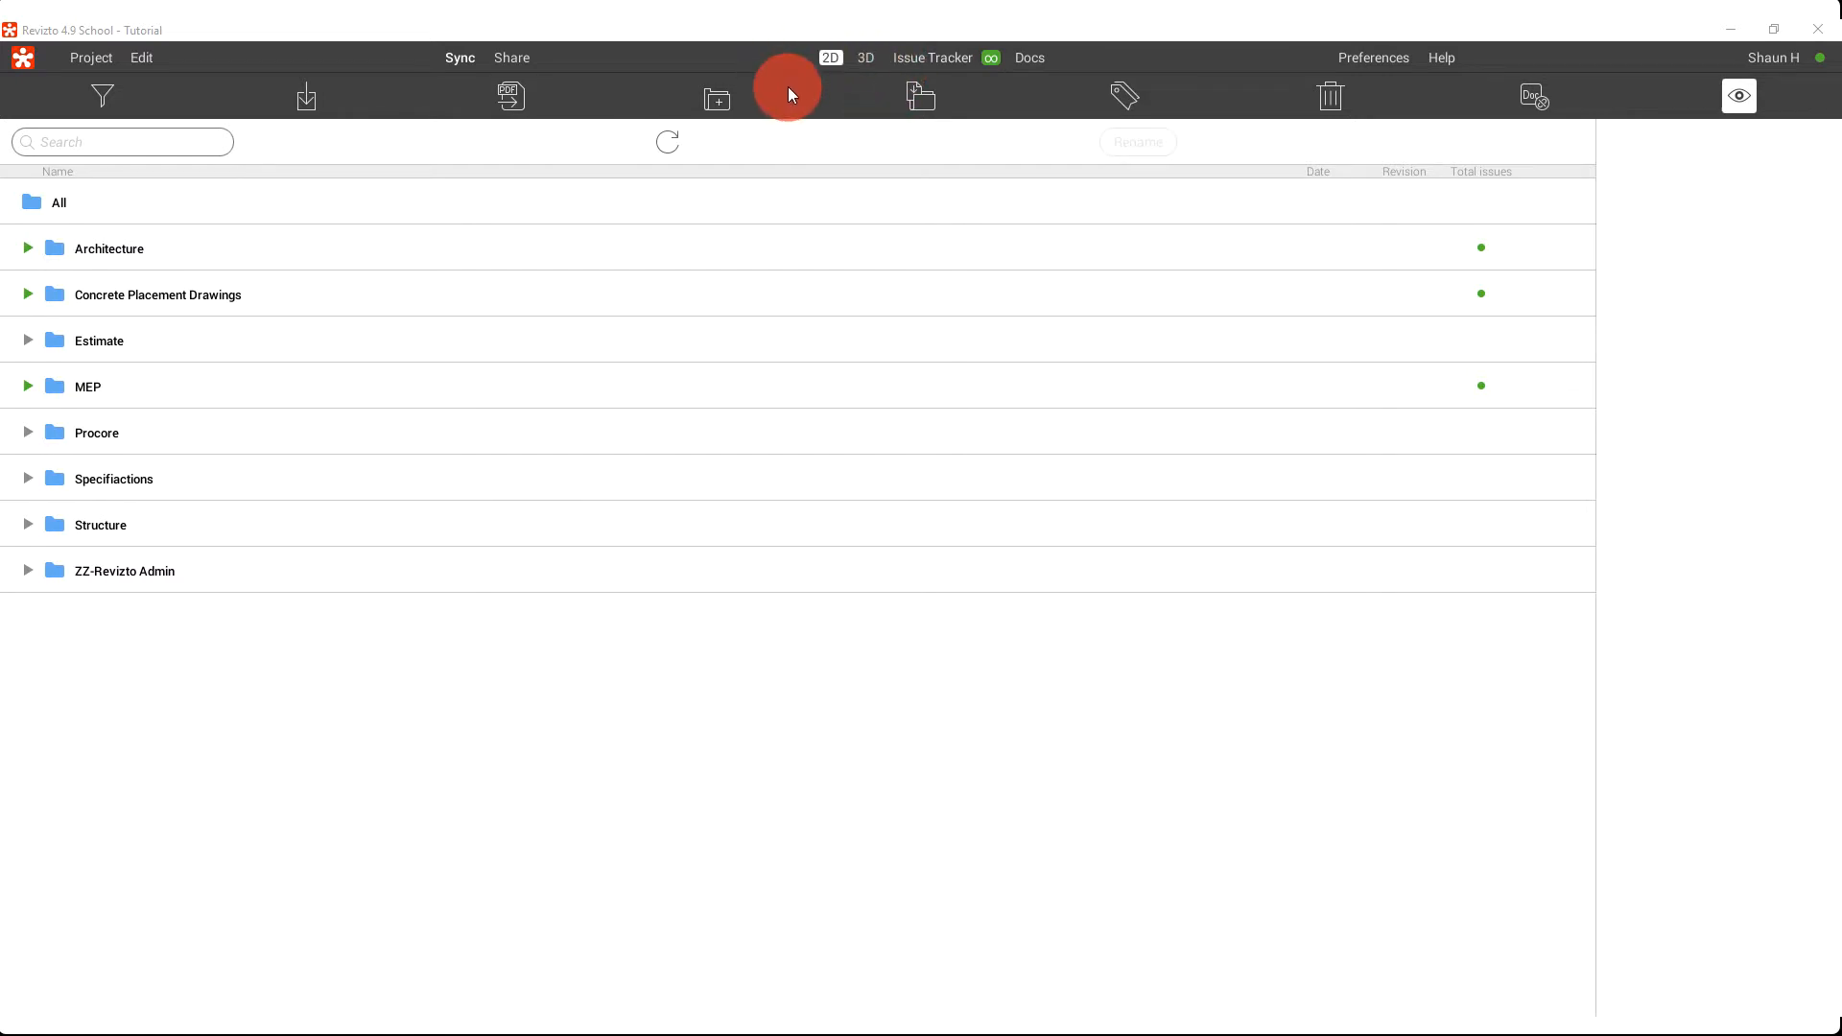
Start a file import and browse to the Architectural folder within School PDFs, 8_15_2019 9_51_02 AM
left_click(827, 81)
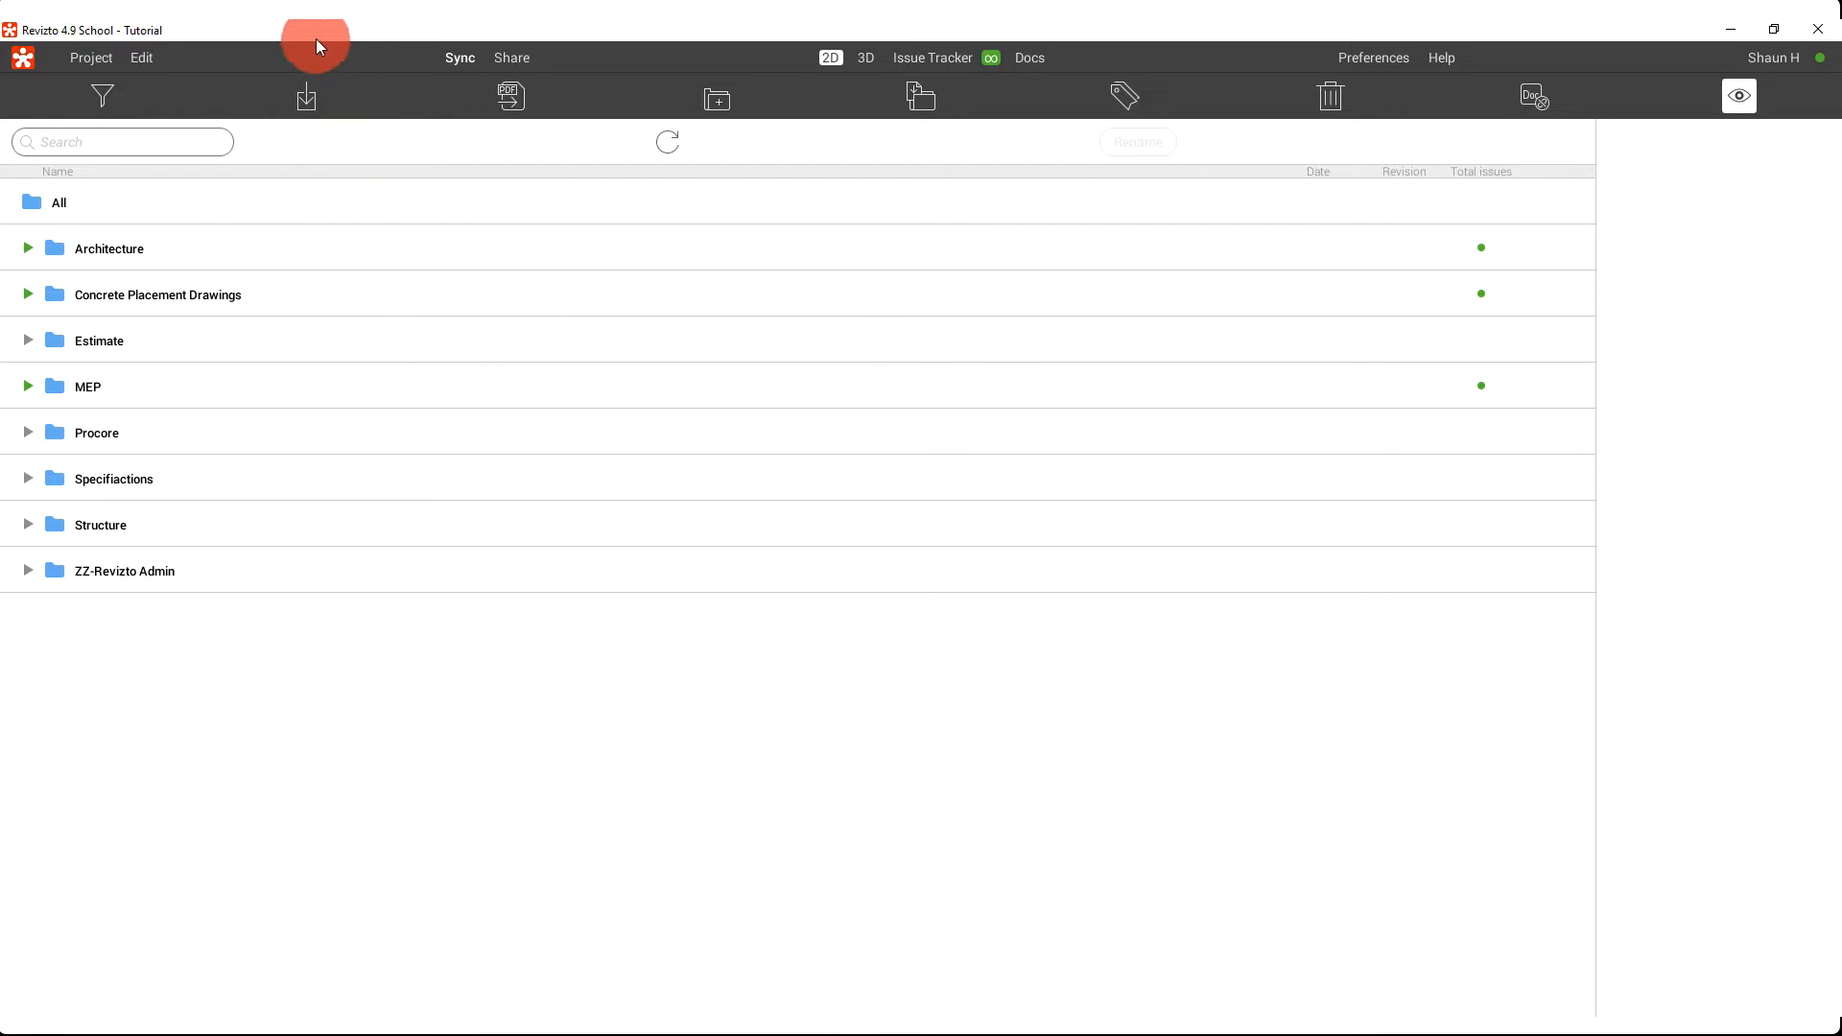
left_click(308, 99)
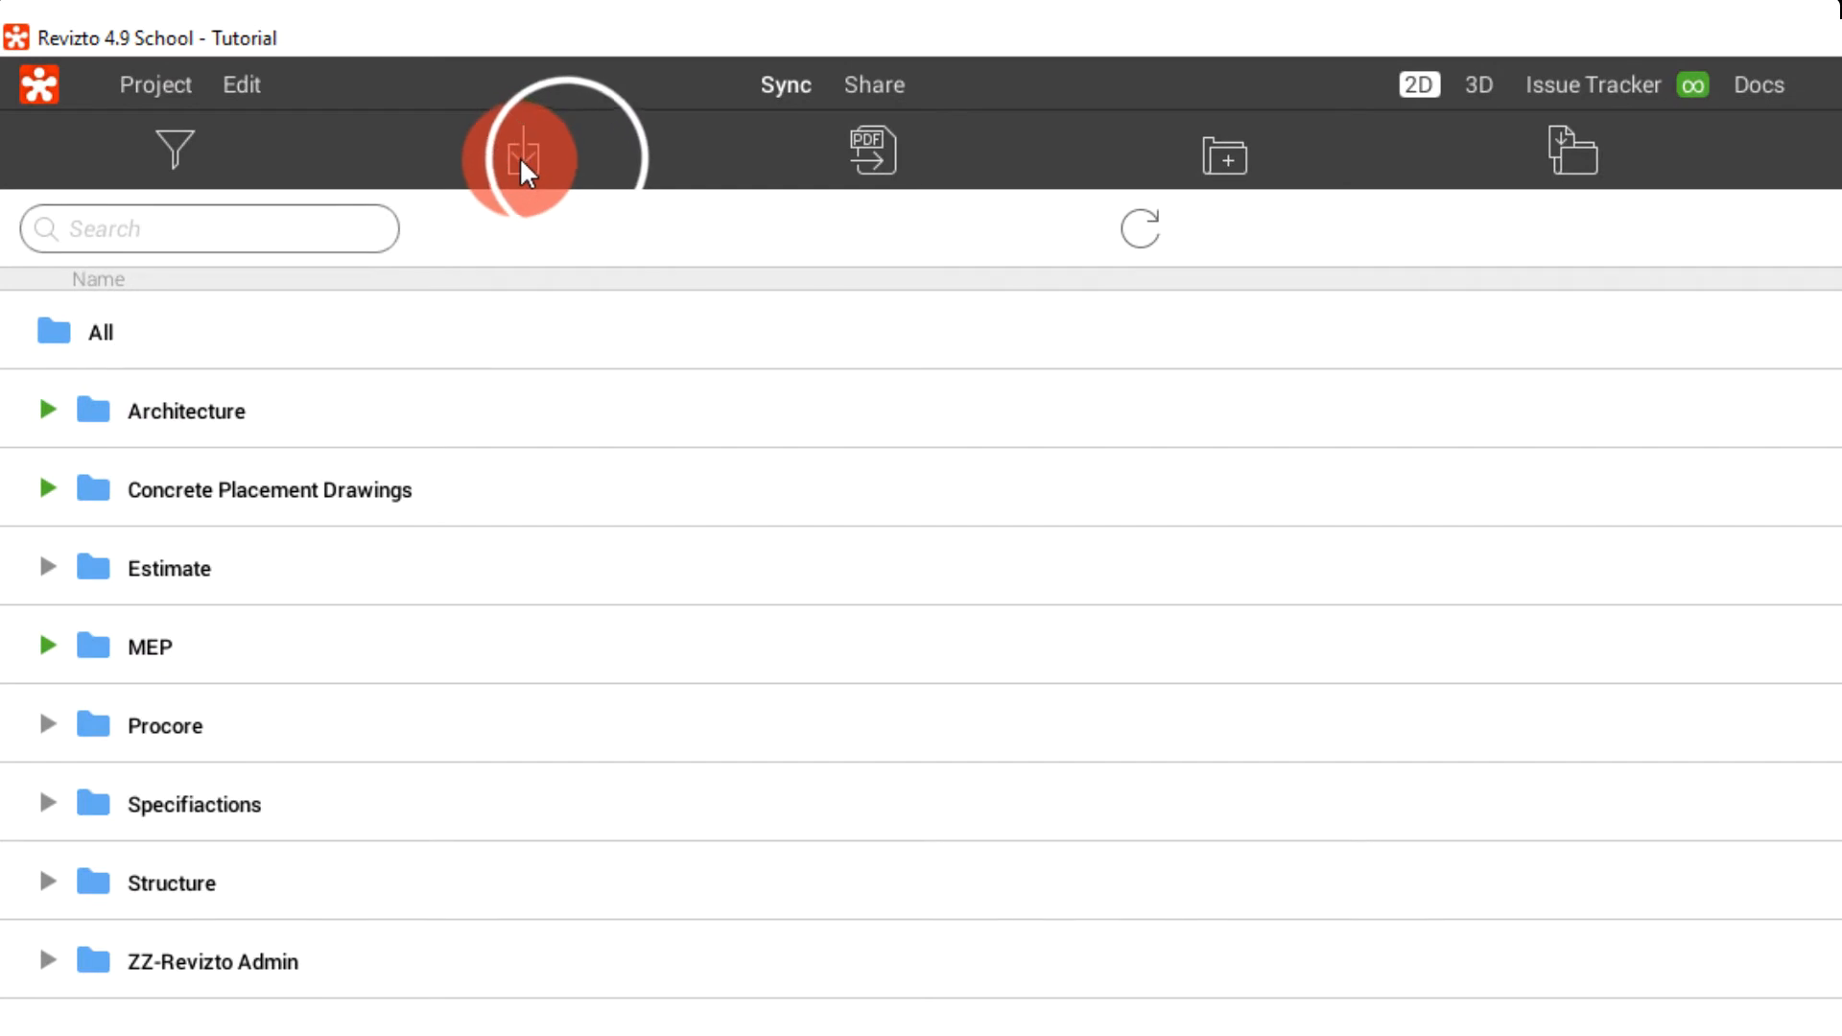
left_click(520, 158)
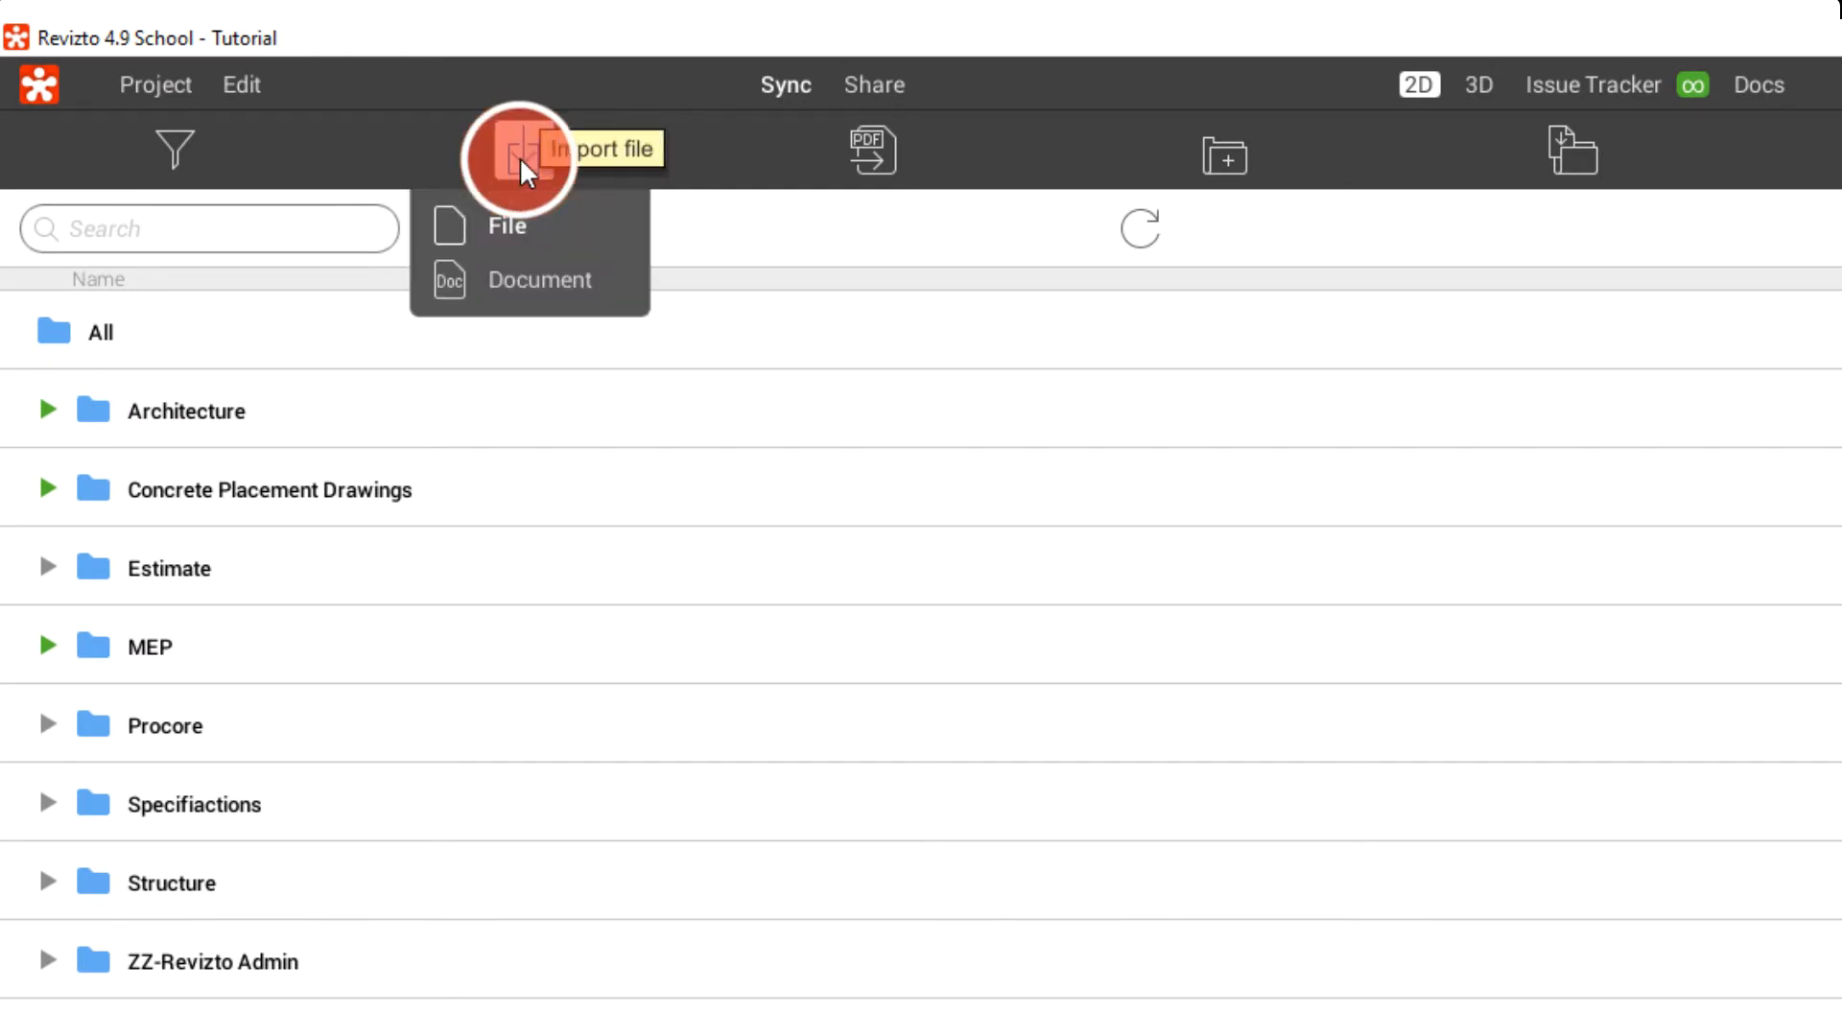
left_click(493, 221)
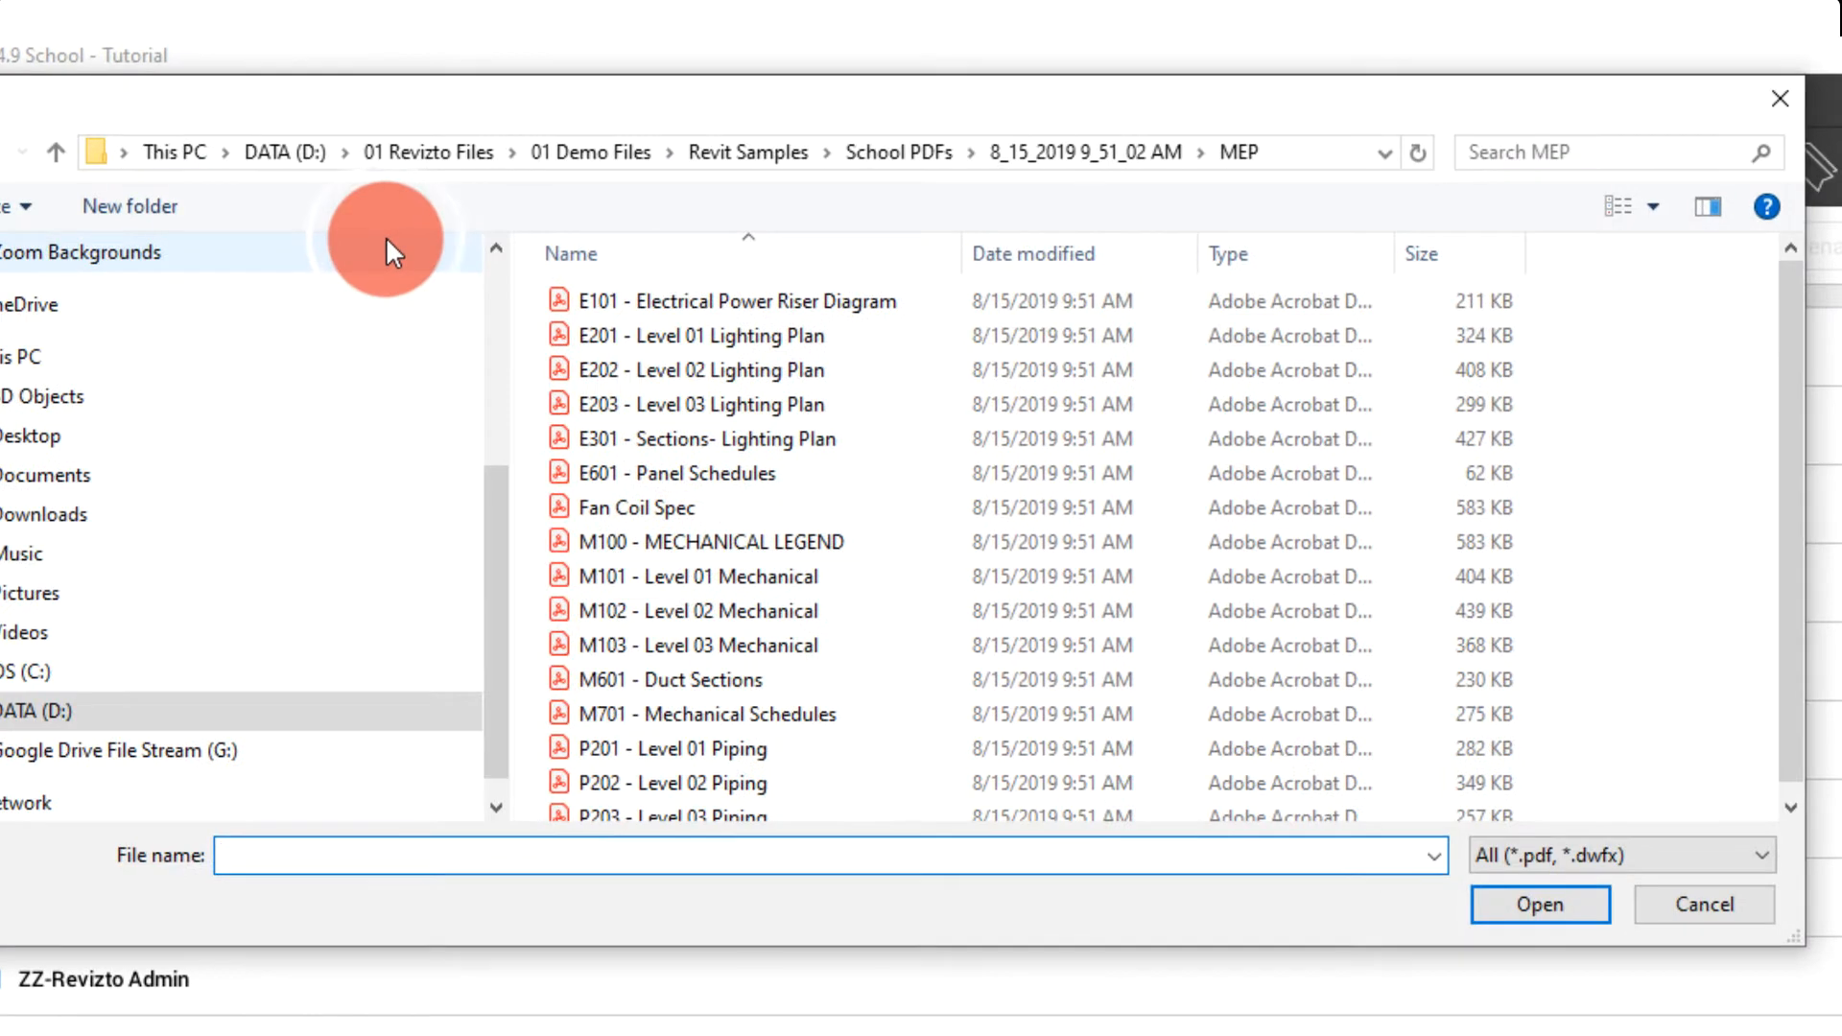
left_click(919, 151)
double_click(716, 301)
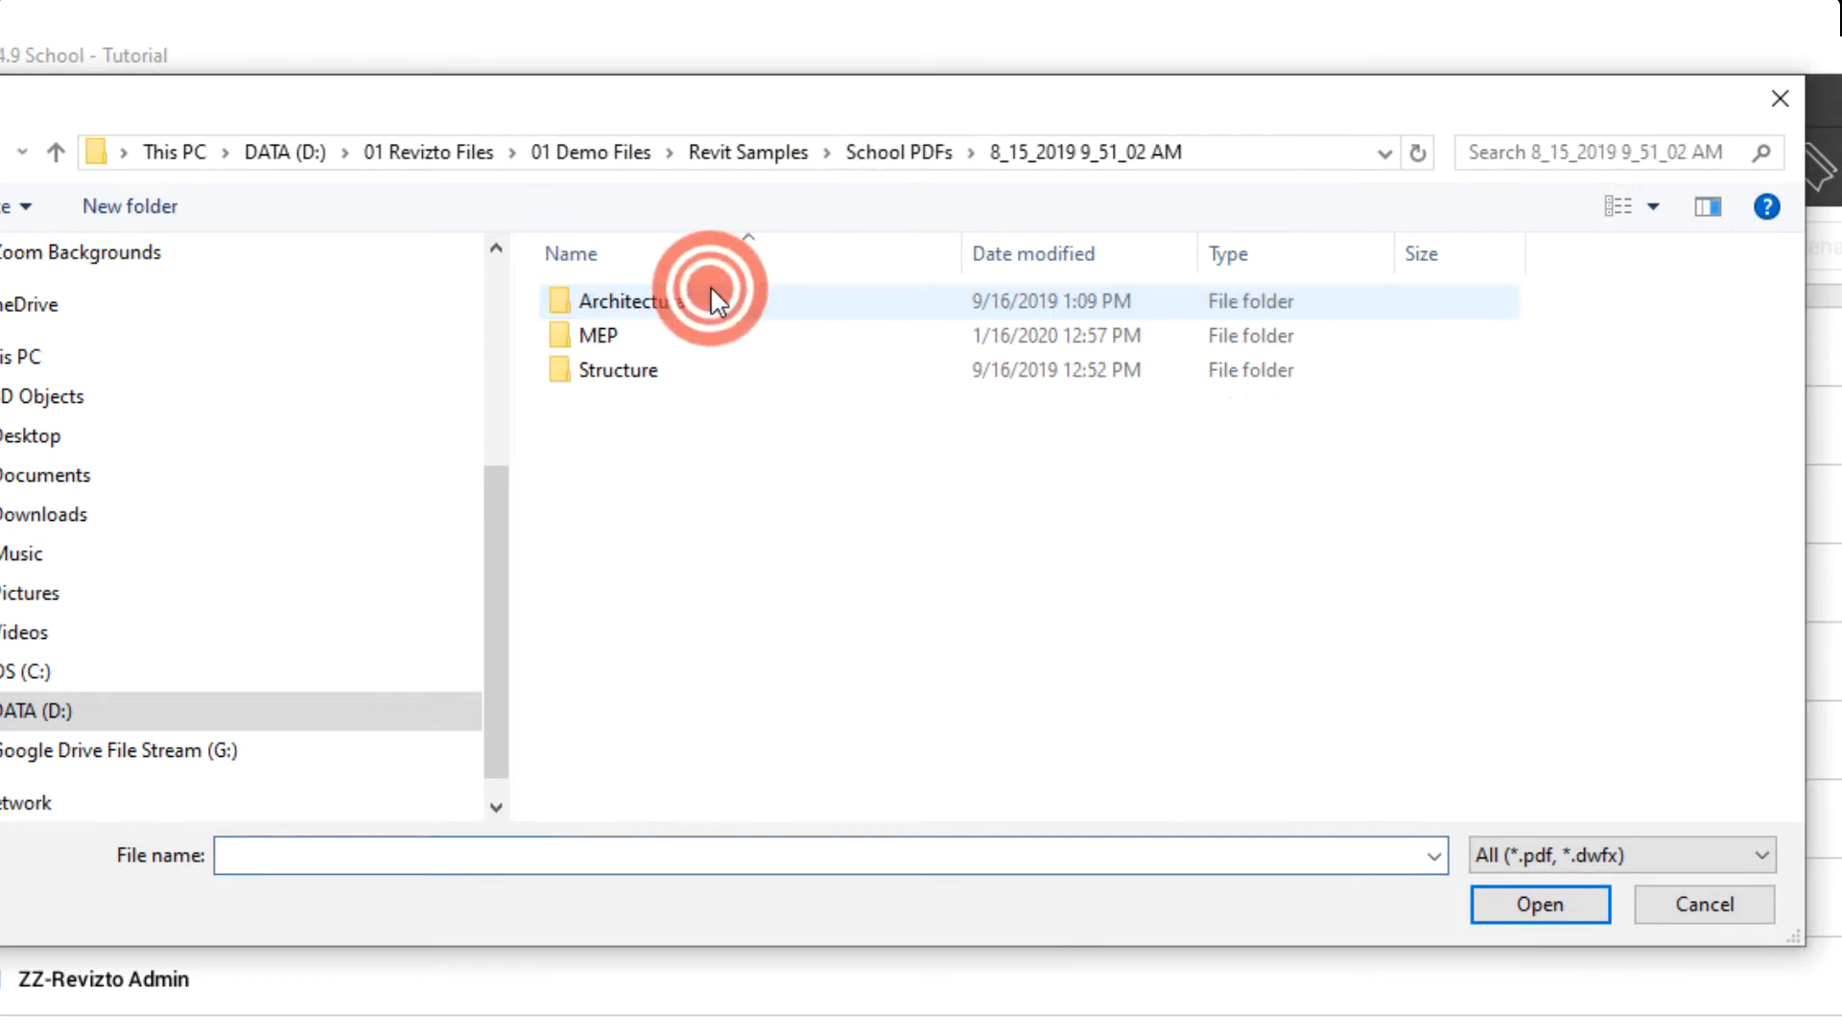
double_click(619, 305)
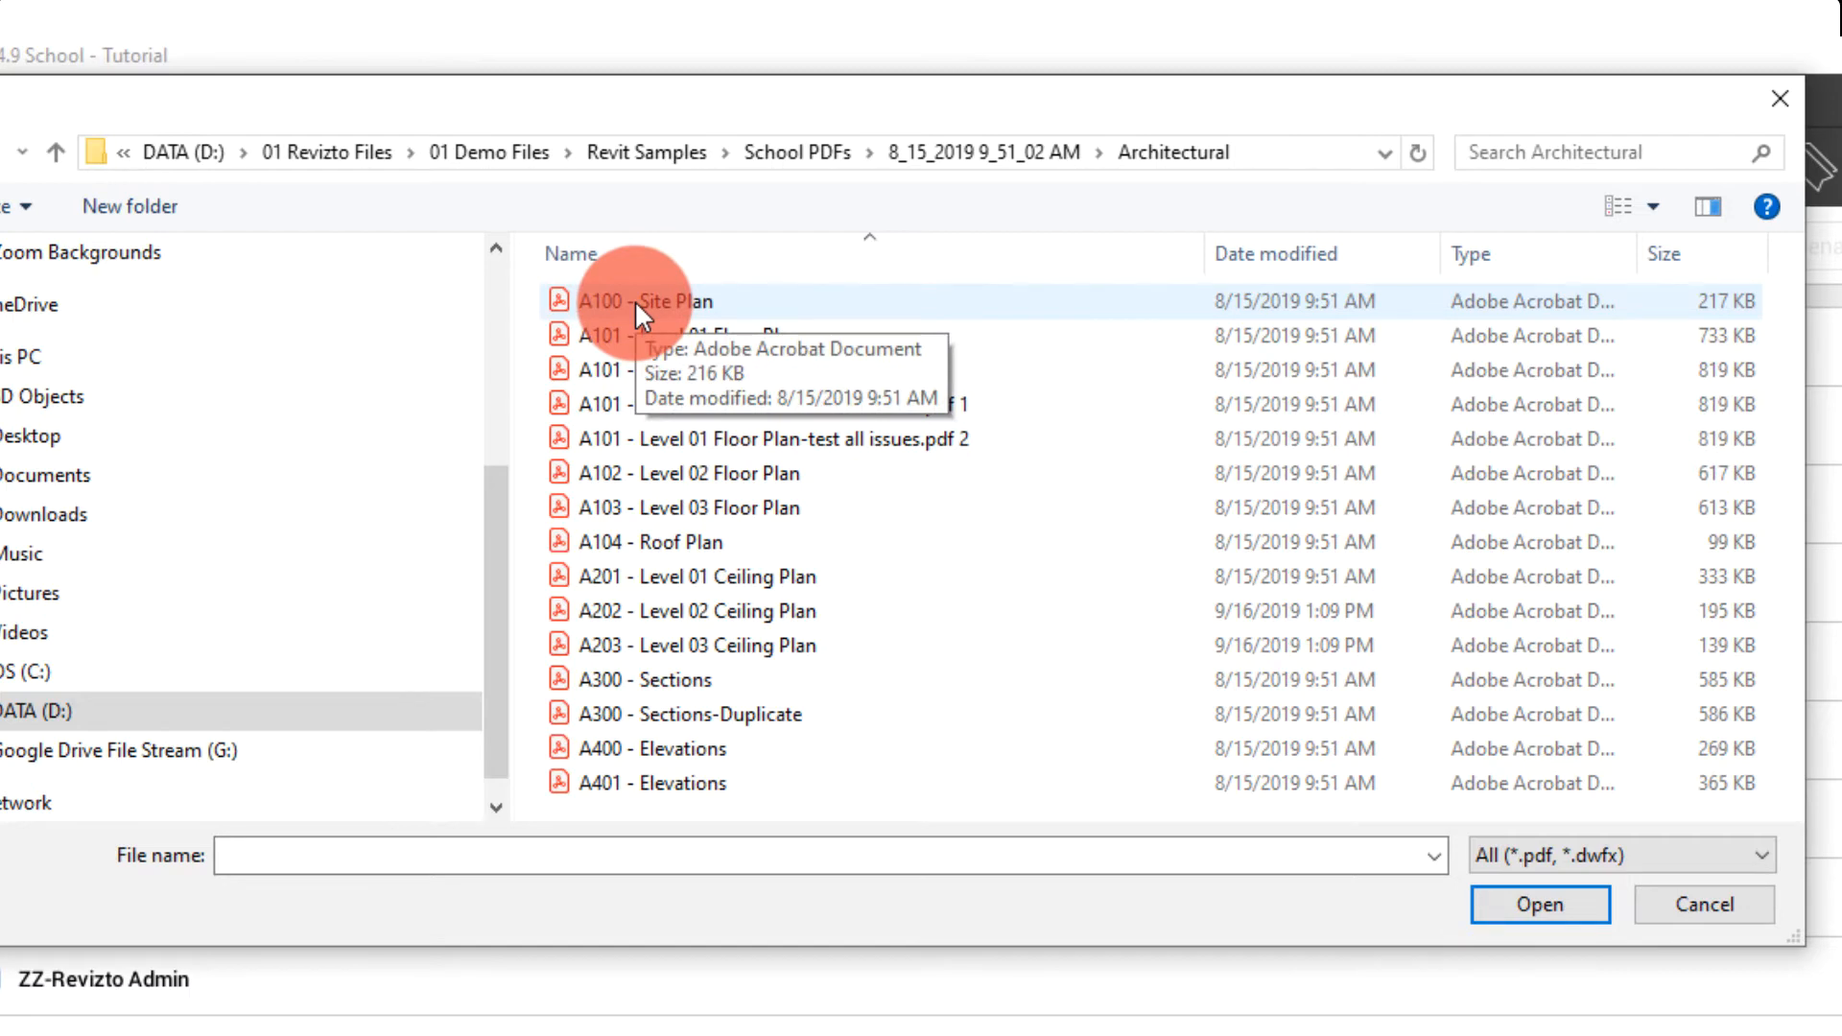
Load all PDFs from A100 - Site Plan to A401 - Elevations for import, leaving out the three A101 "test all issues" files
left_click(731, 309)
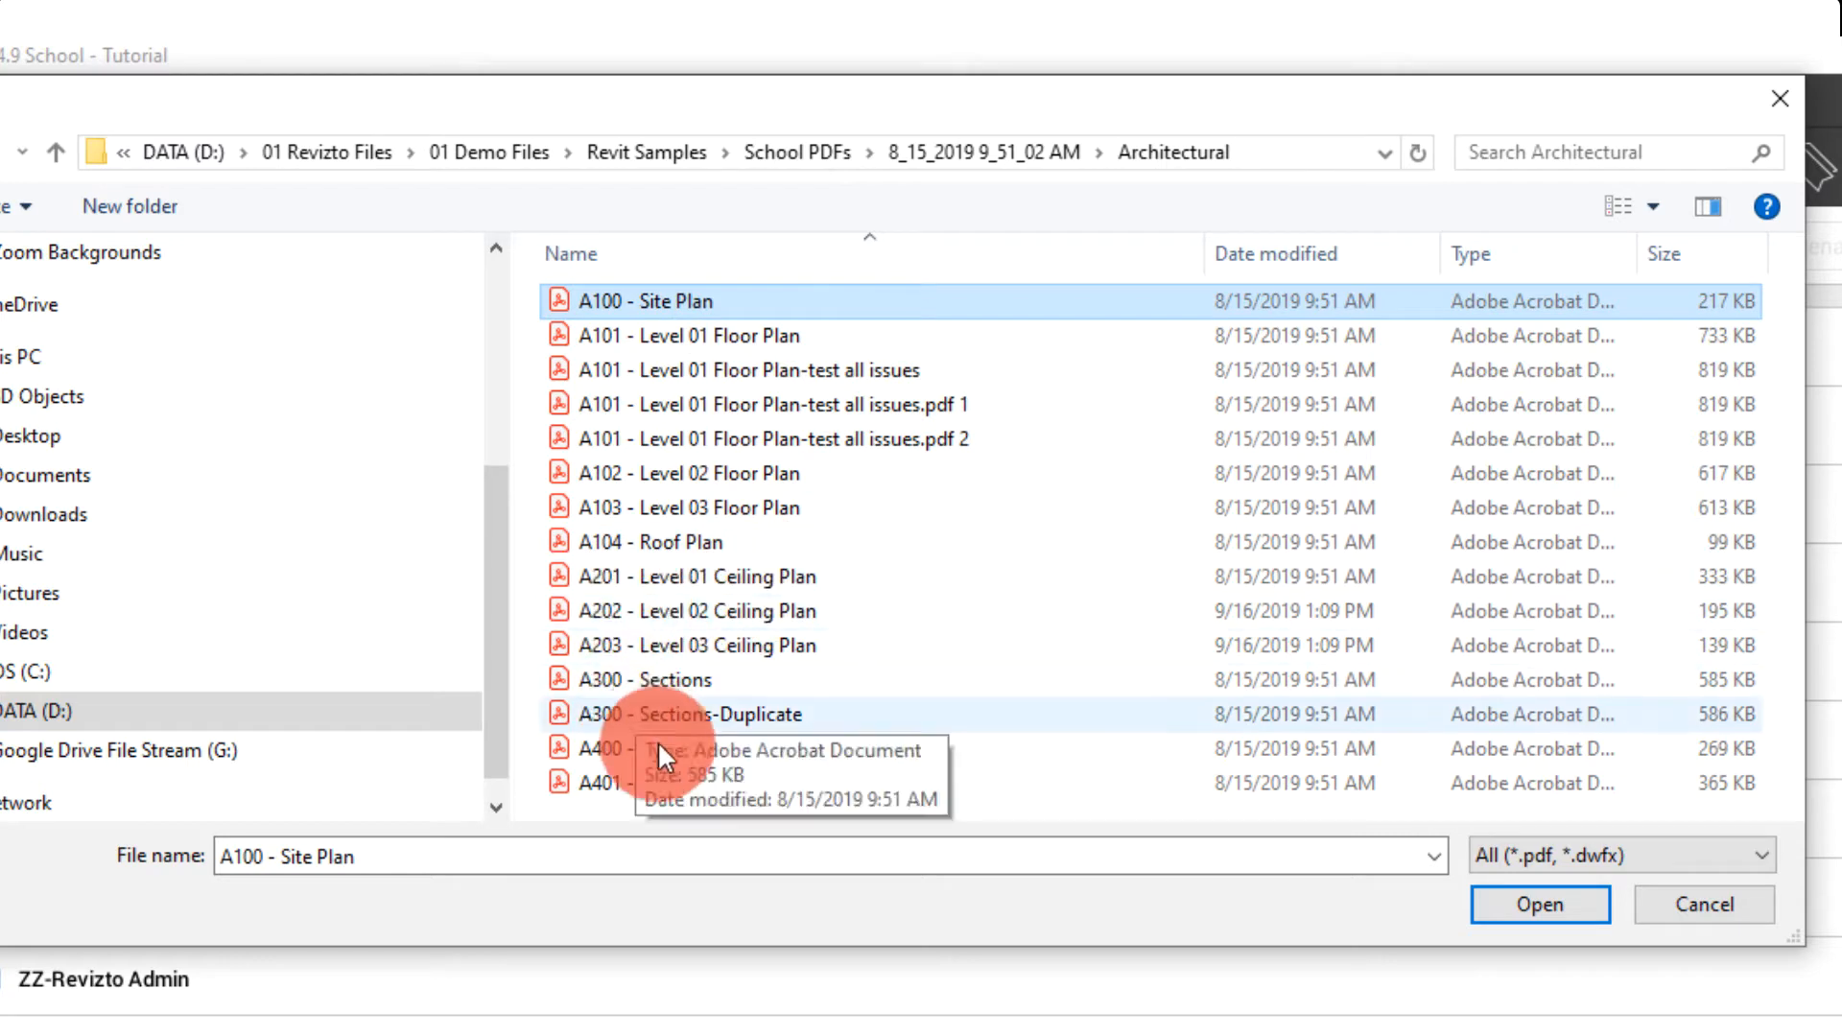
left_click(679, 782, "shift")
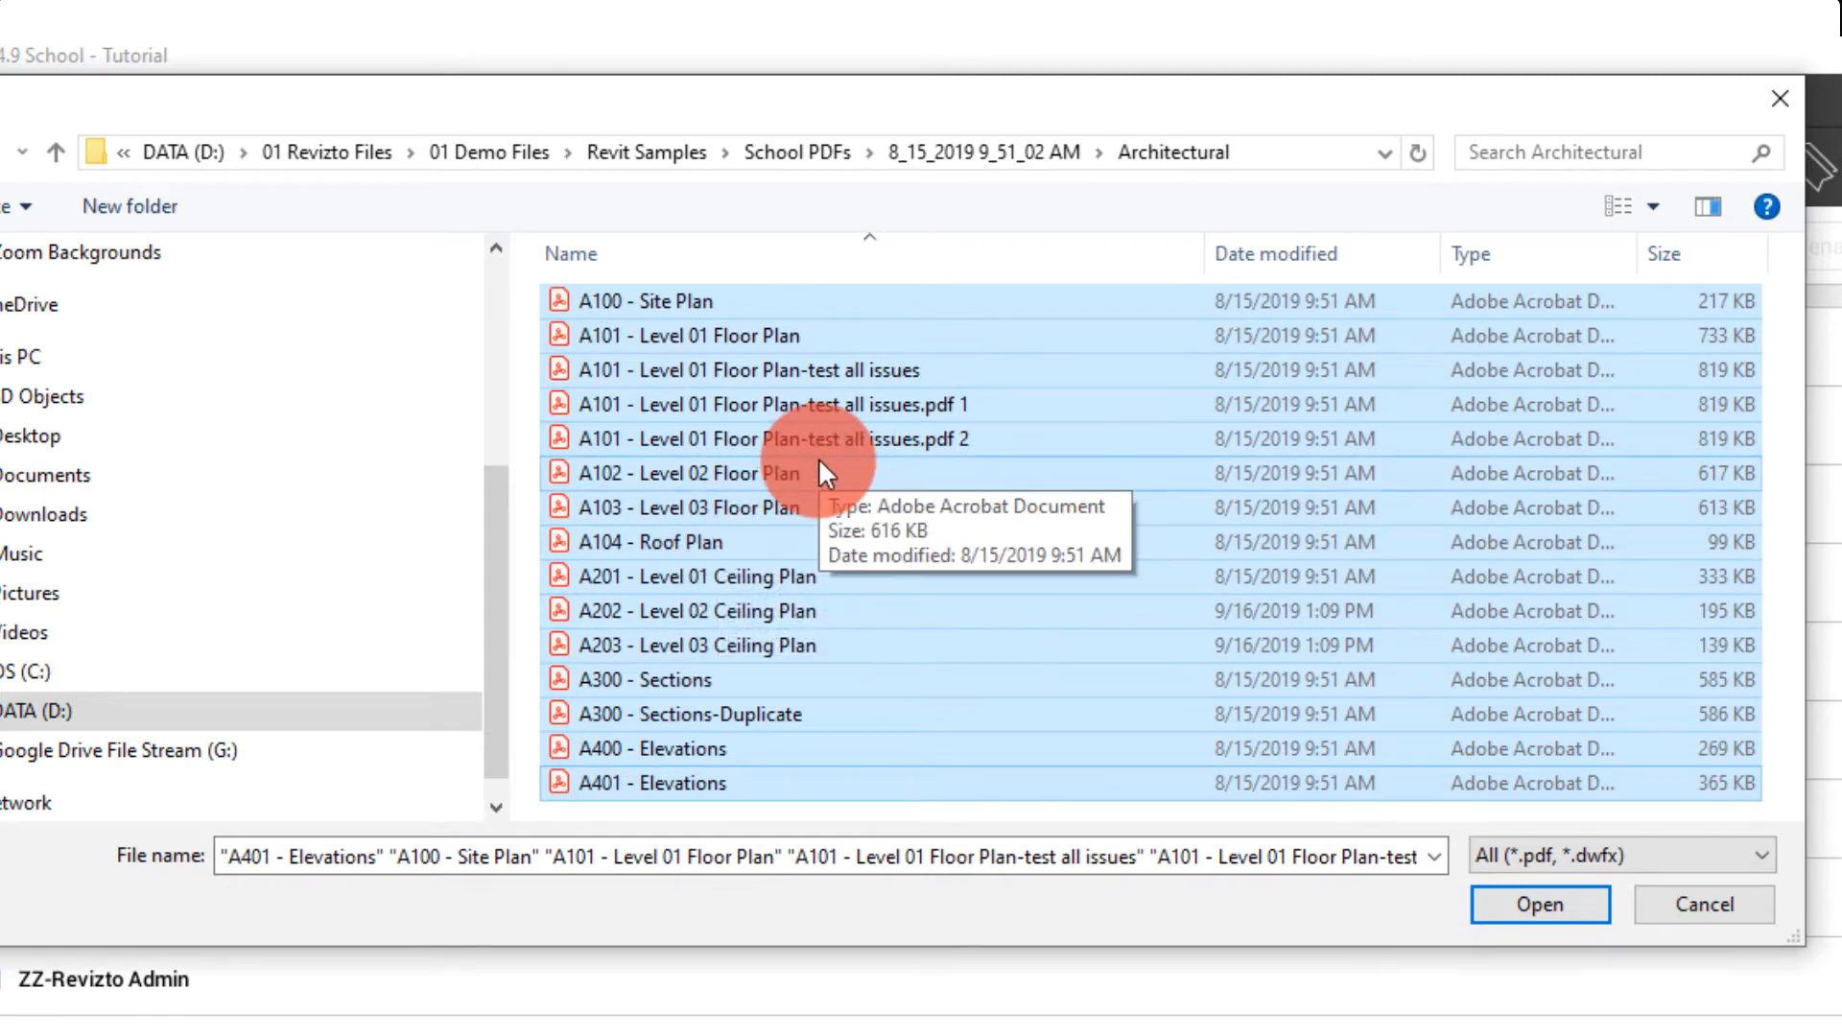
left_click(800, 439, "ctrl")
left_click(800, 404, "ctrl")
left_click(800, 370, "ctrl")
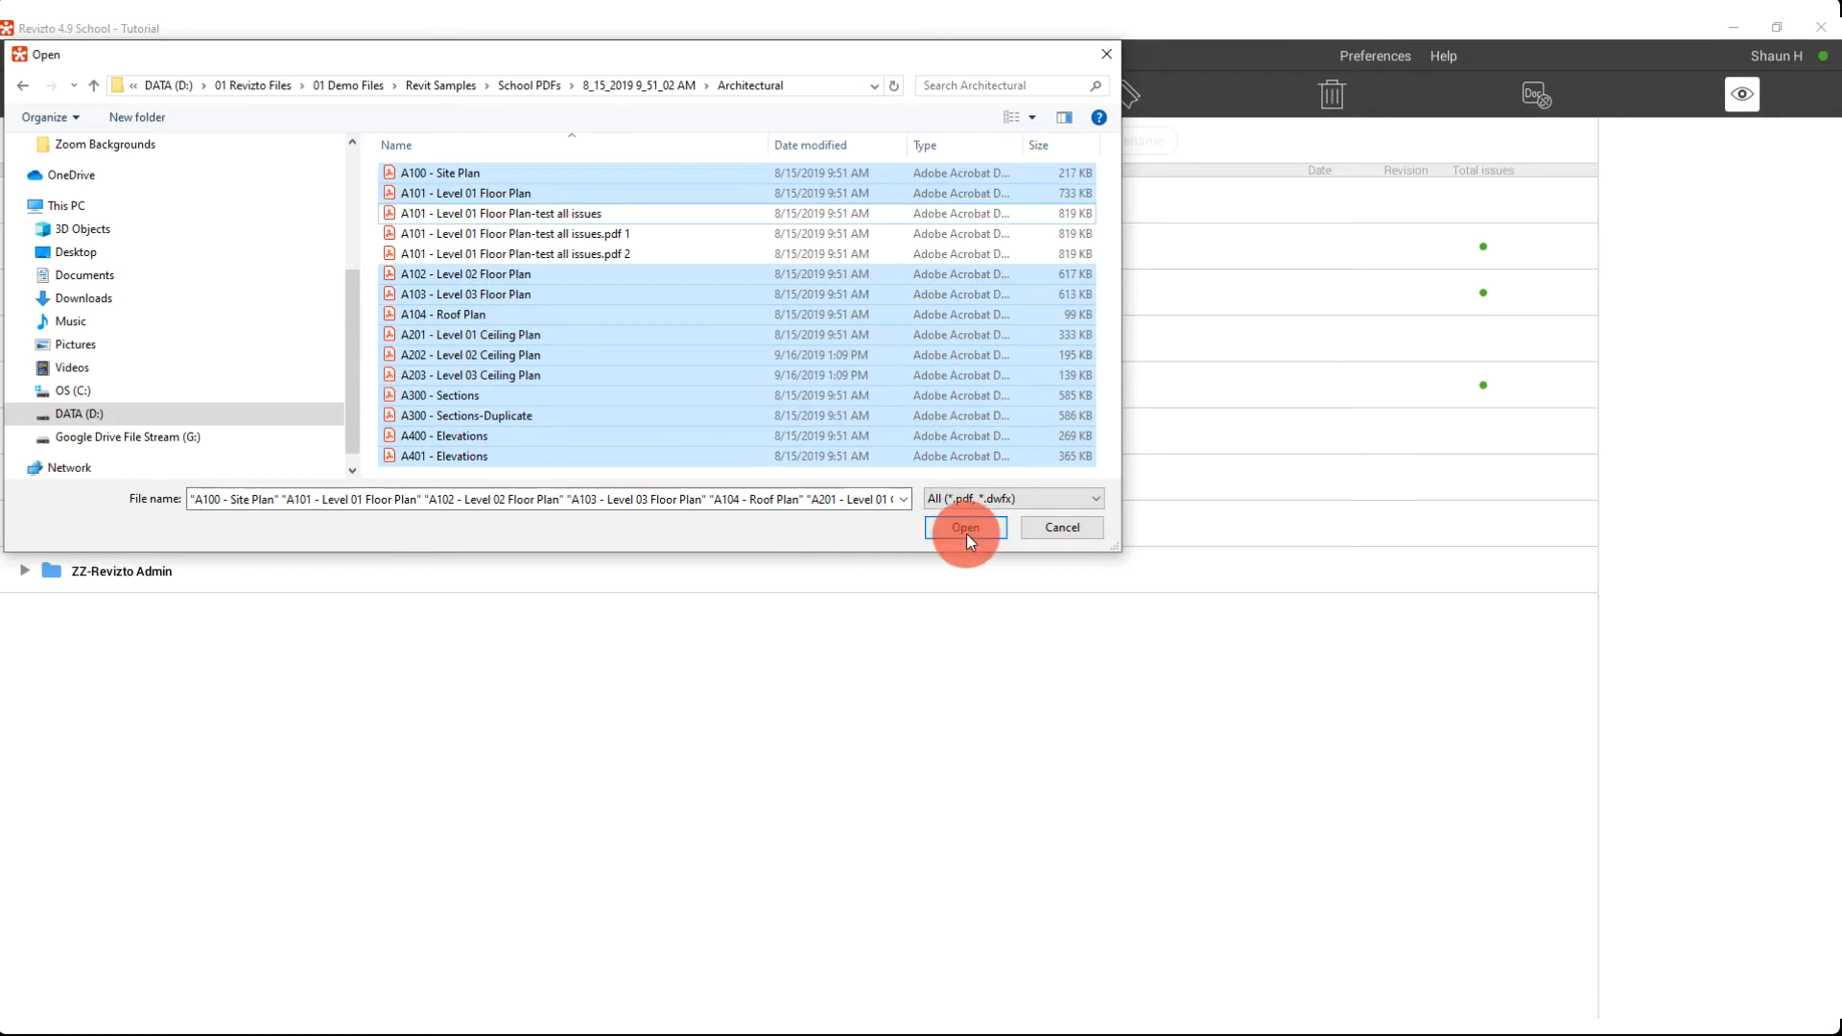
left_click(965, 530)
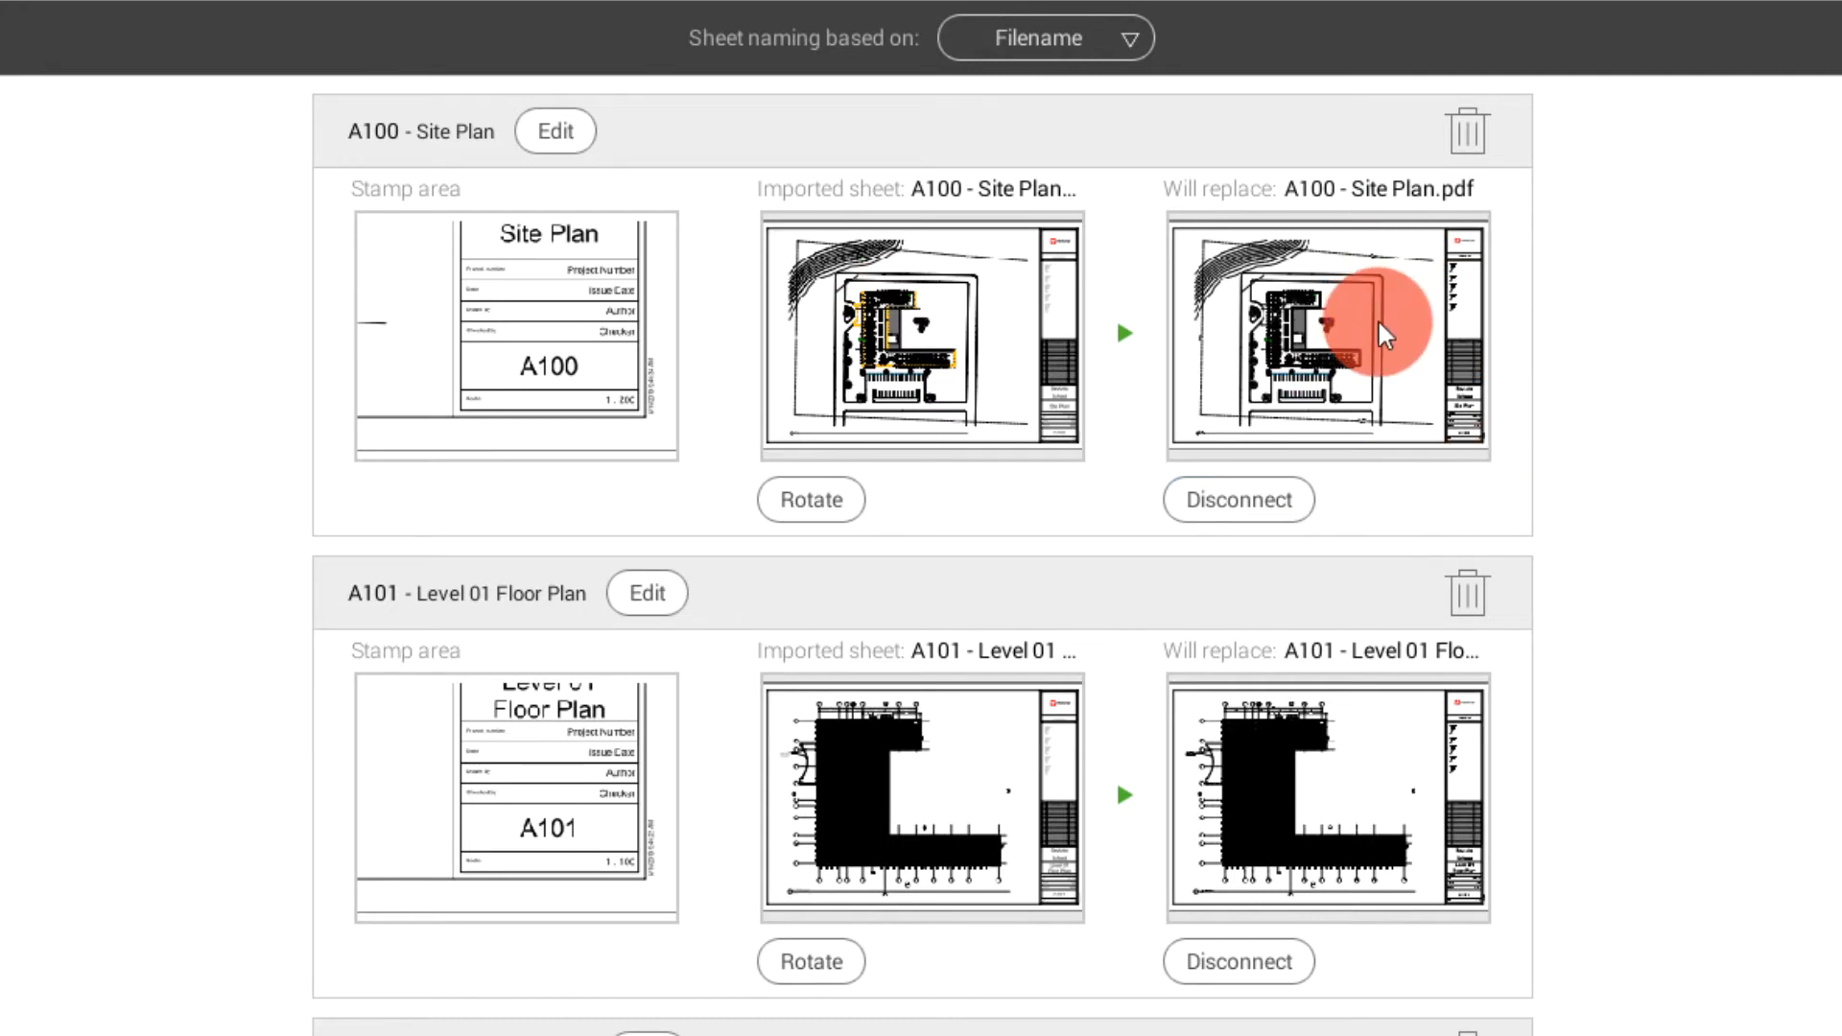
Disconnect the imported A100 - Site Plan from its existing sheet and exclude A300 - Sections-Duplicate from the import
left_click(1220, 498)
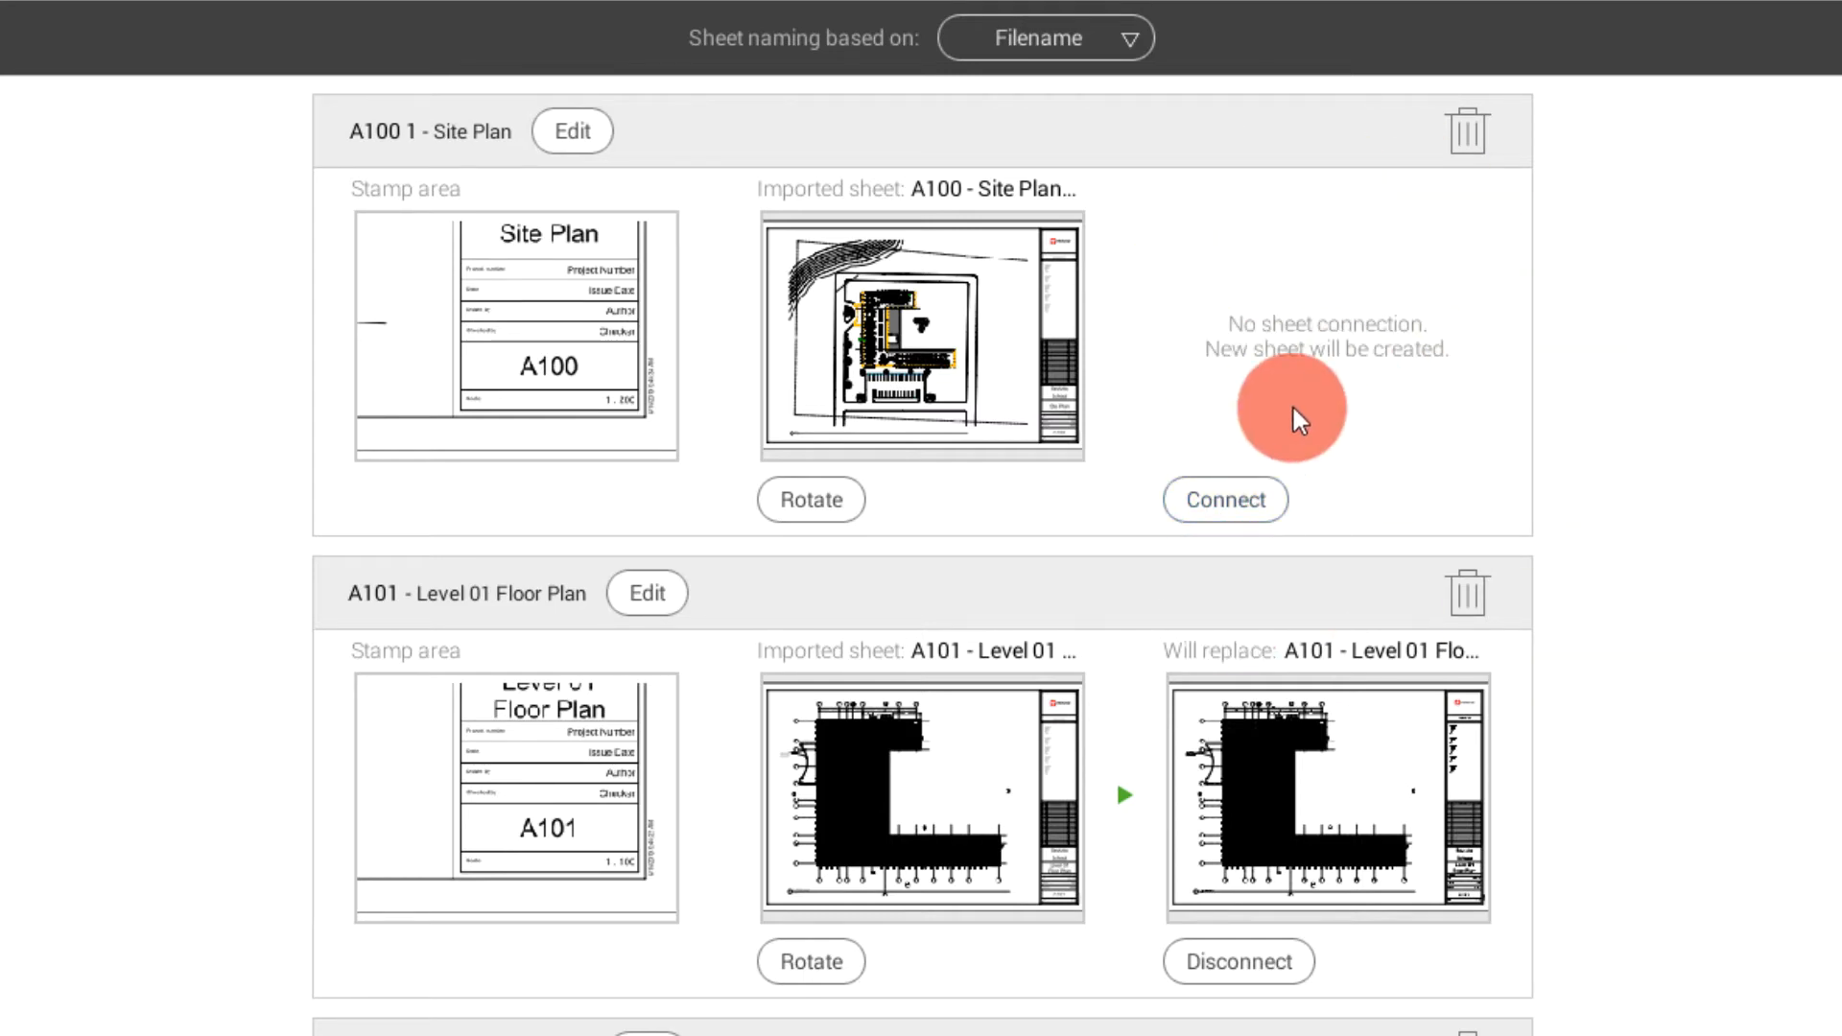
scroll(1328, 845, "down", 8)
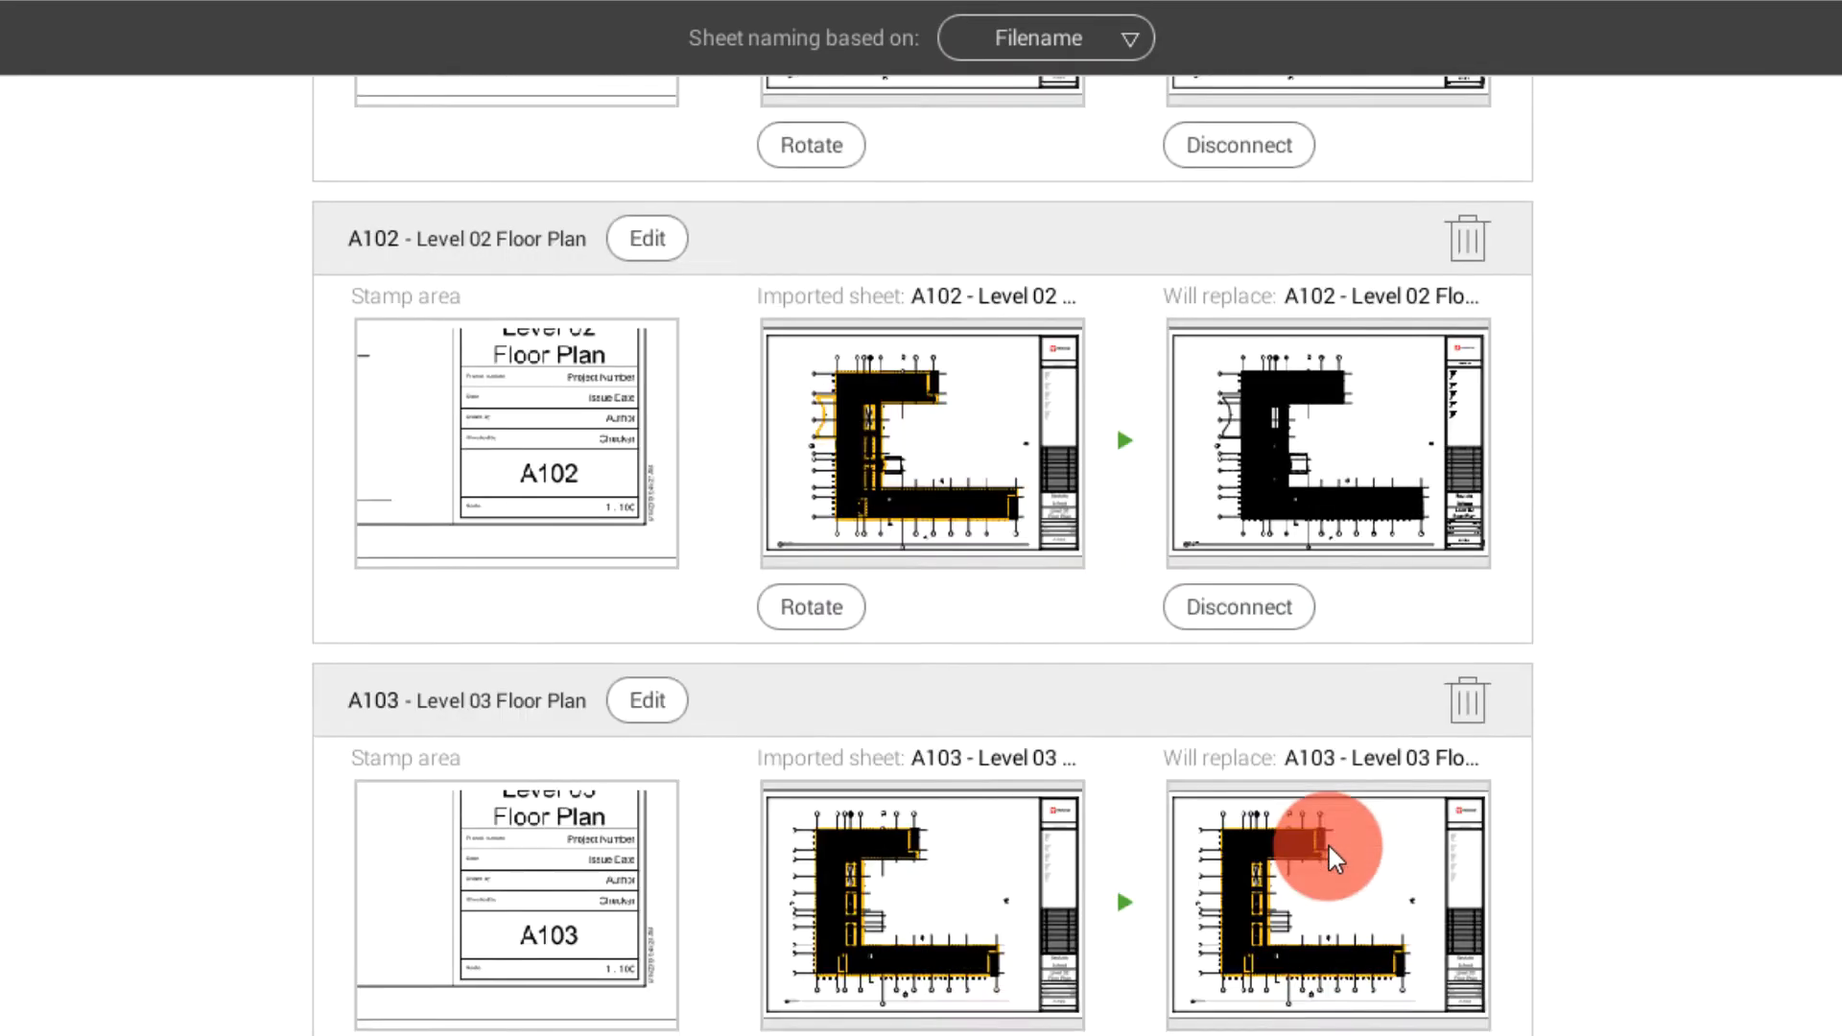
scroll(1328, 845, "down", 20)
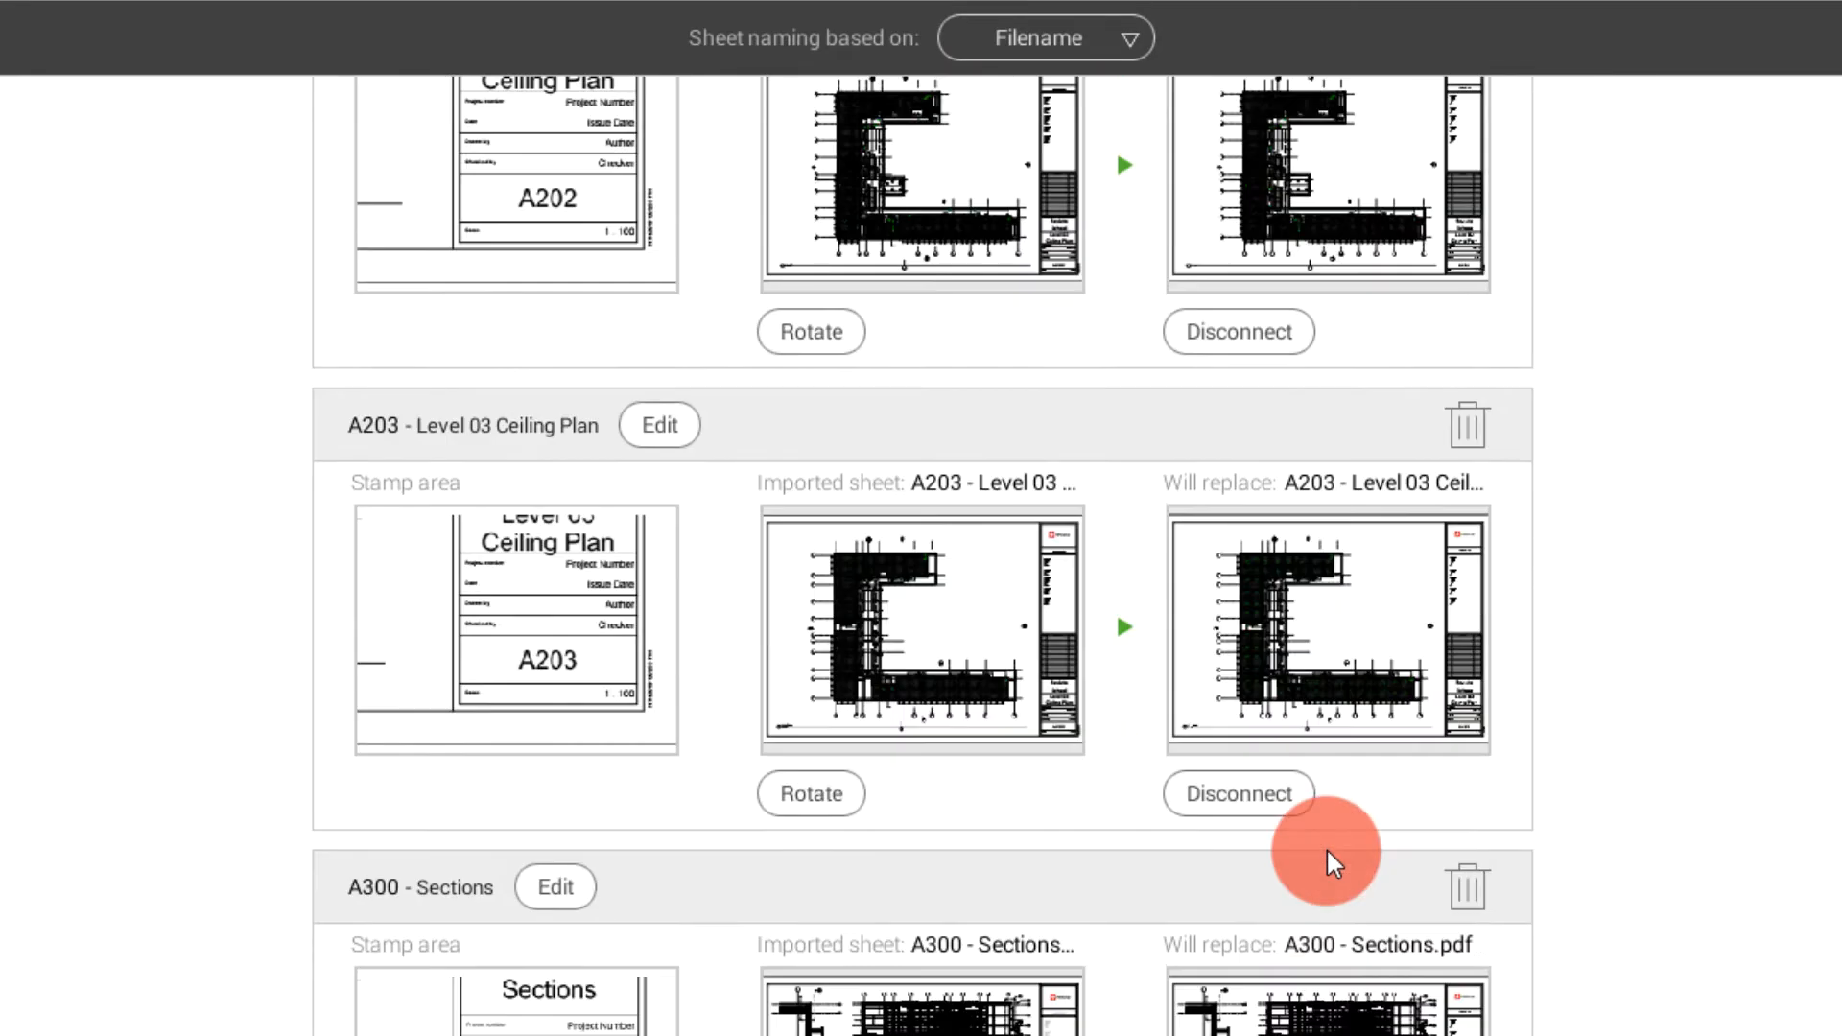
scroll(1326, 850, "down", 5)
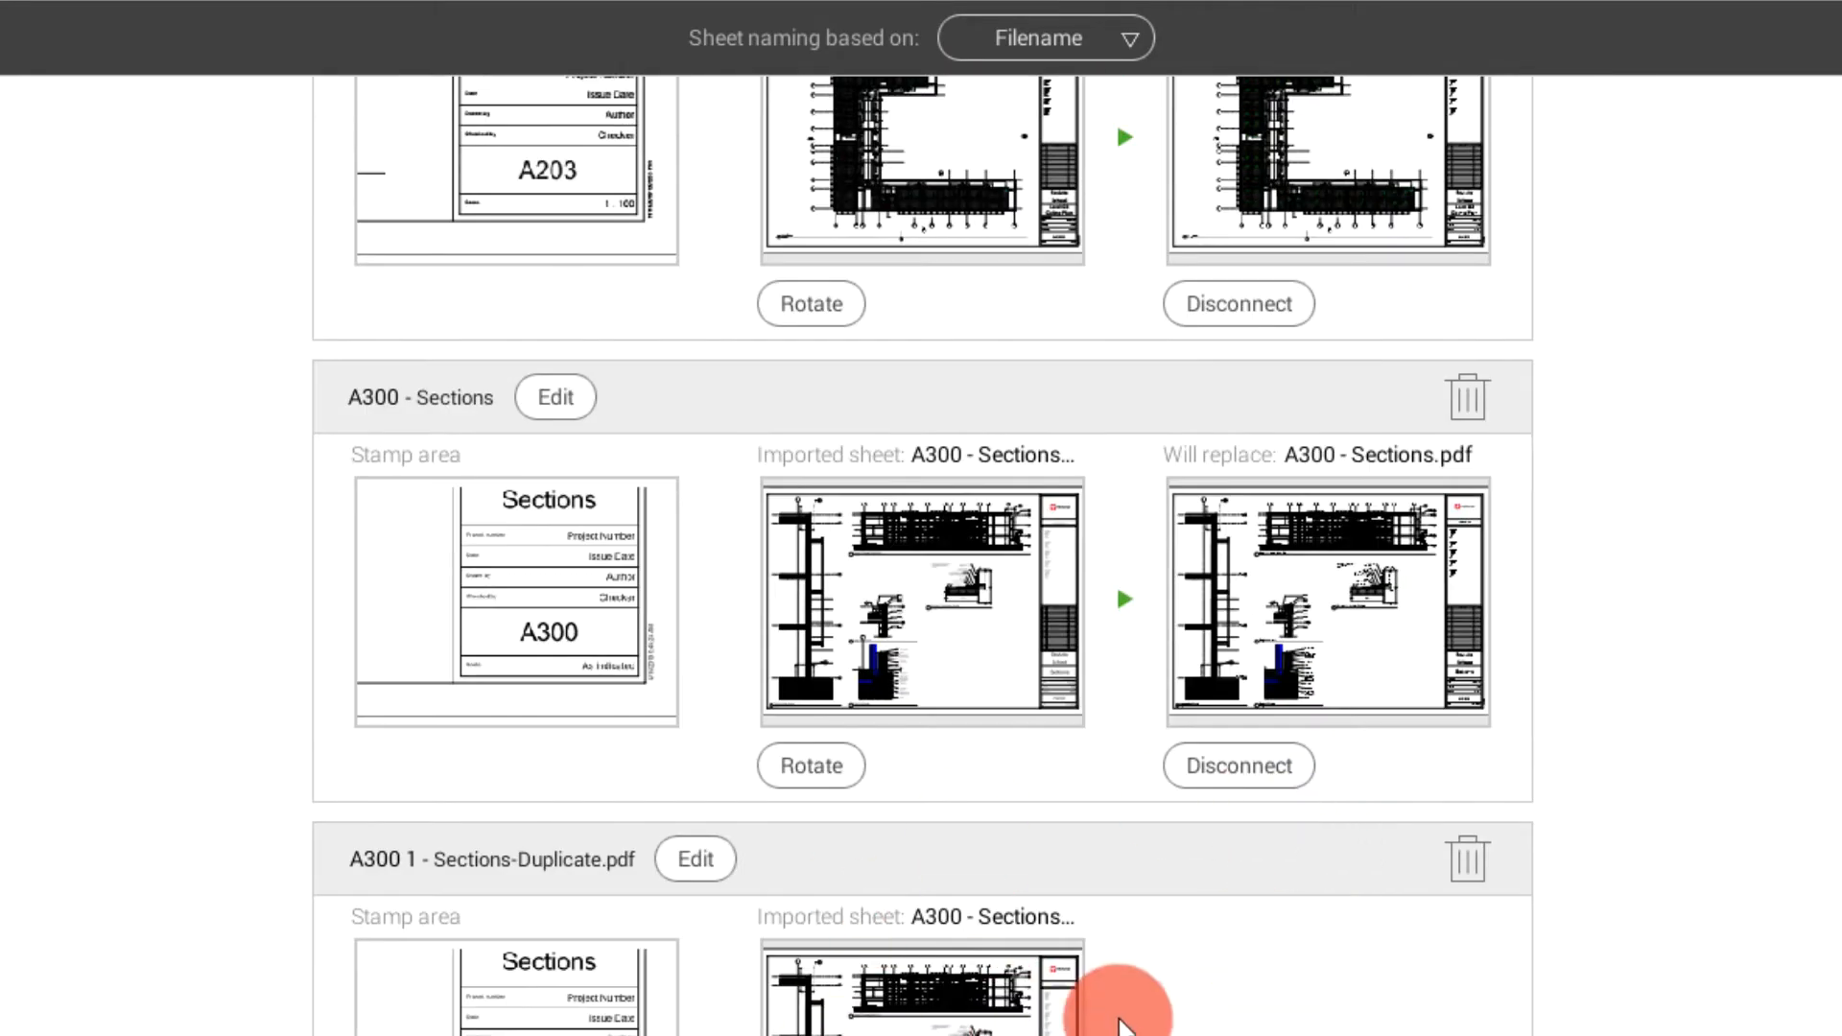
scroll(1119, 1019, "down", 5)
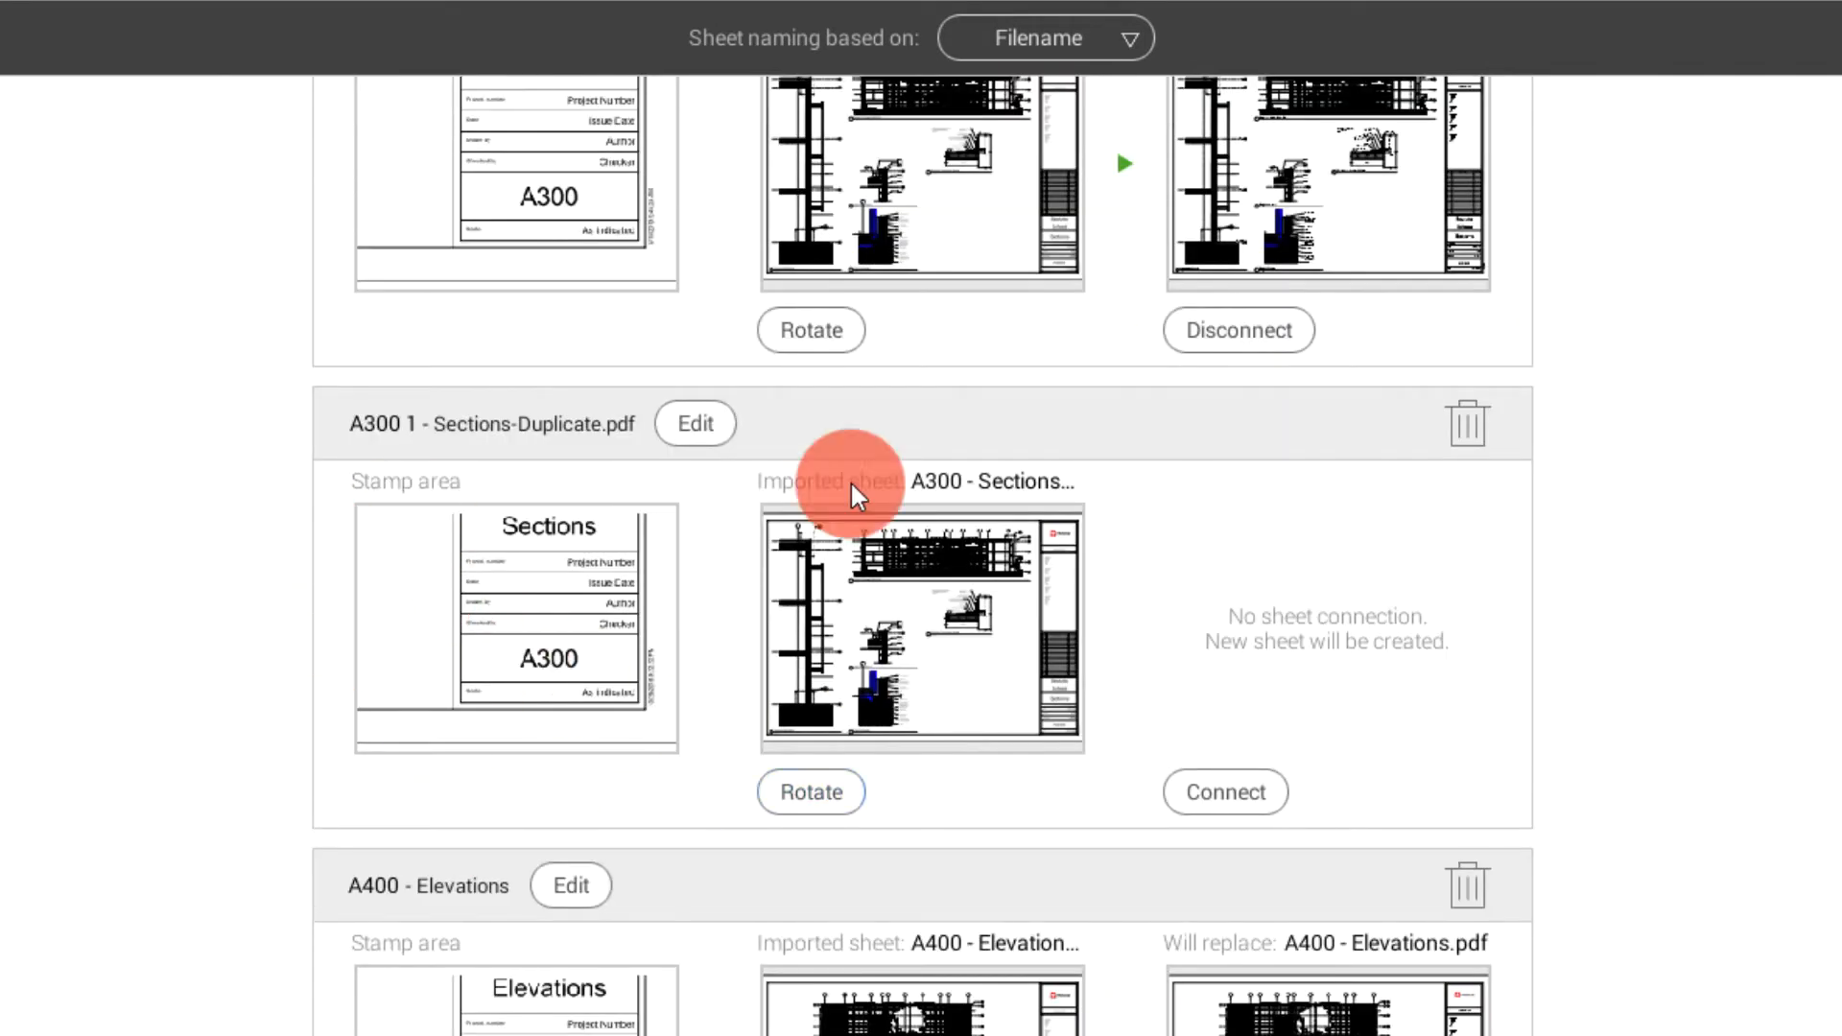
left_click(1468, 424)
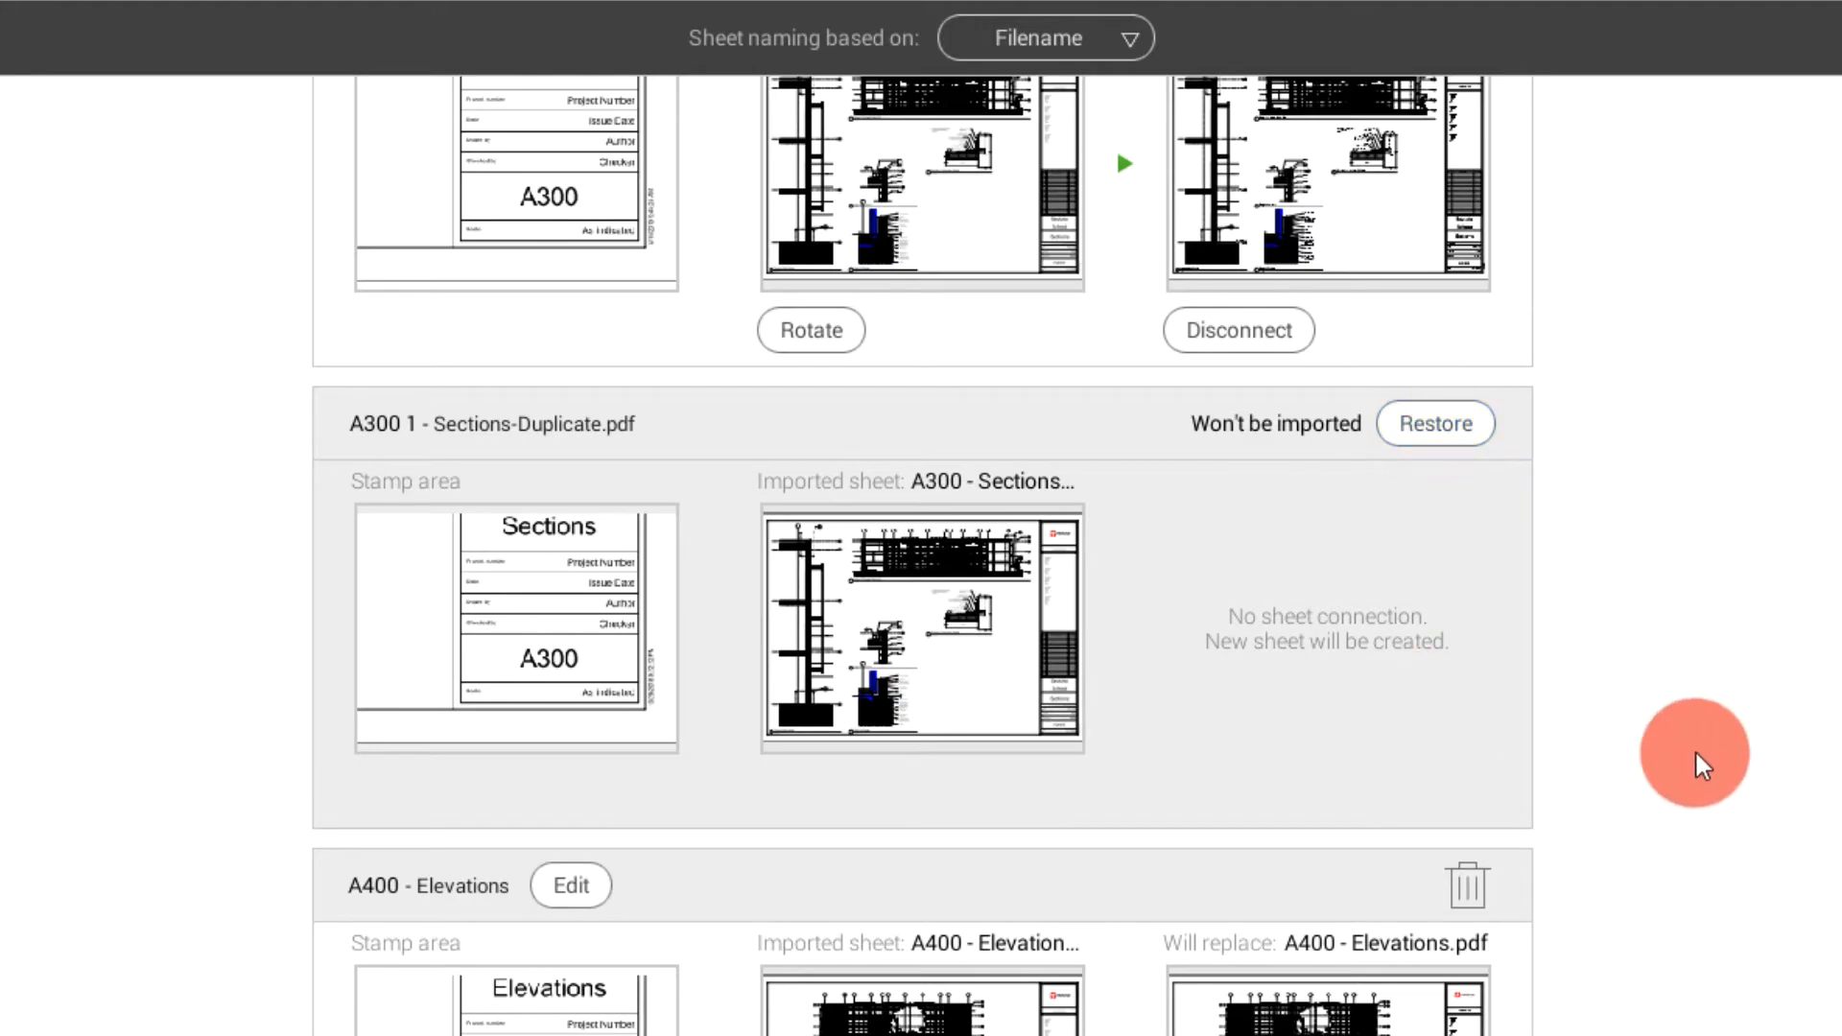
Reconnect the imported site plan to A100 - Site Plan.pdf by searching for a100, and finalize the sheet import
scroll(1694, 751, "down", 1)
scroll(1701, 757, "up", 10)
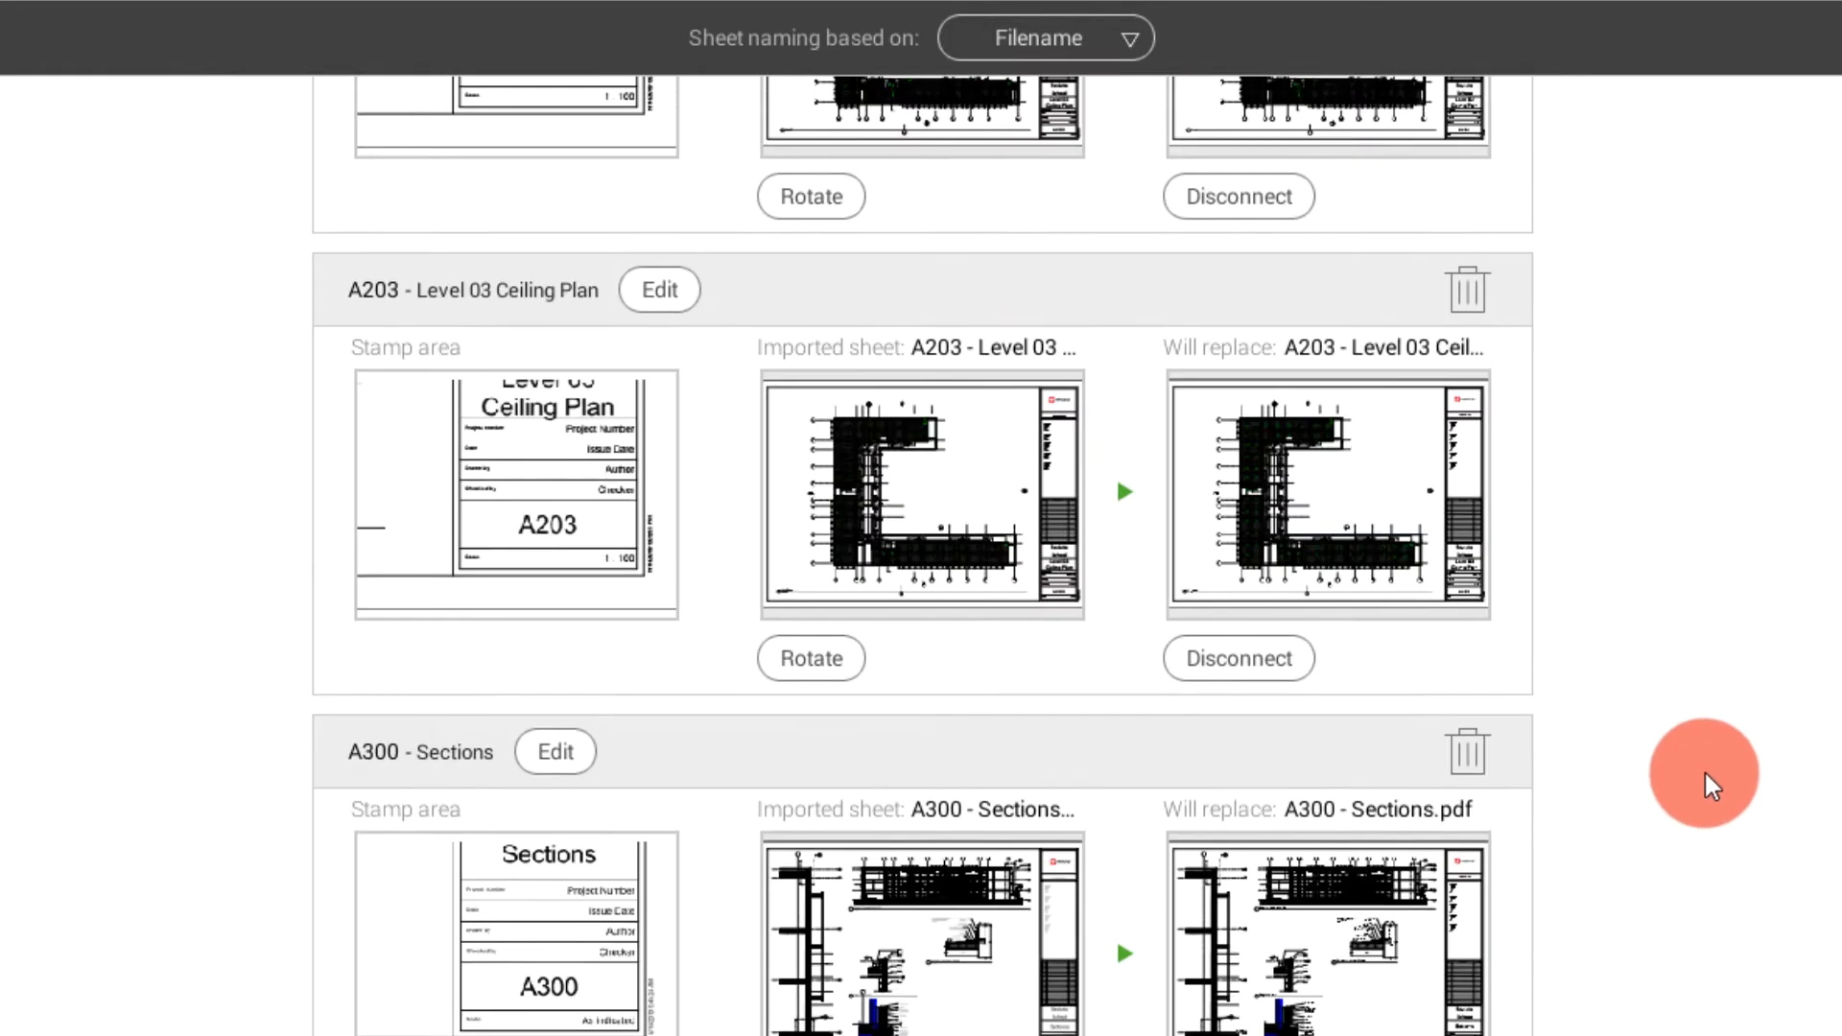
scroll(1704, 773, "up", 15)
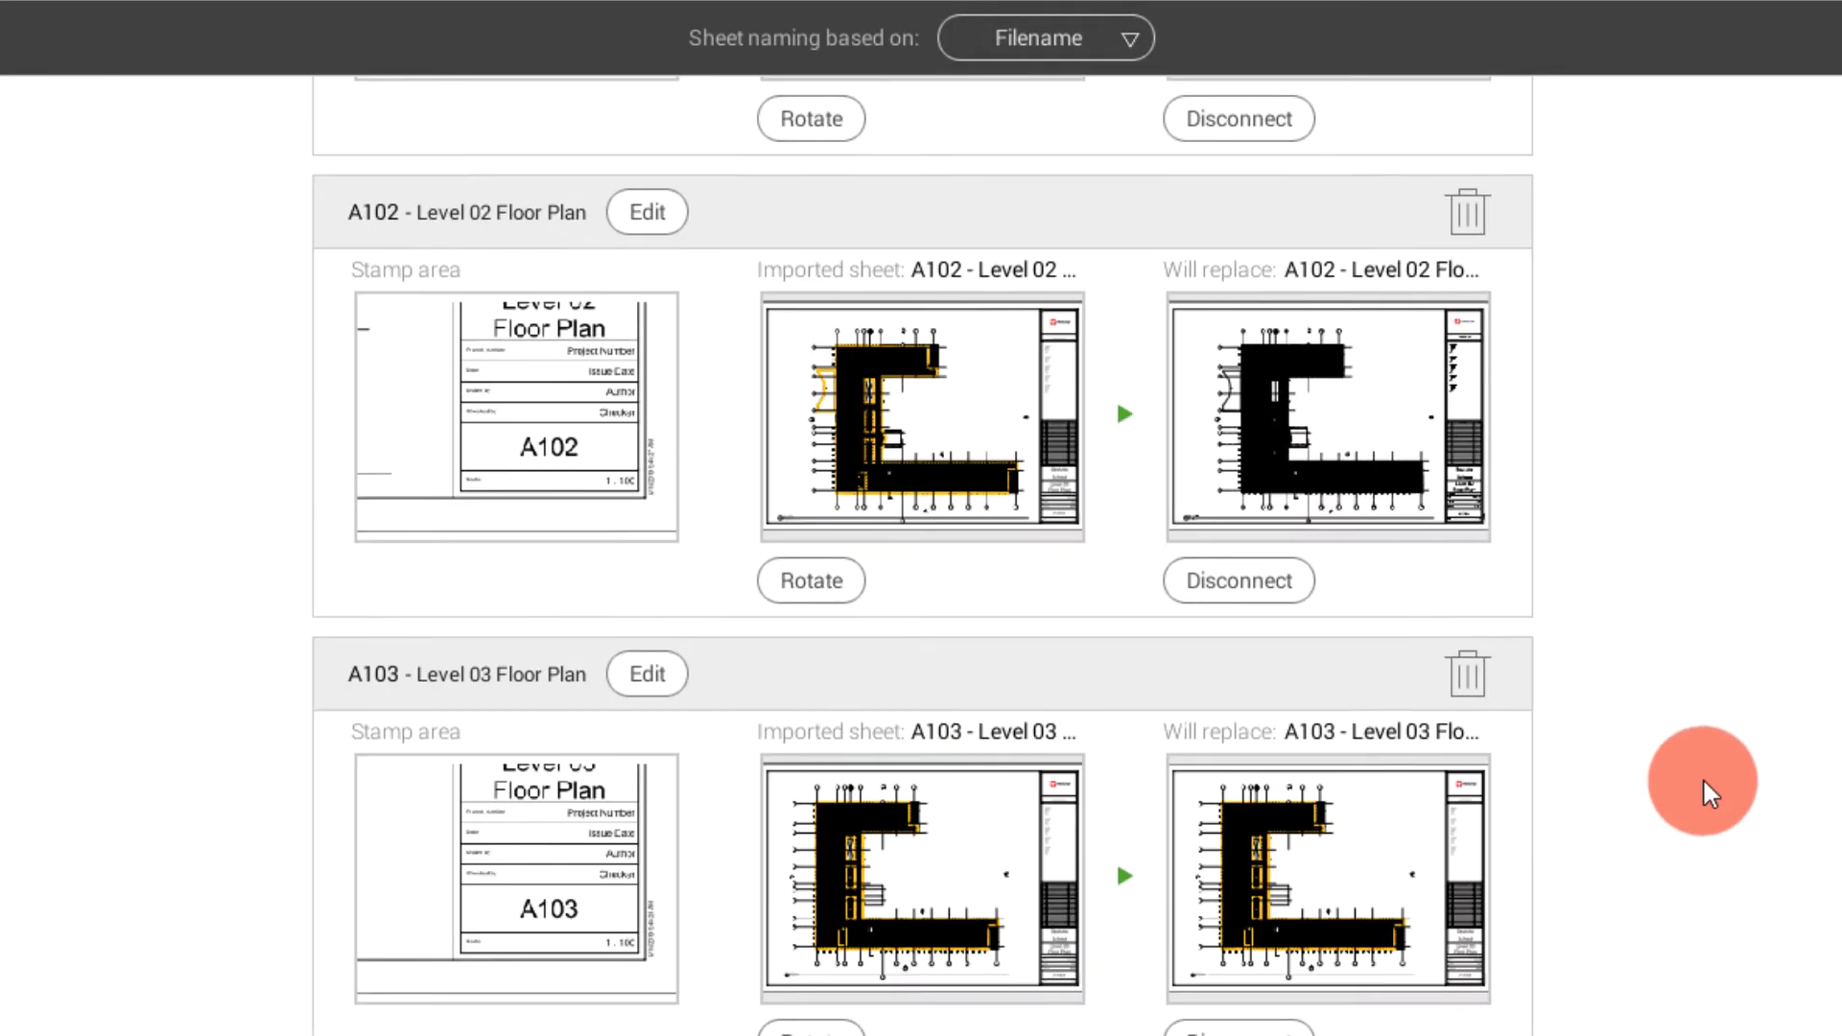
scroll(1708, 793, "up", 6)
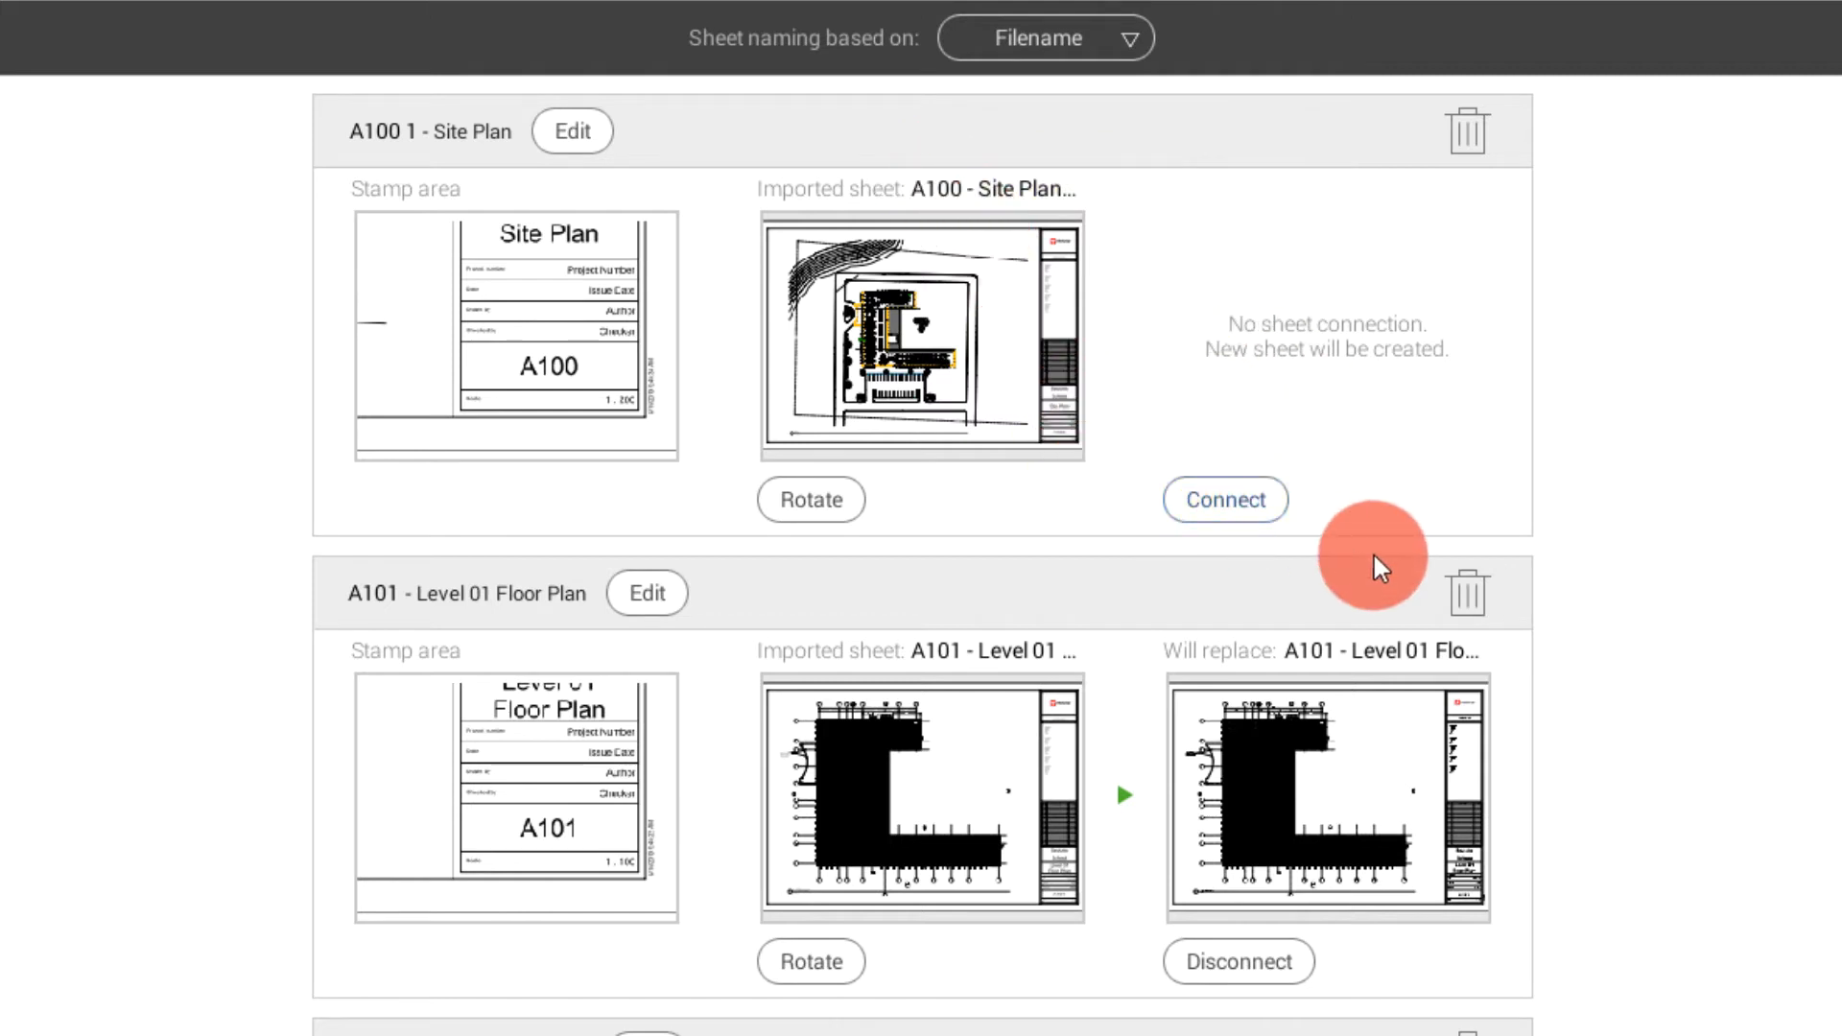
left_click(1215, 495)
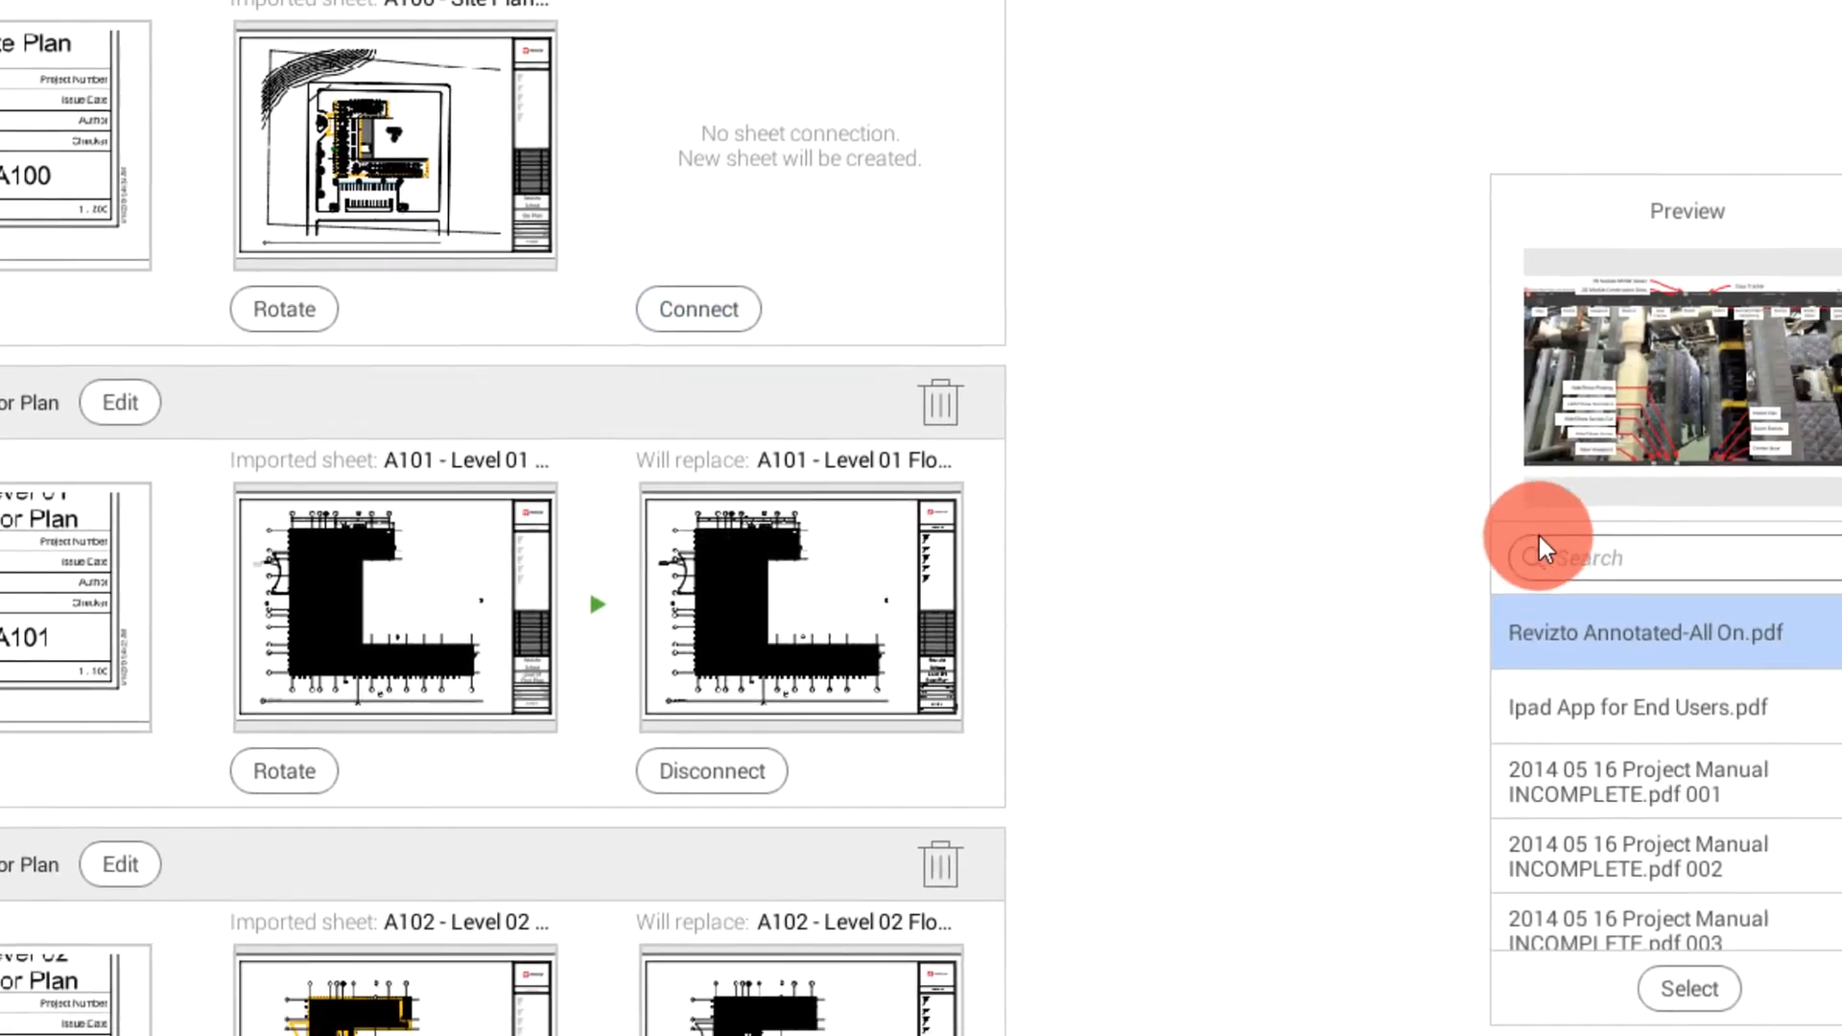
left_click(1540, 549)
type("a1")
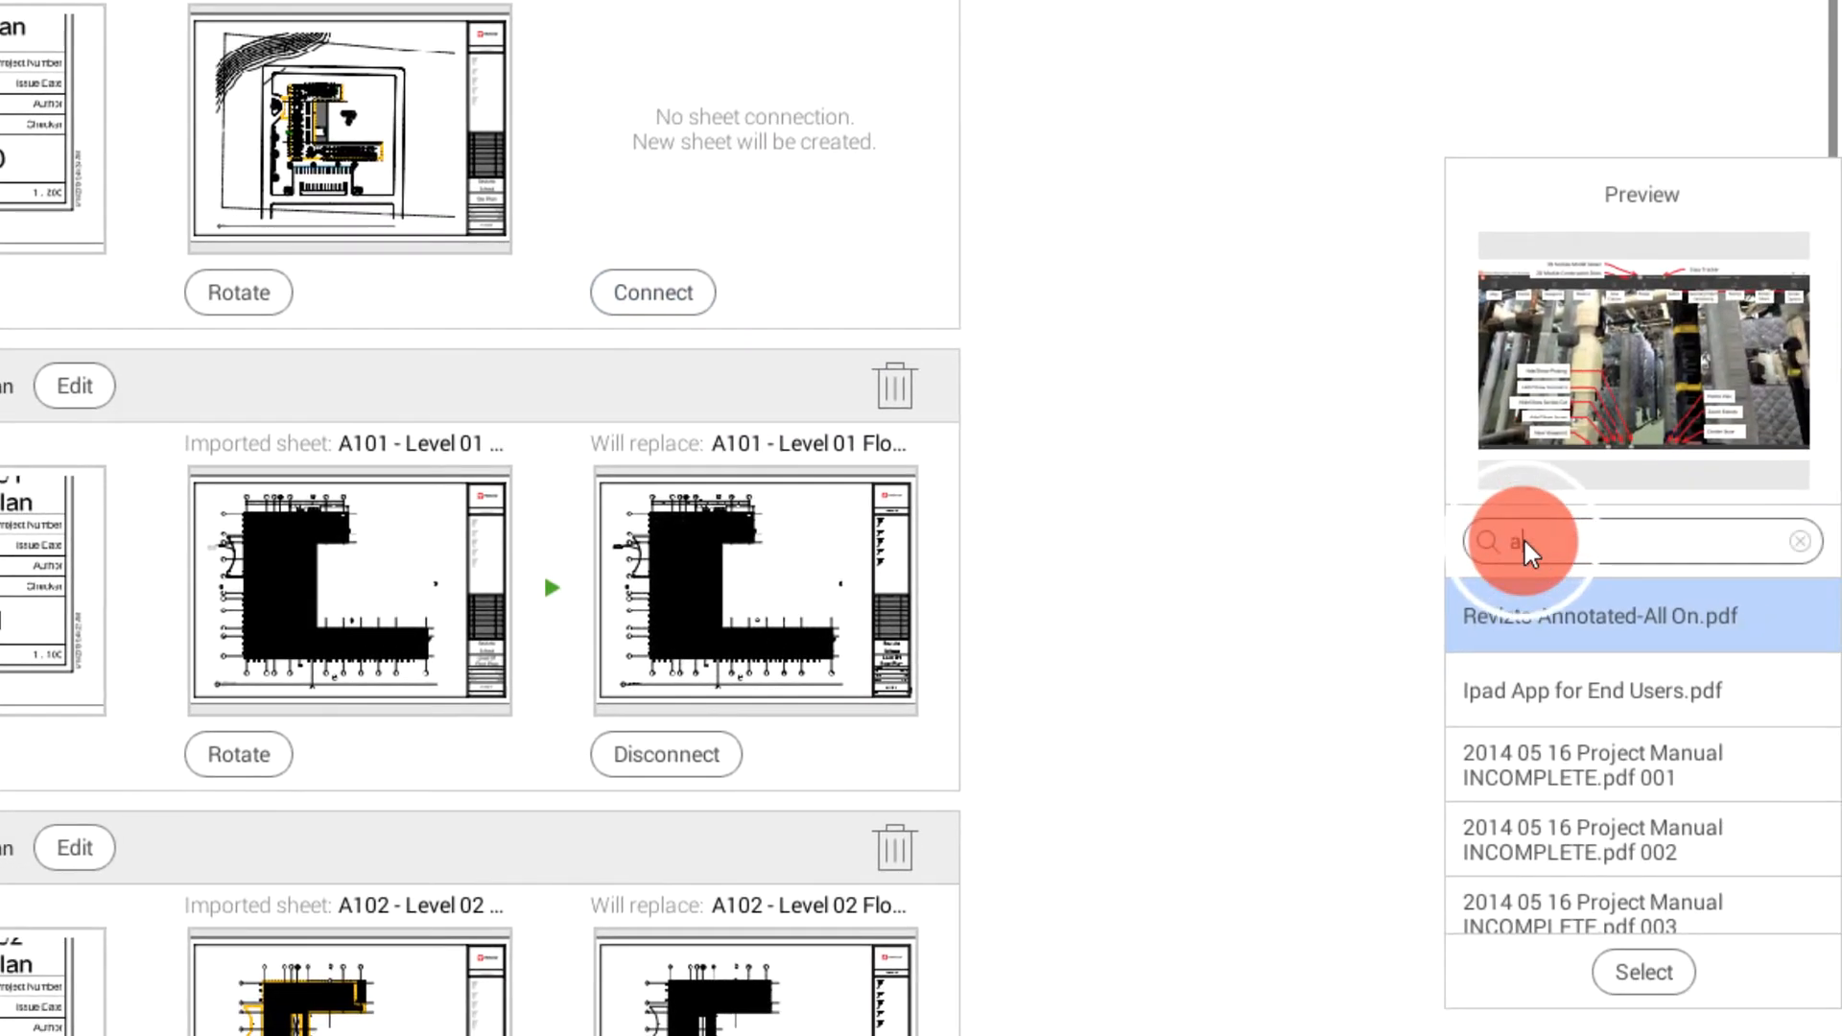
type("00")
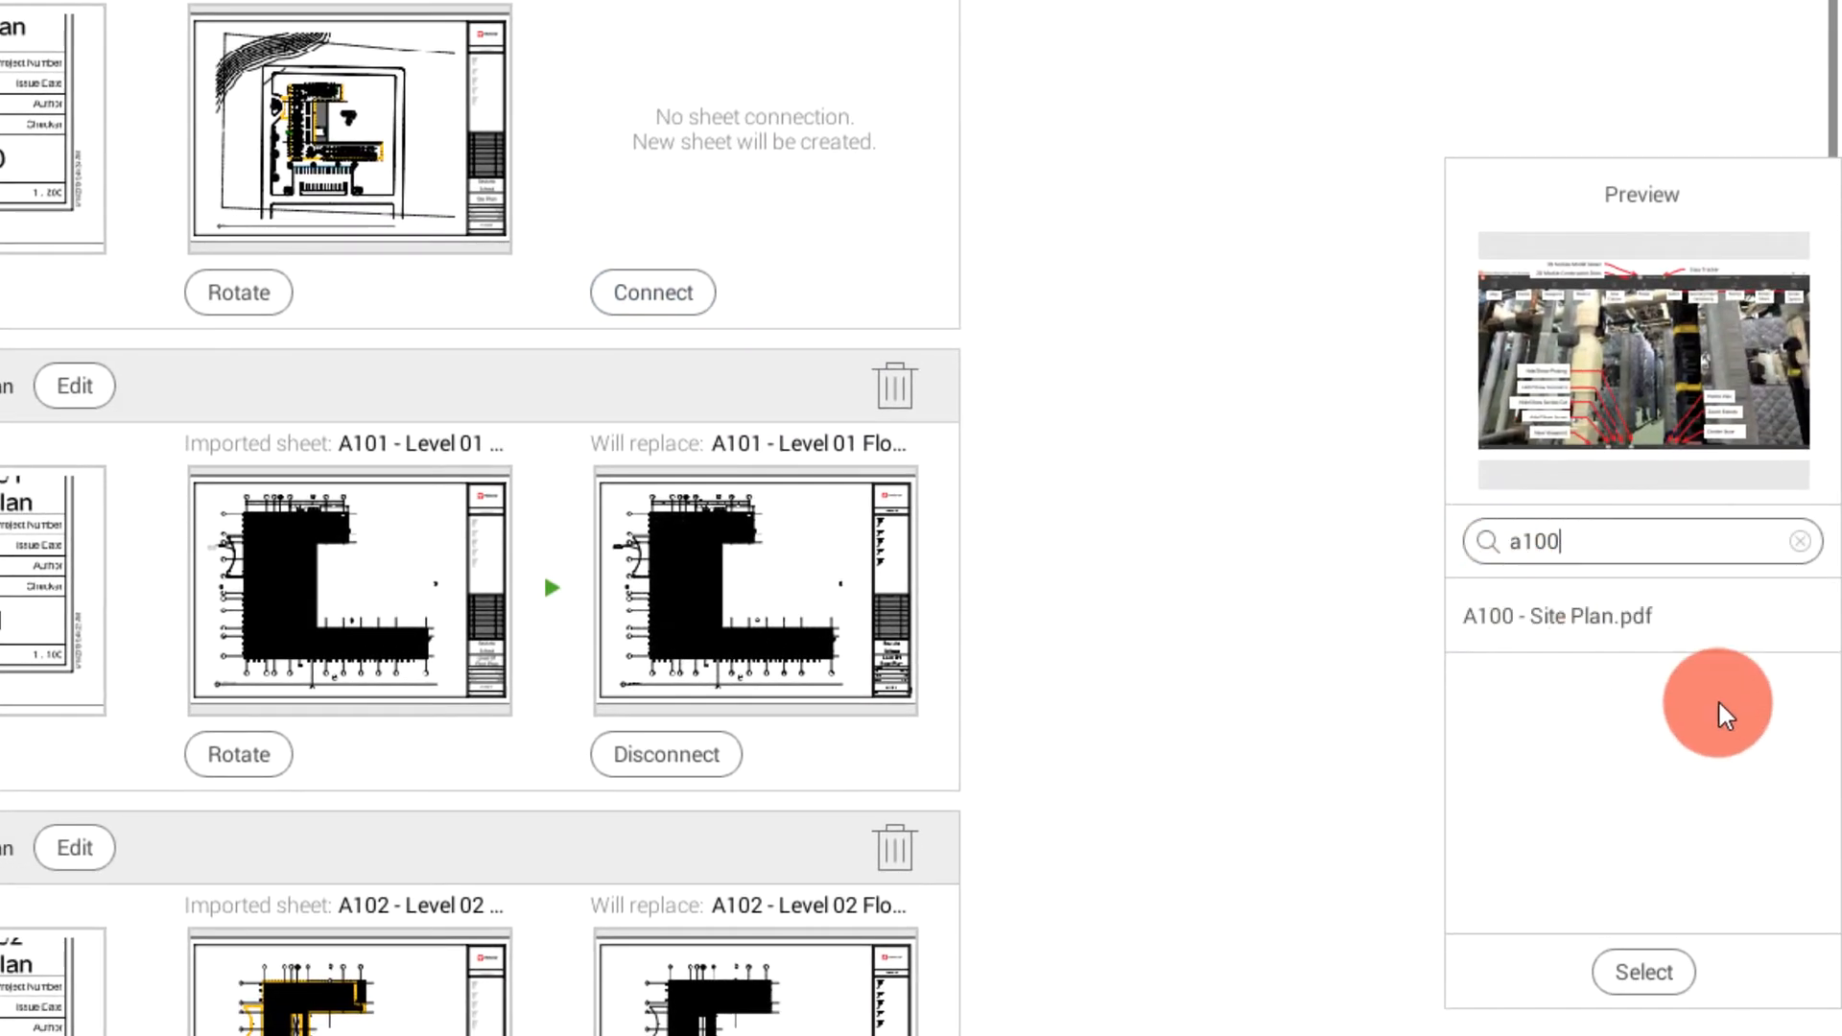
left_click(1596, 614)
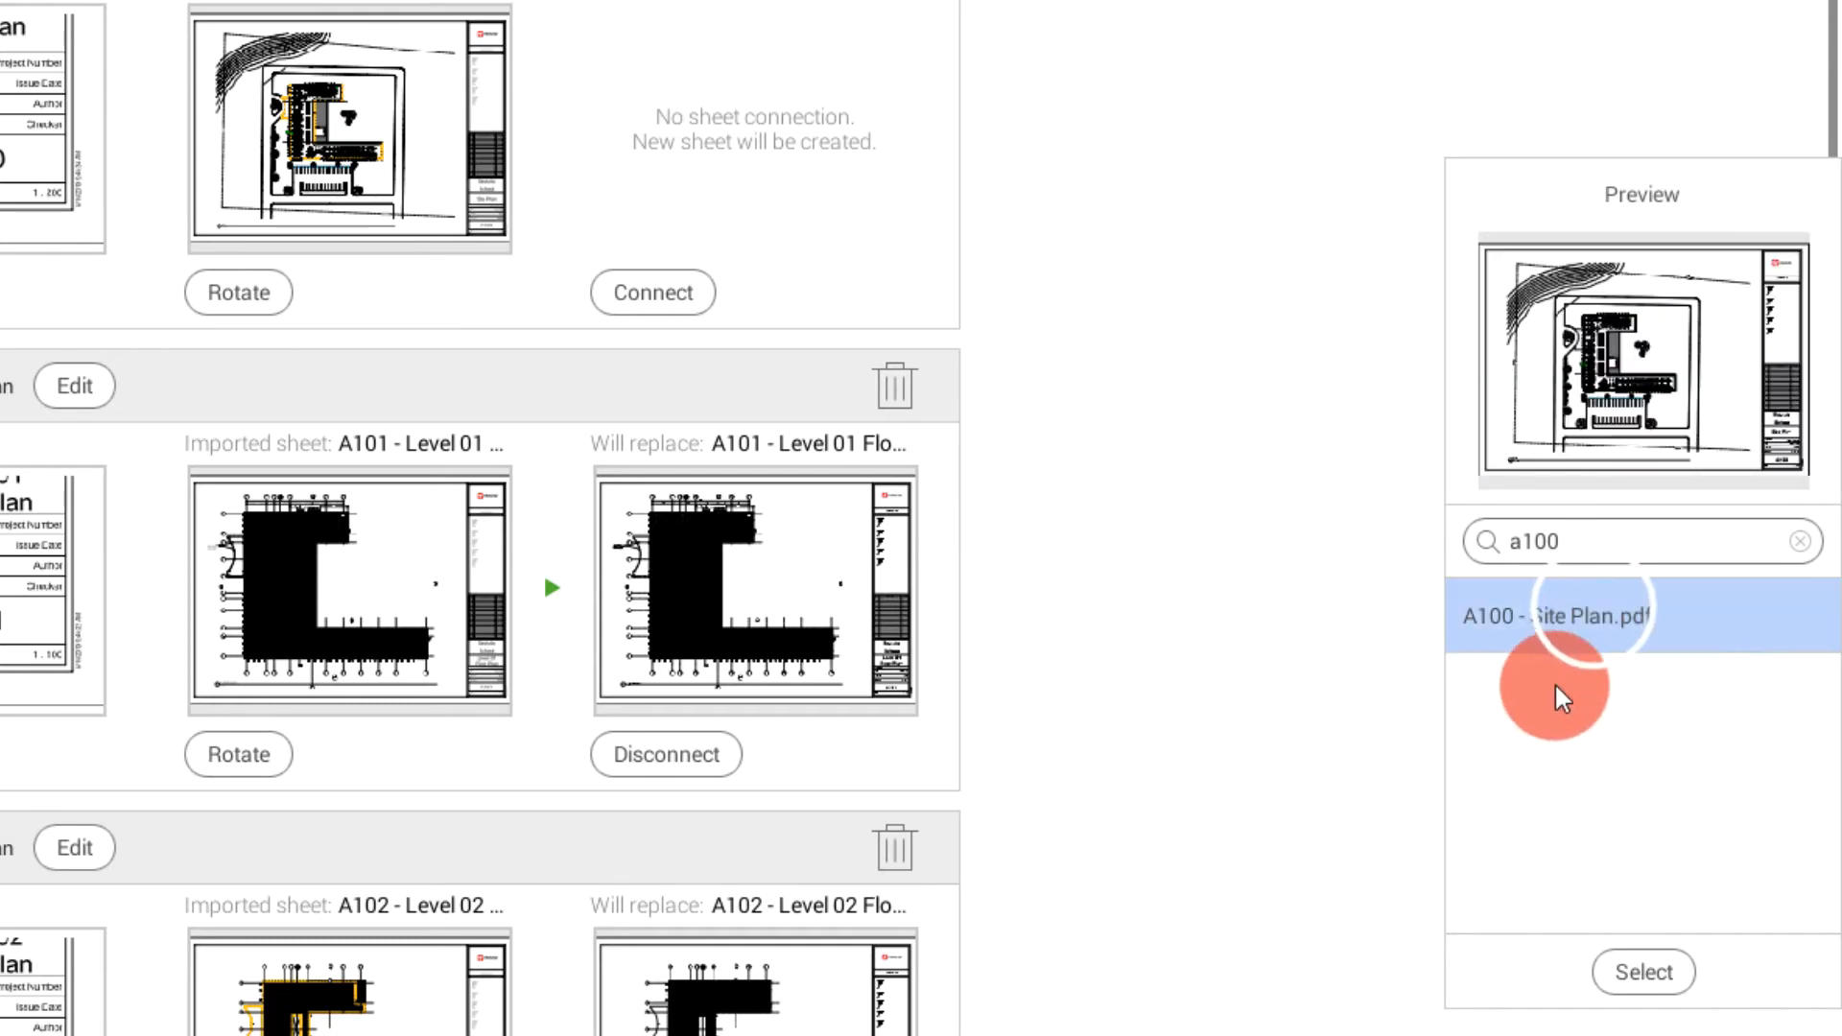
left_click(1651, 974)
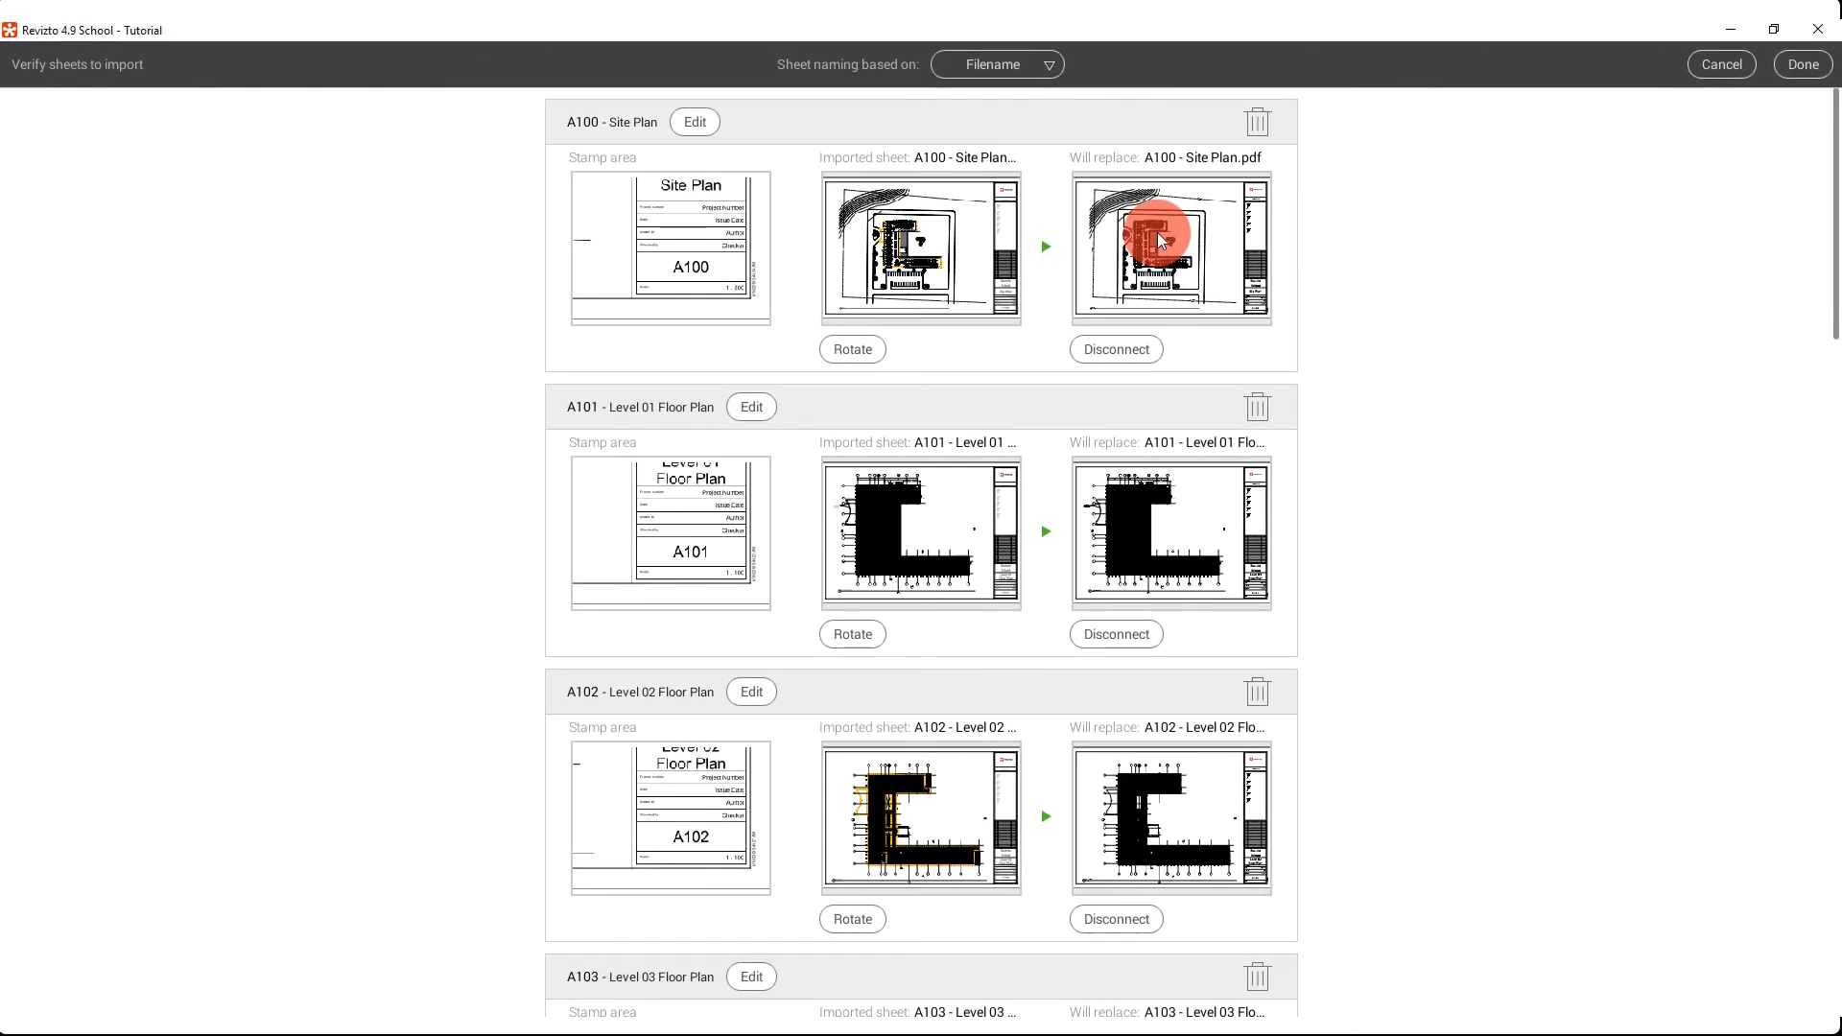
left_click(1811, 65)
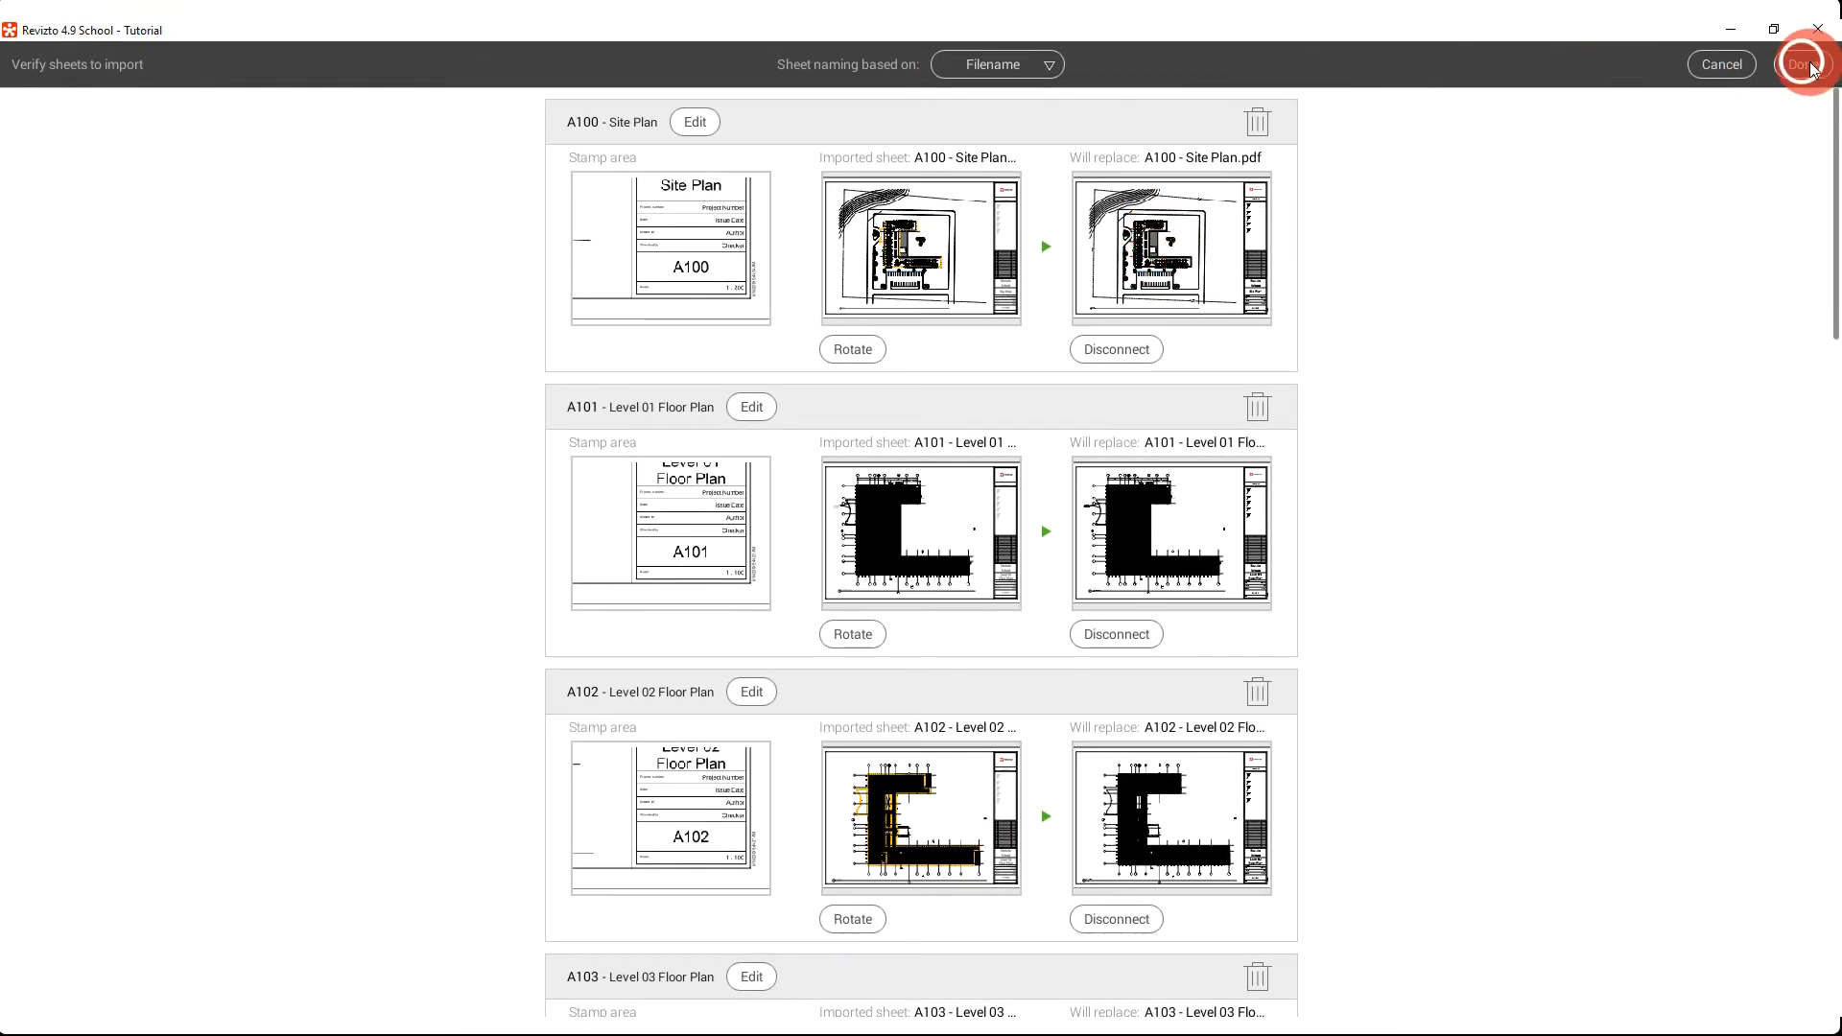
left_click(1810, 66)
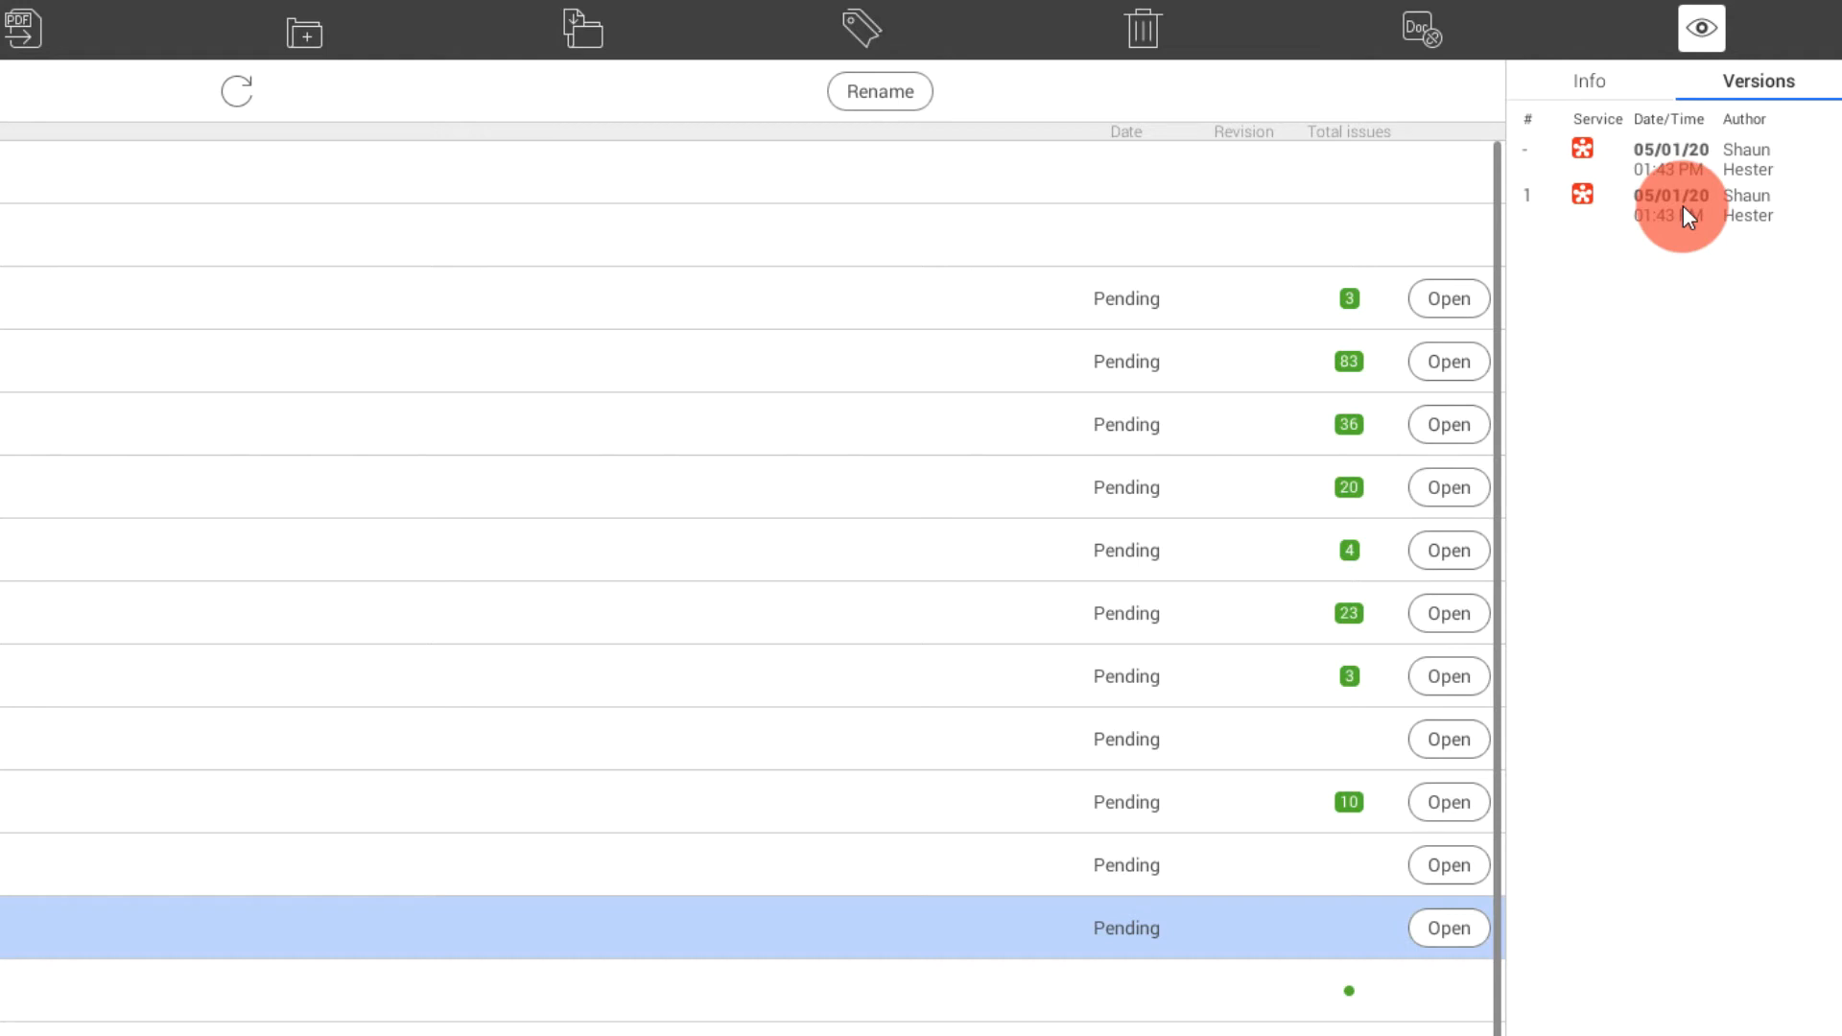
Check the version history of the A400 - Elevations, A300 - Sections and A203 - Level 03 Ceiling Plan sheets
left_click(930, 856)
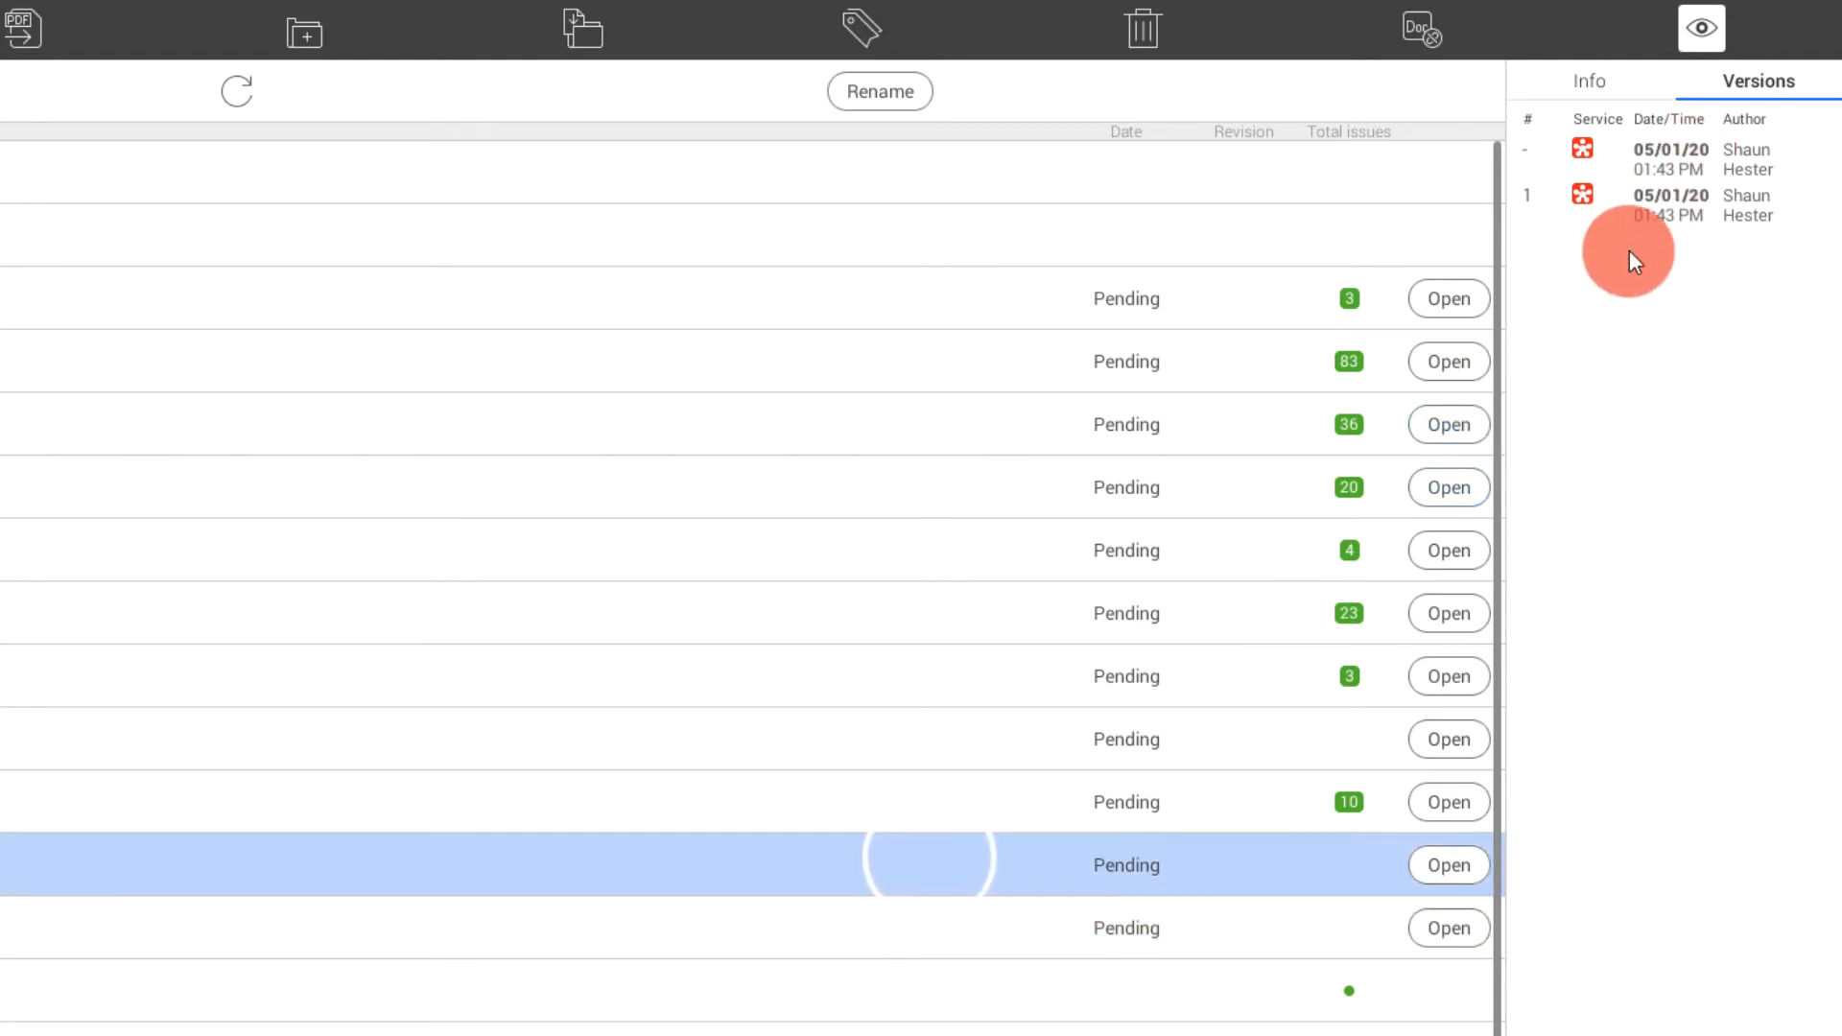
left_click(933, 799)
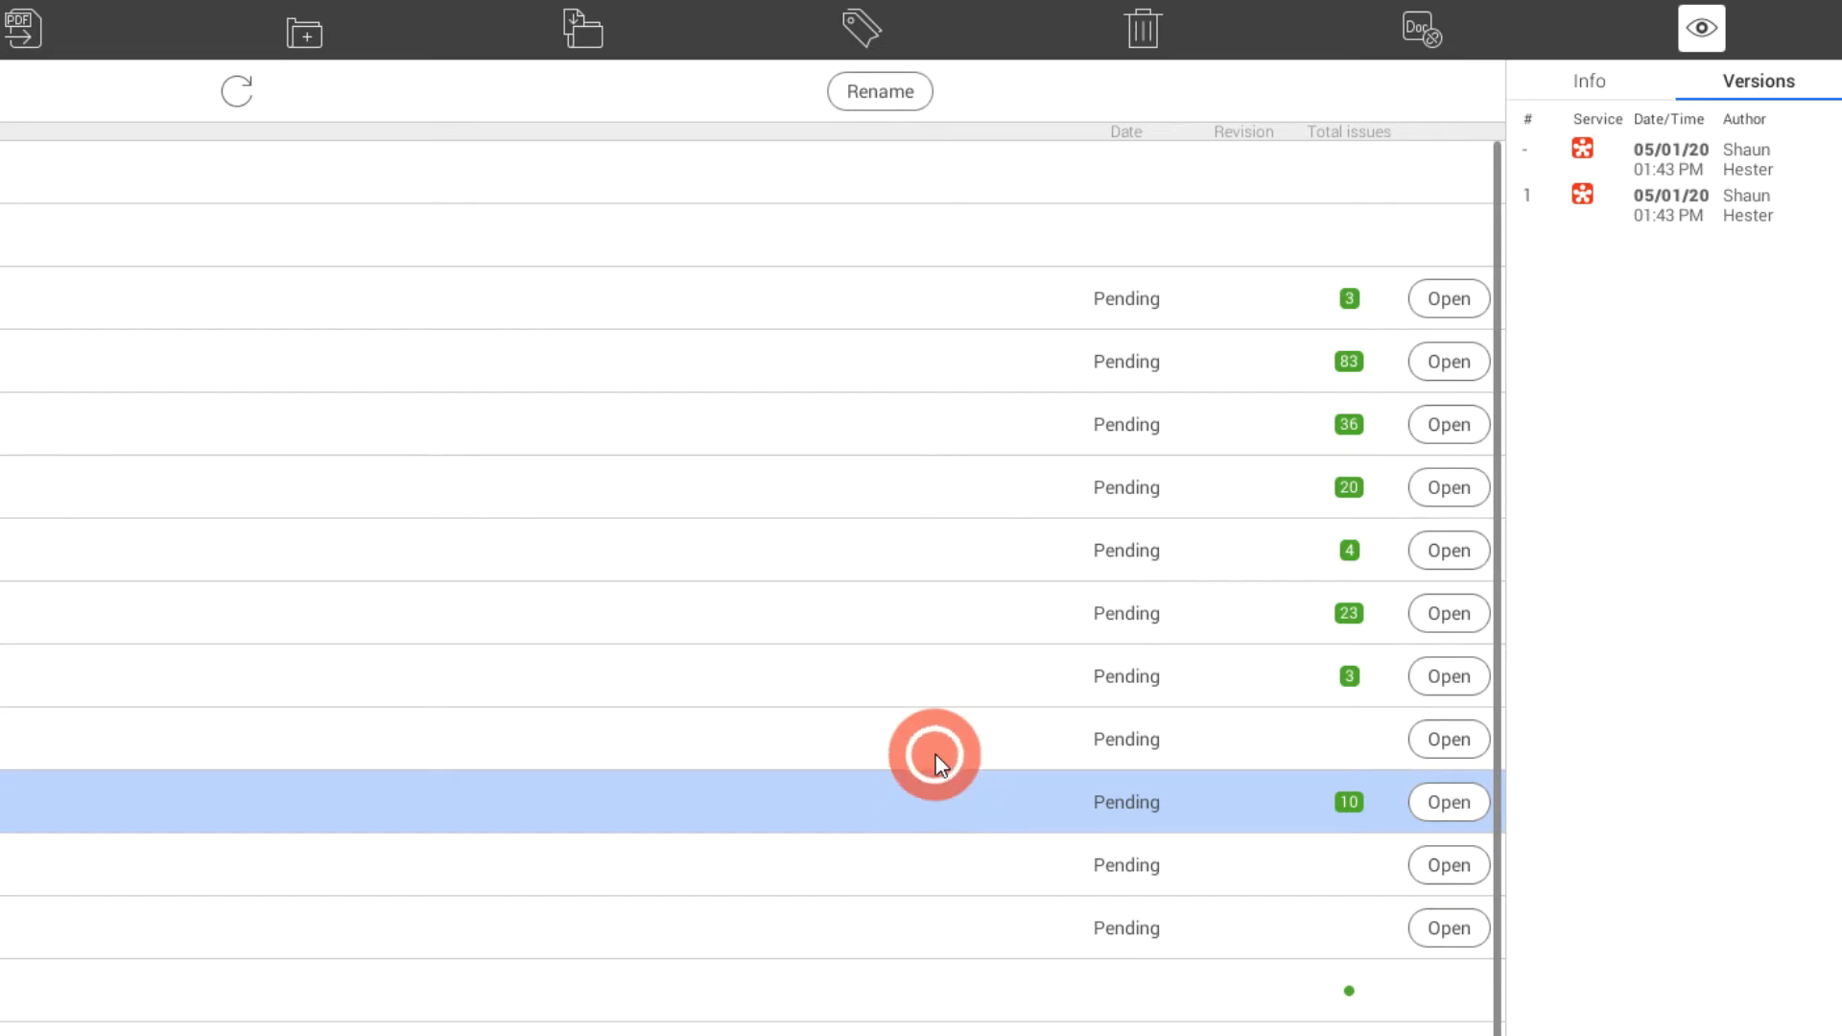
left_click(936, 754)
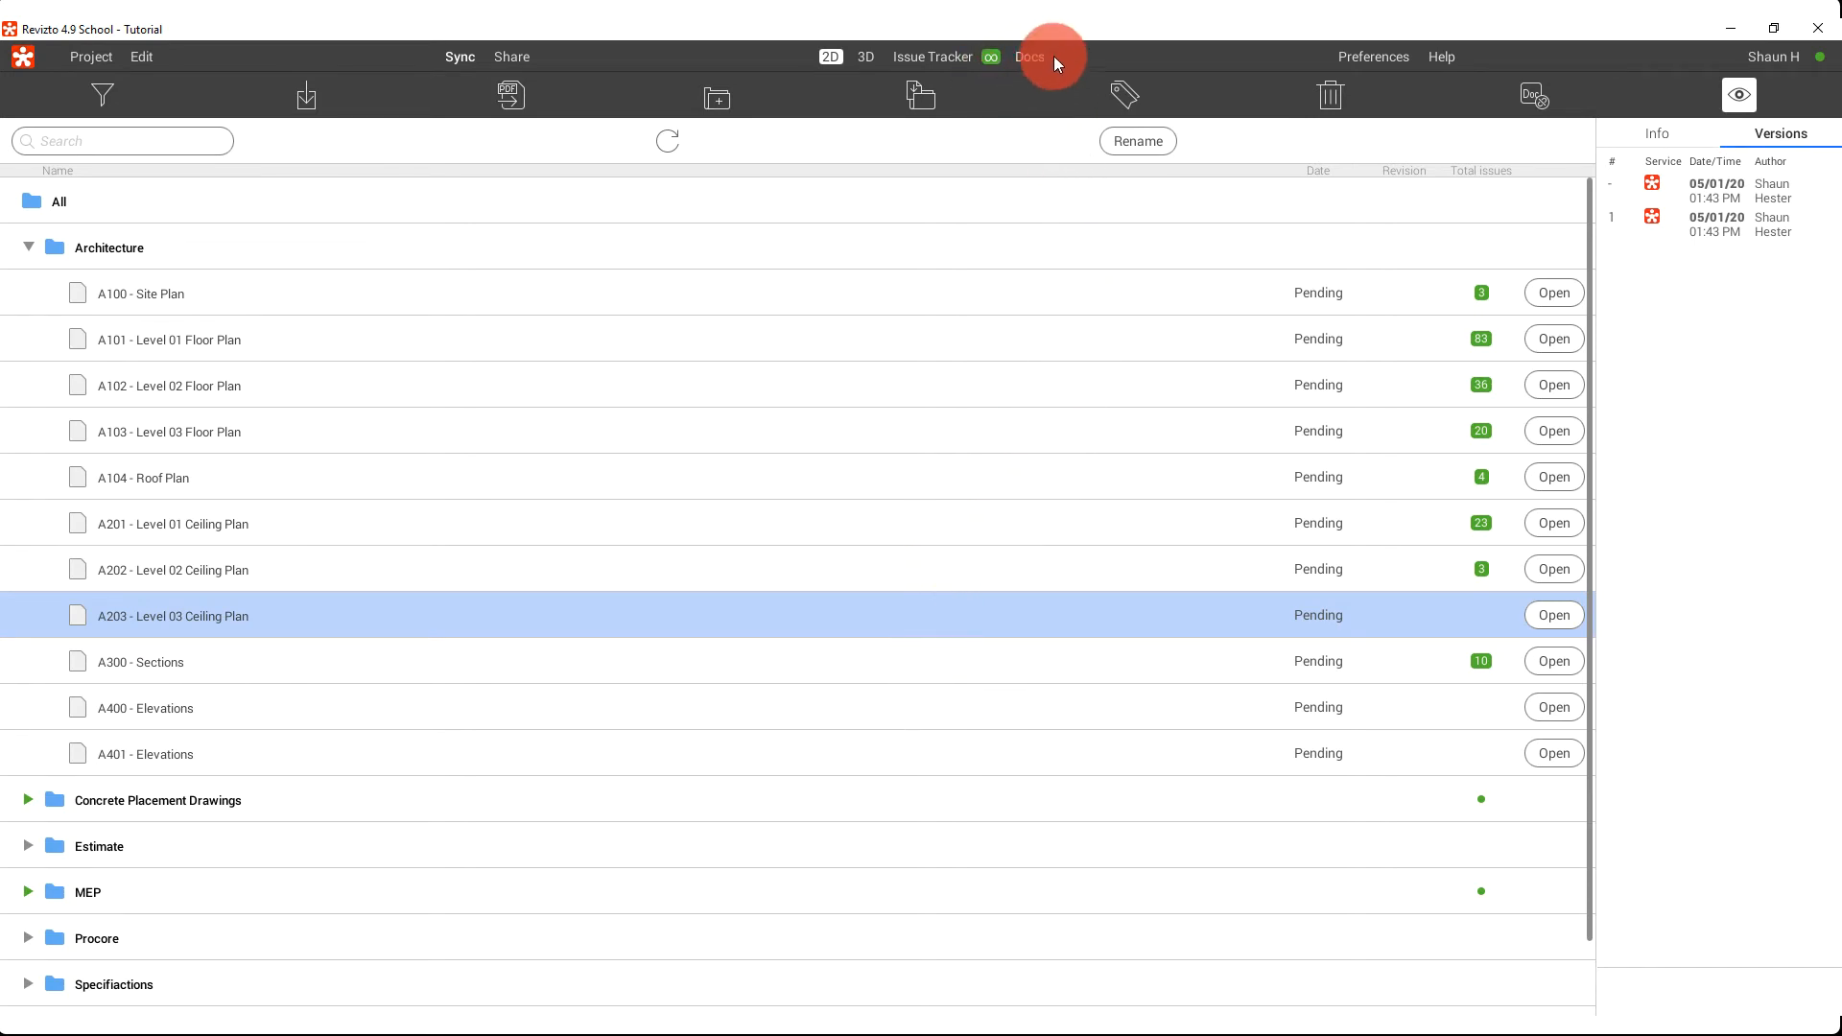
Go to the top level of the connected documents and view the project's integration settings
left_click(1019, 60)
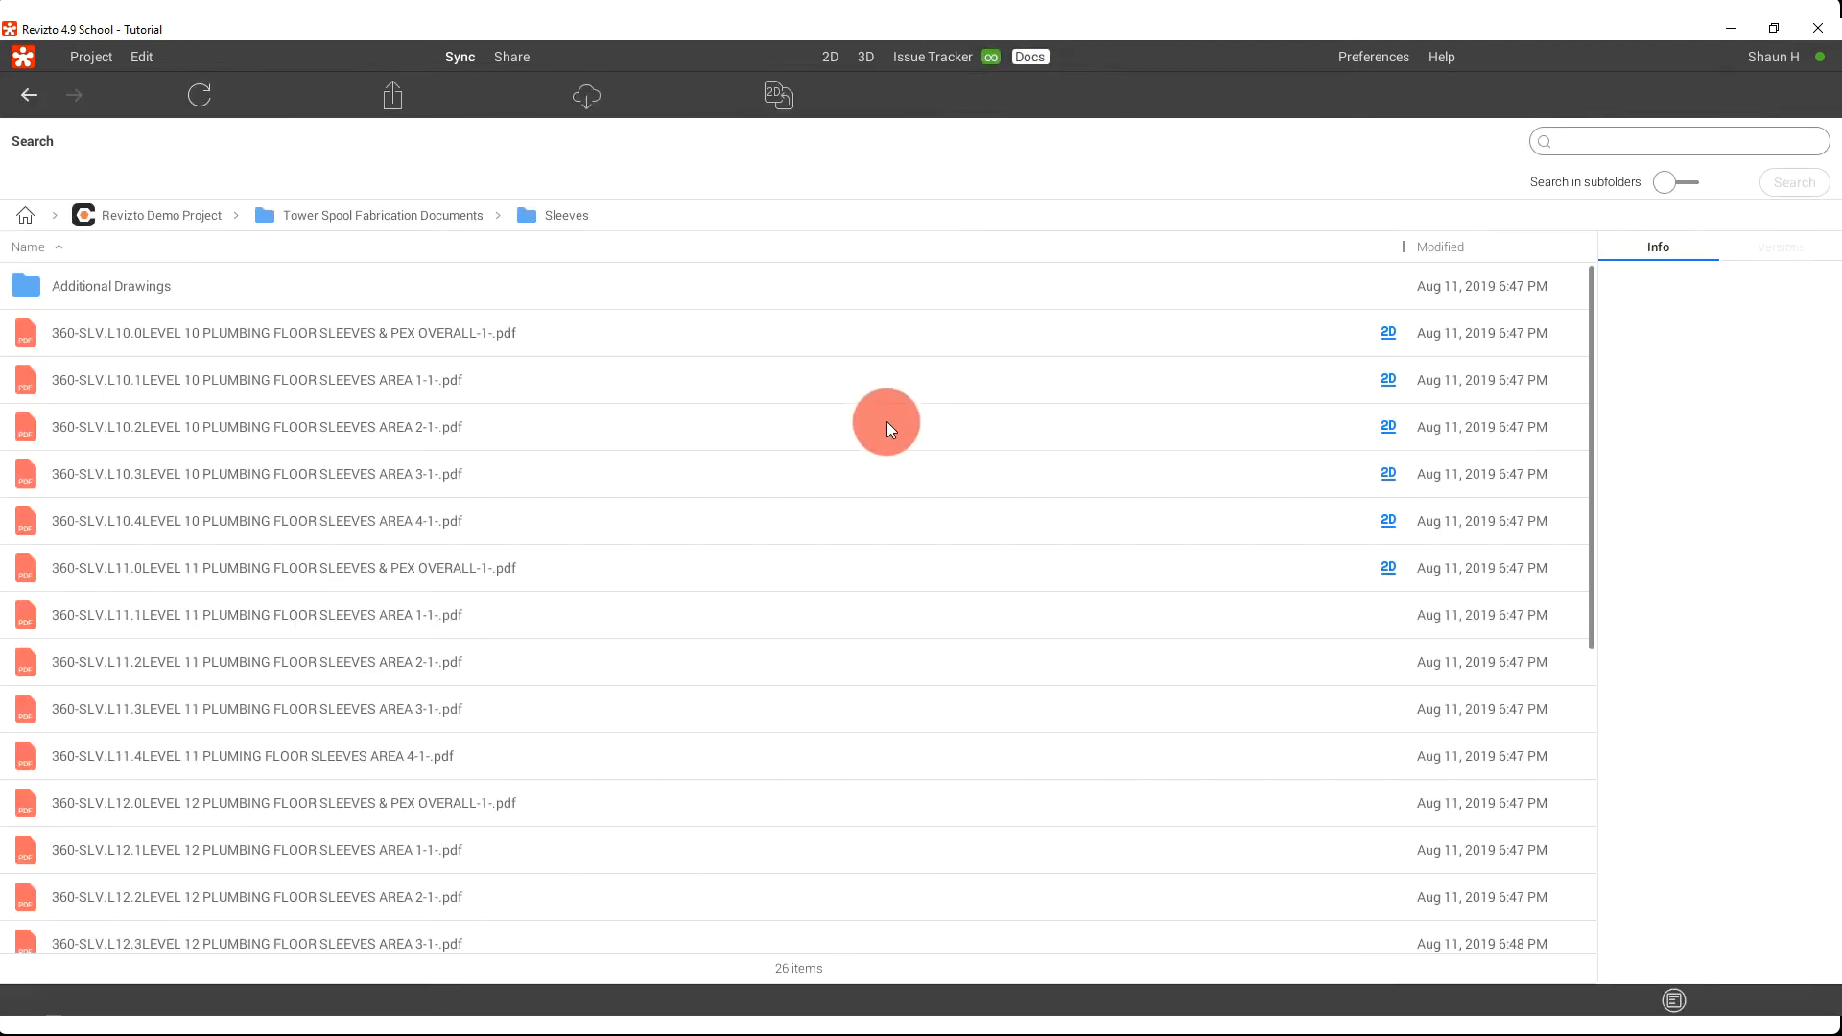
left_click(23, 215)
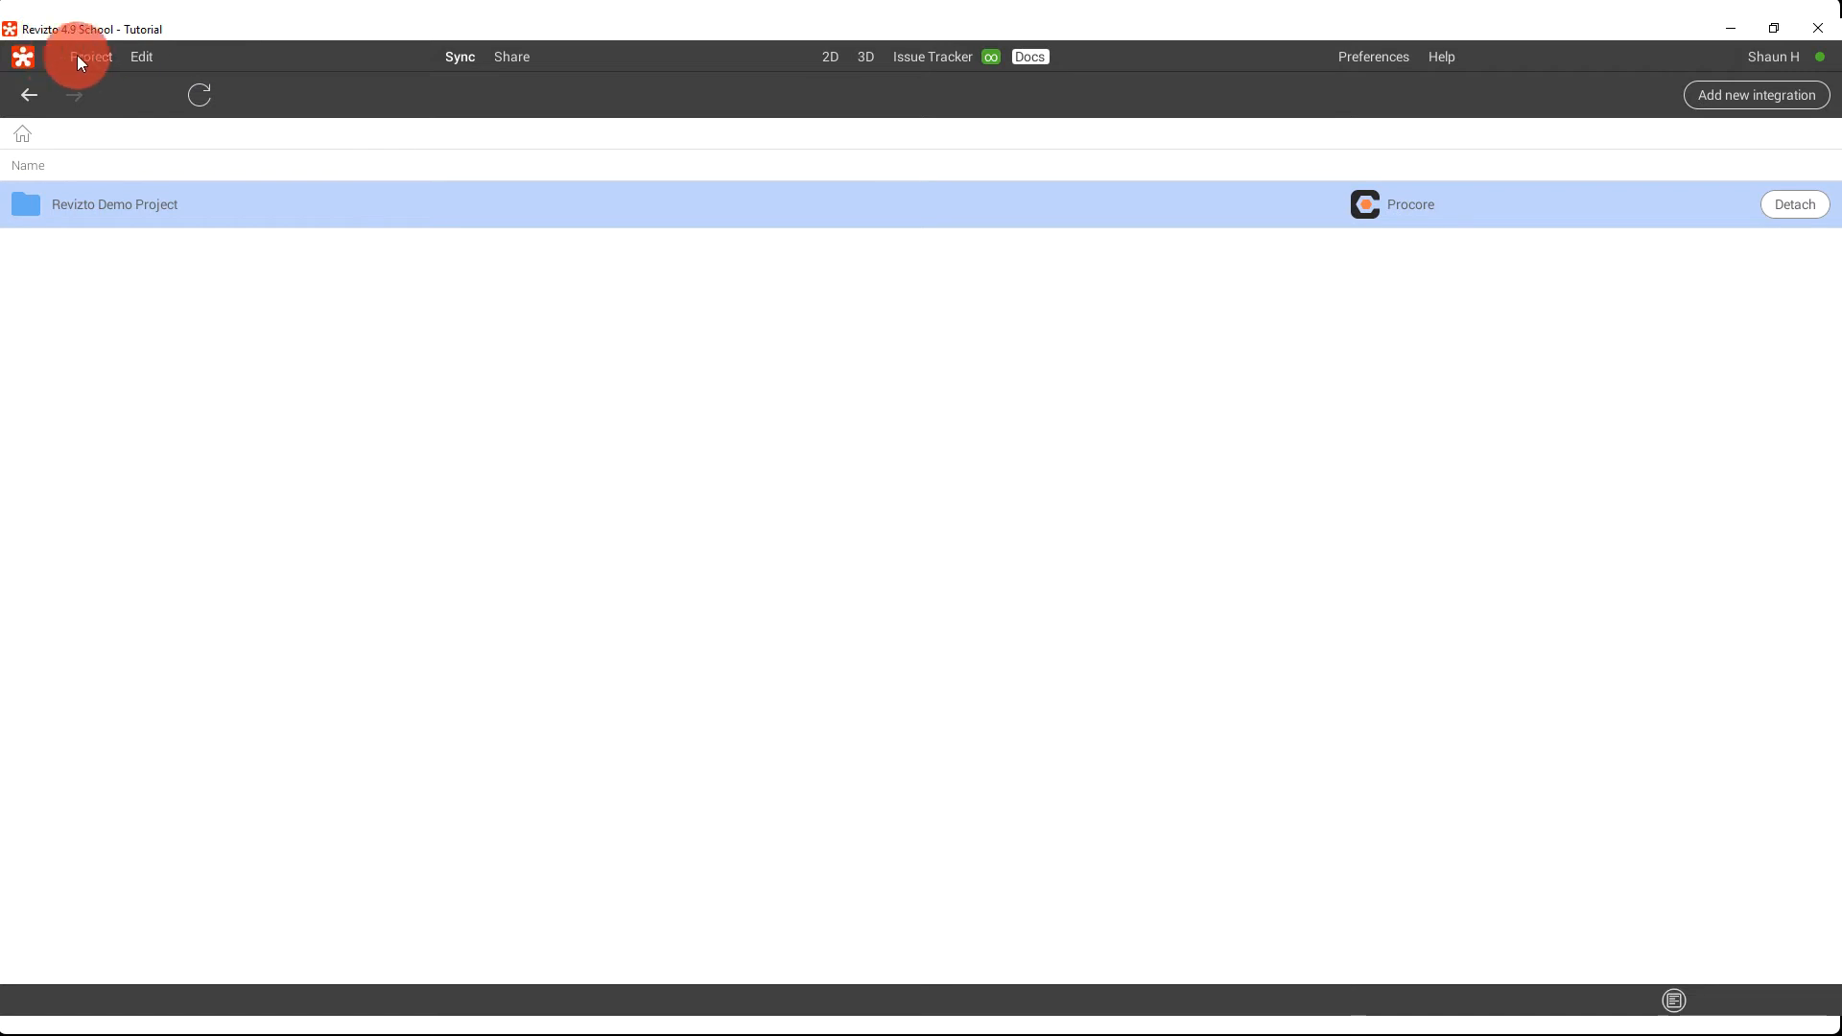
left_click(135, 57)
left_click(207, 261)
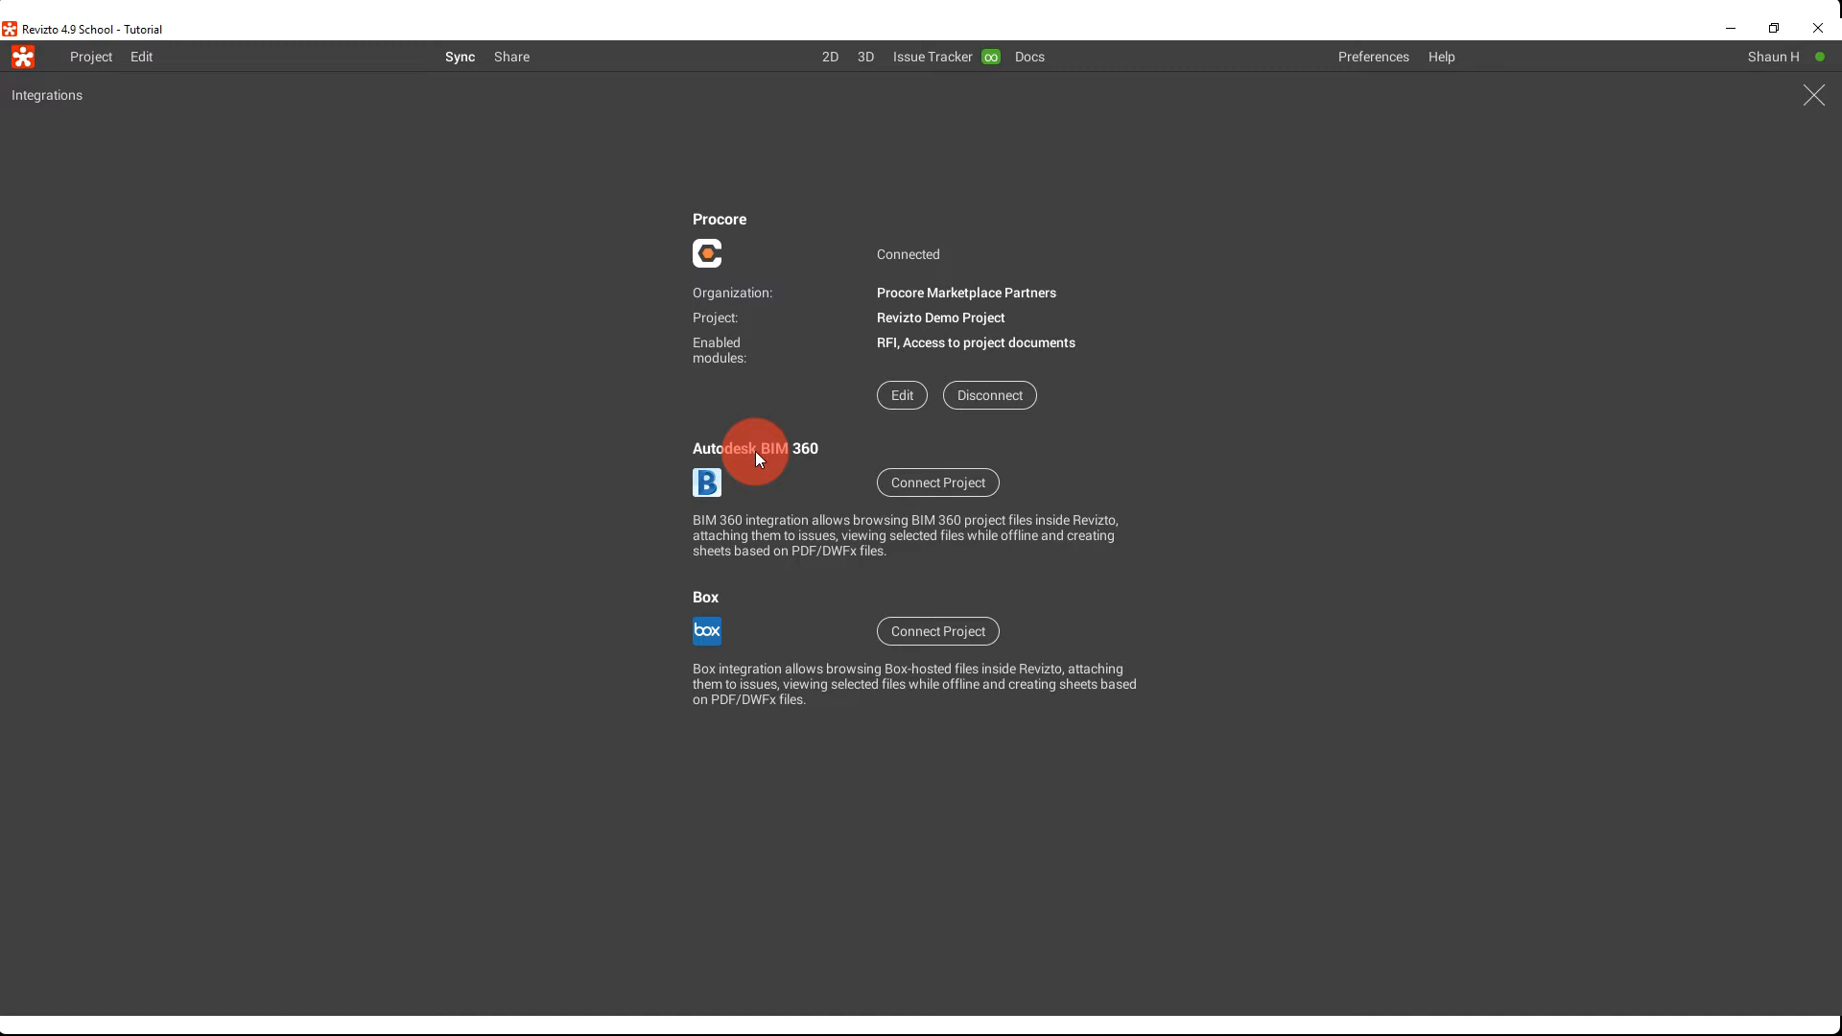
Browse the connected documents to the MEP folder under Revizto Demo Project, School PDFs, 8_15_2019 9_51_02 AM
left_click(1030, 60)
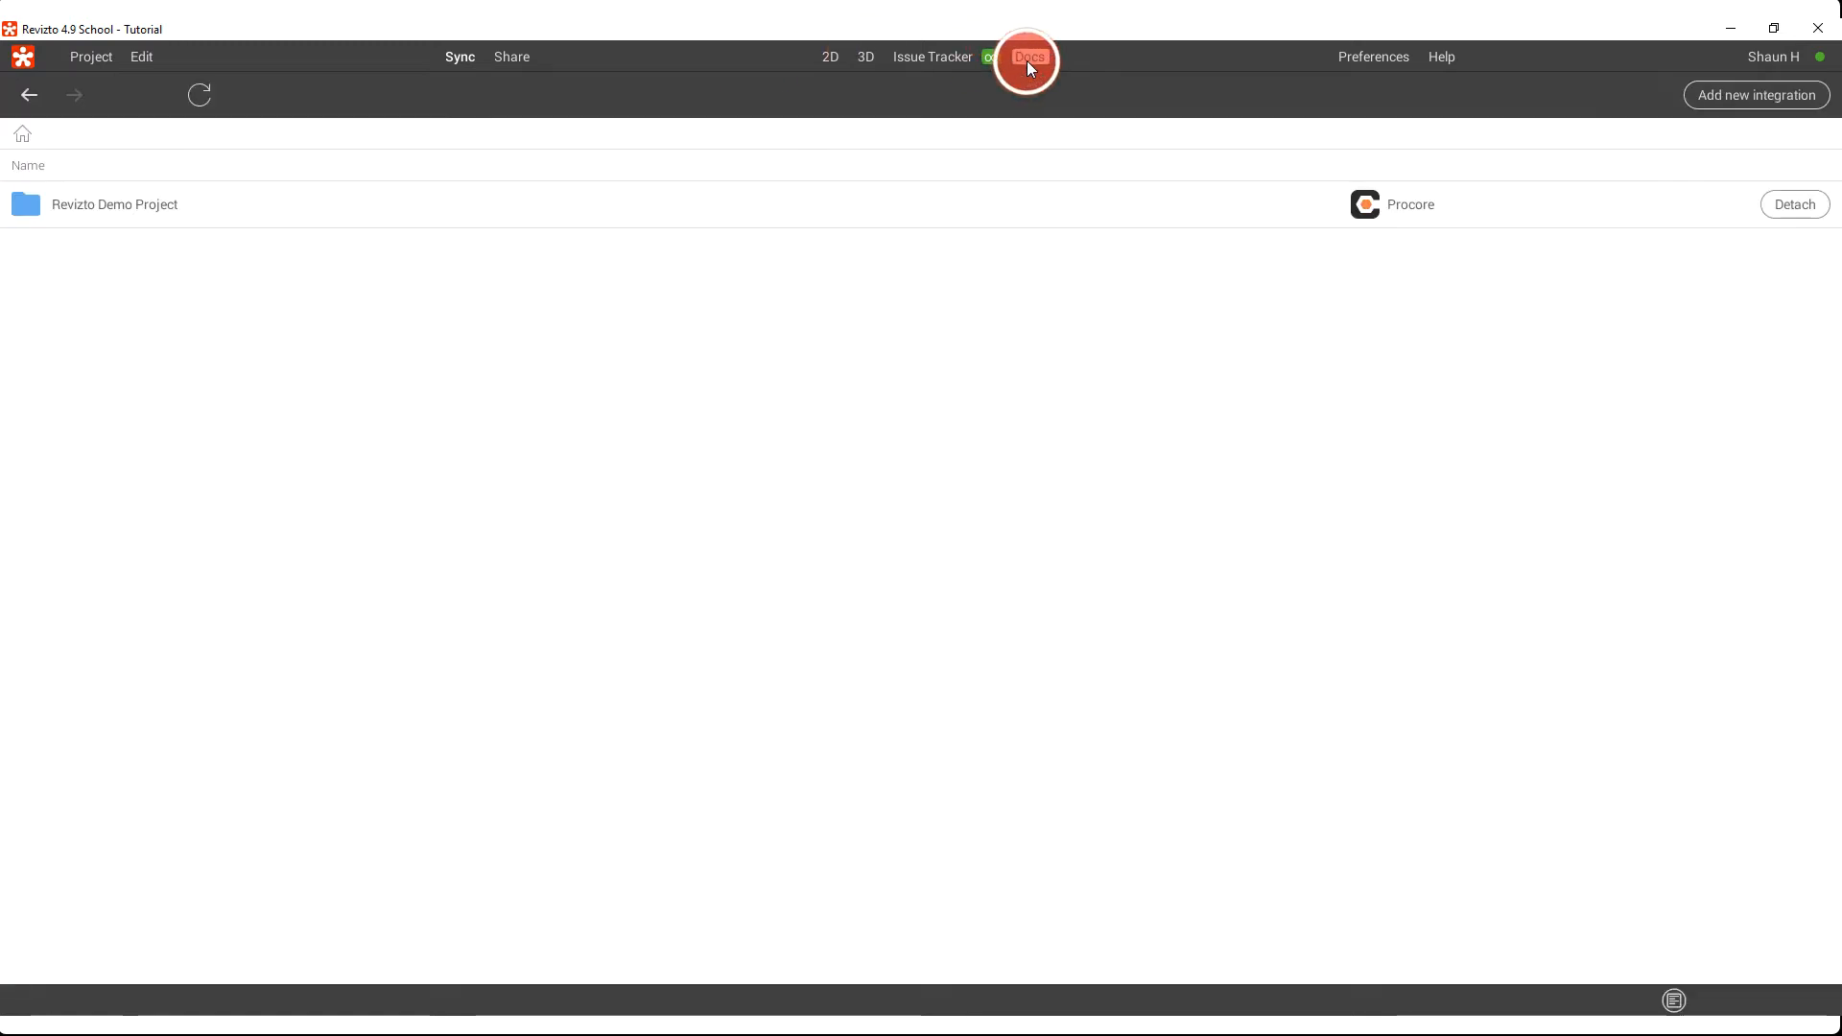
double_click(114, 202)
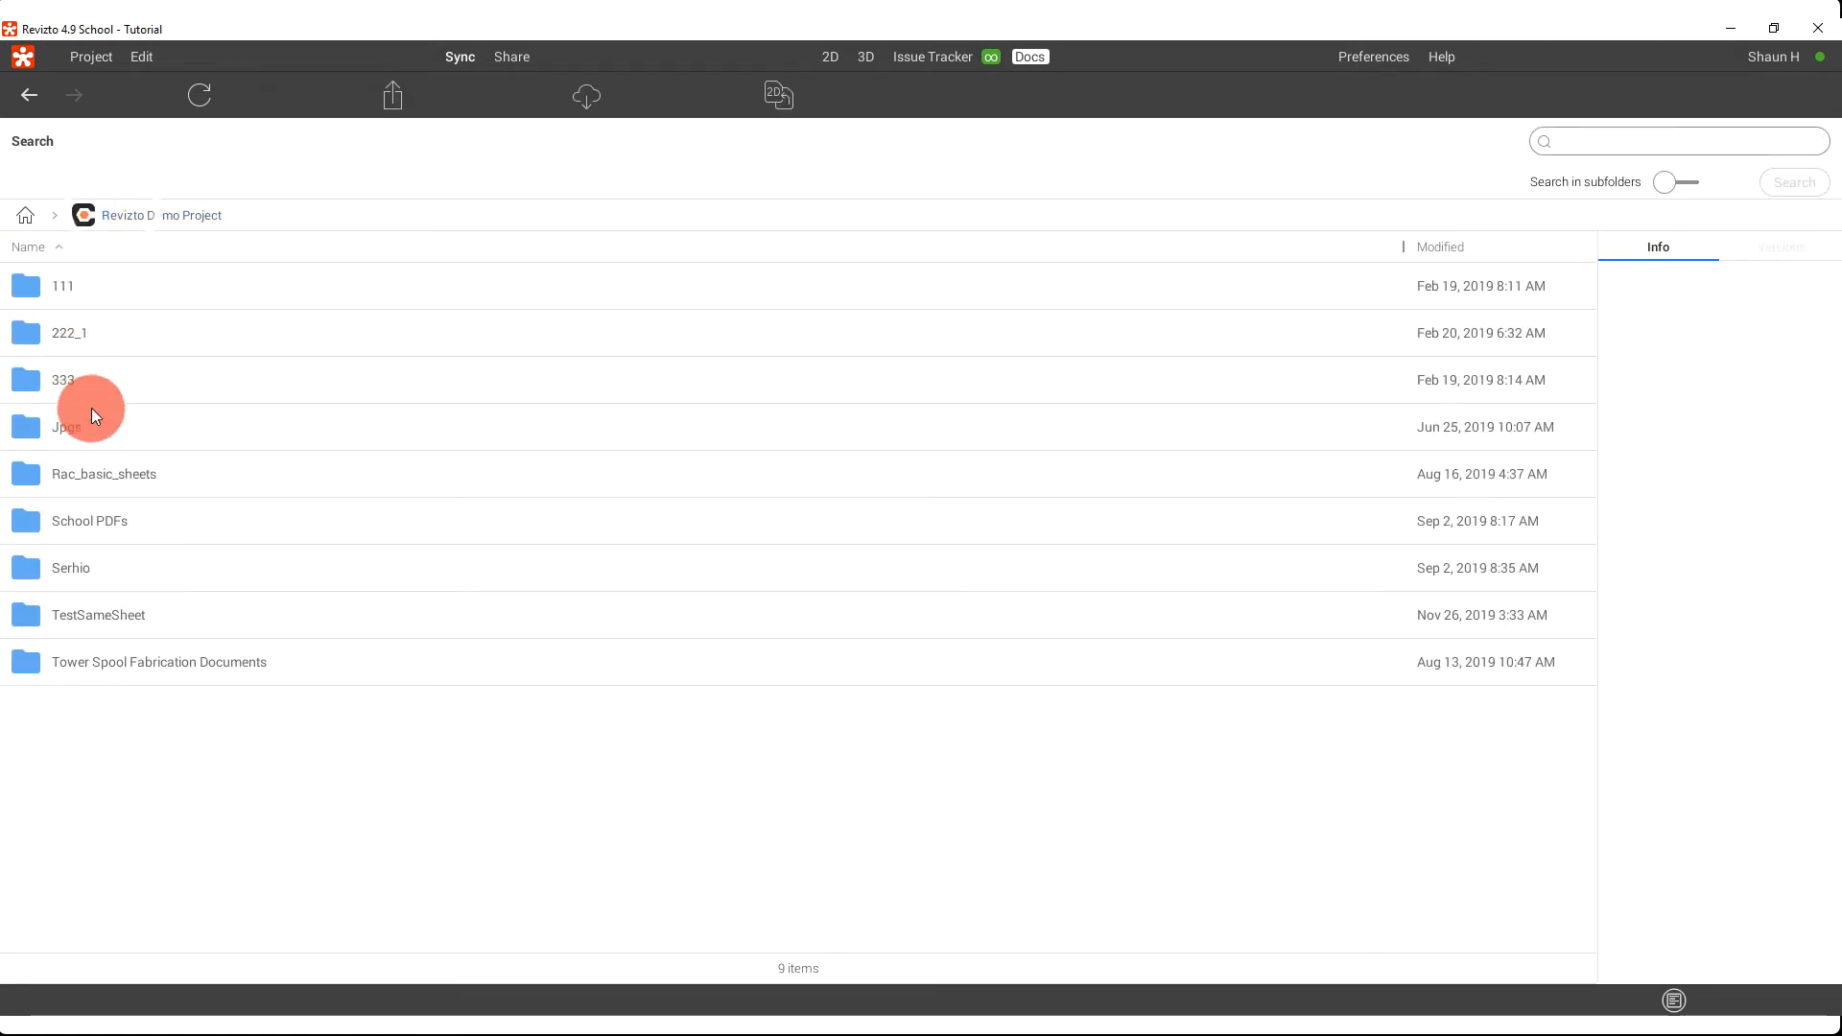
double_click(106, 518)
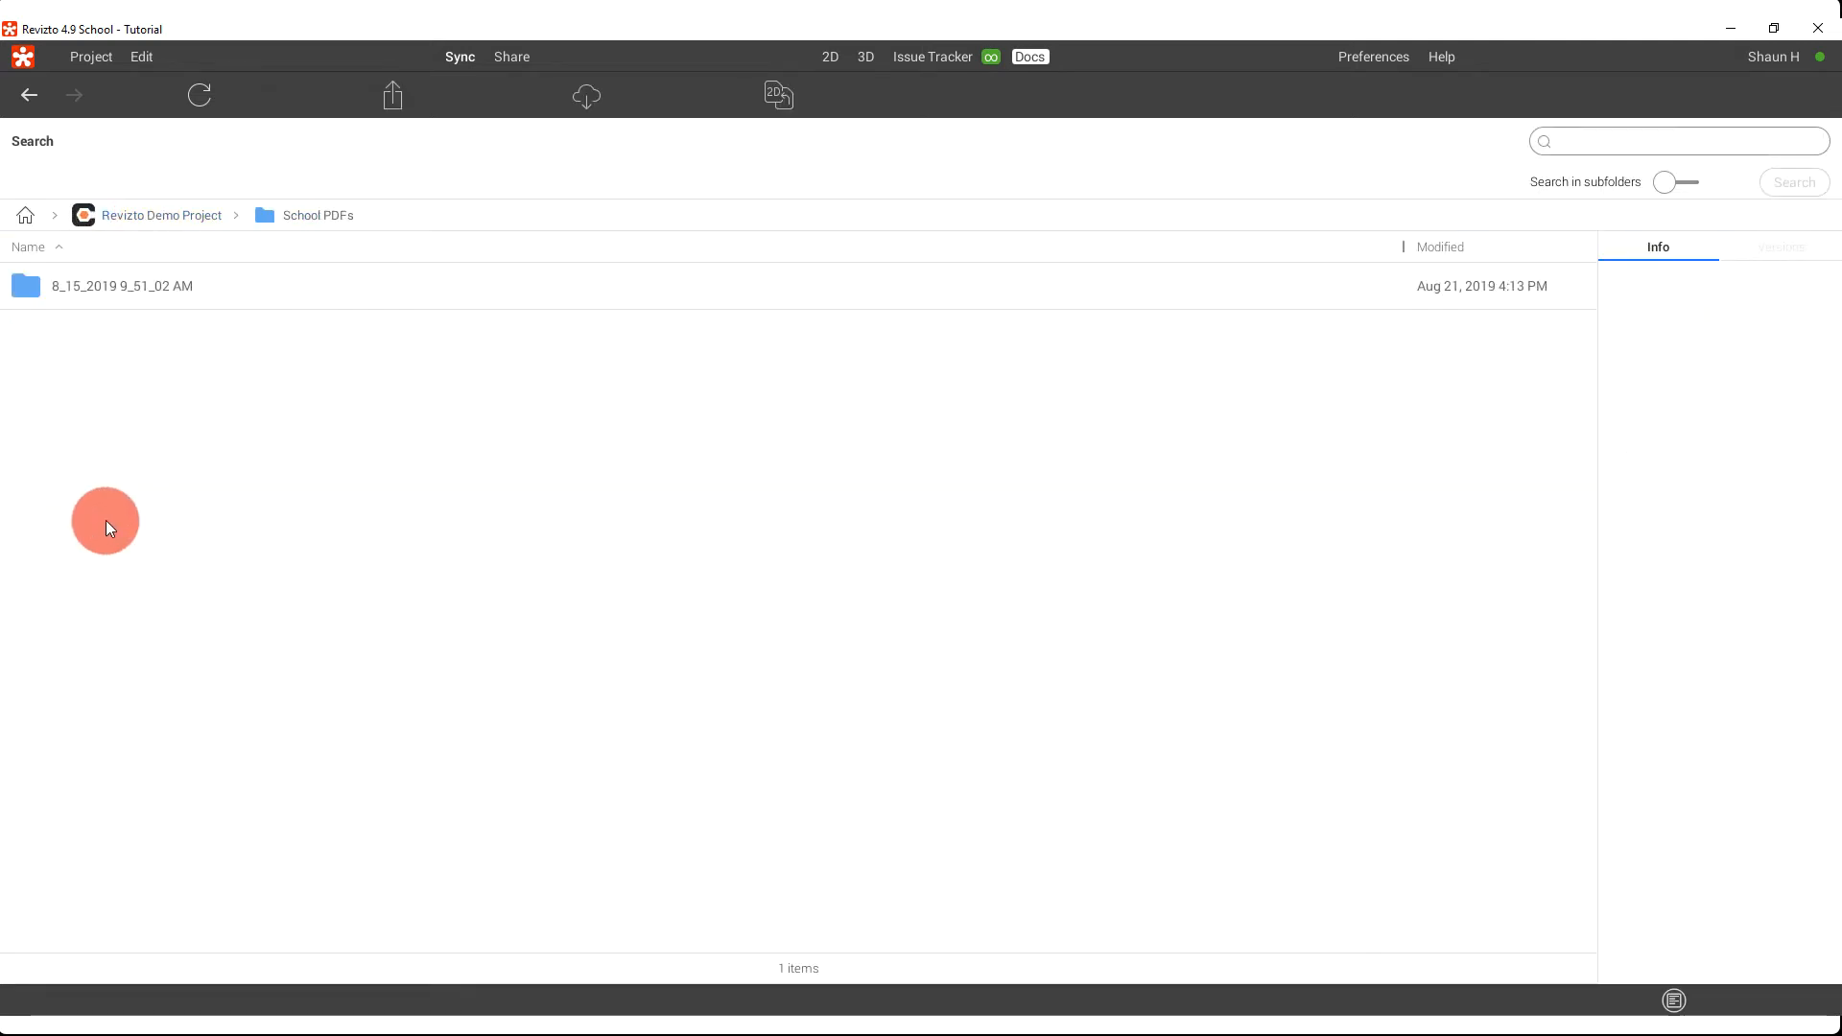
double_click(137, 288)
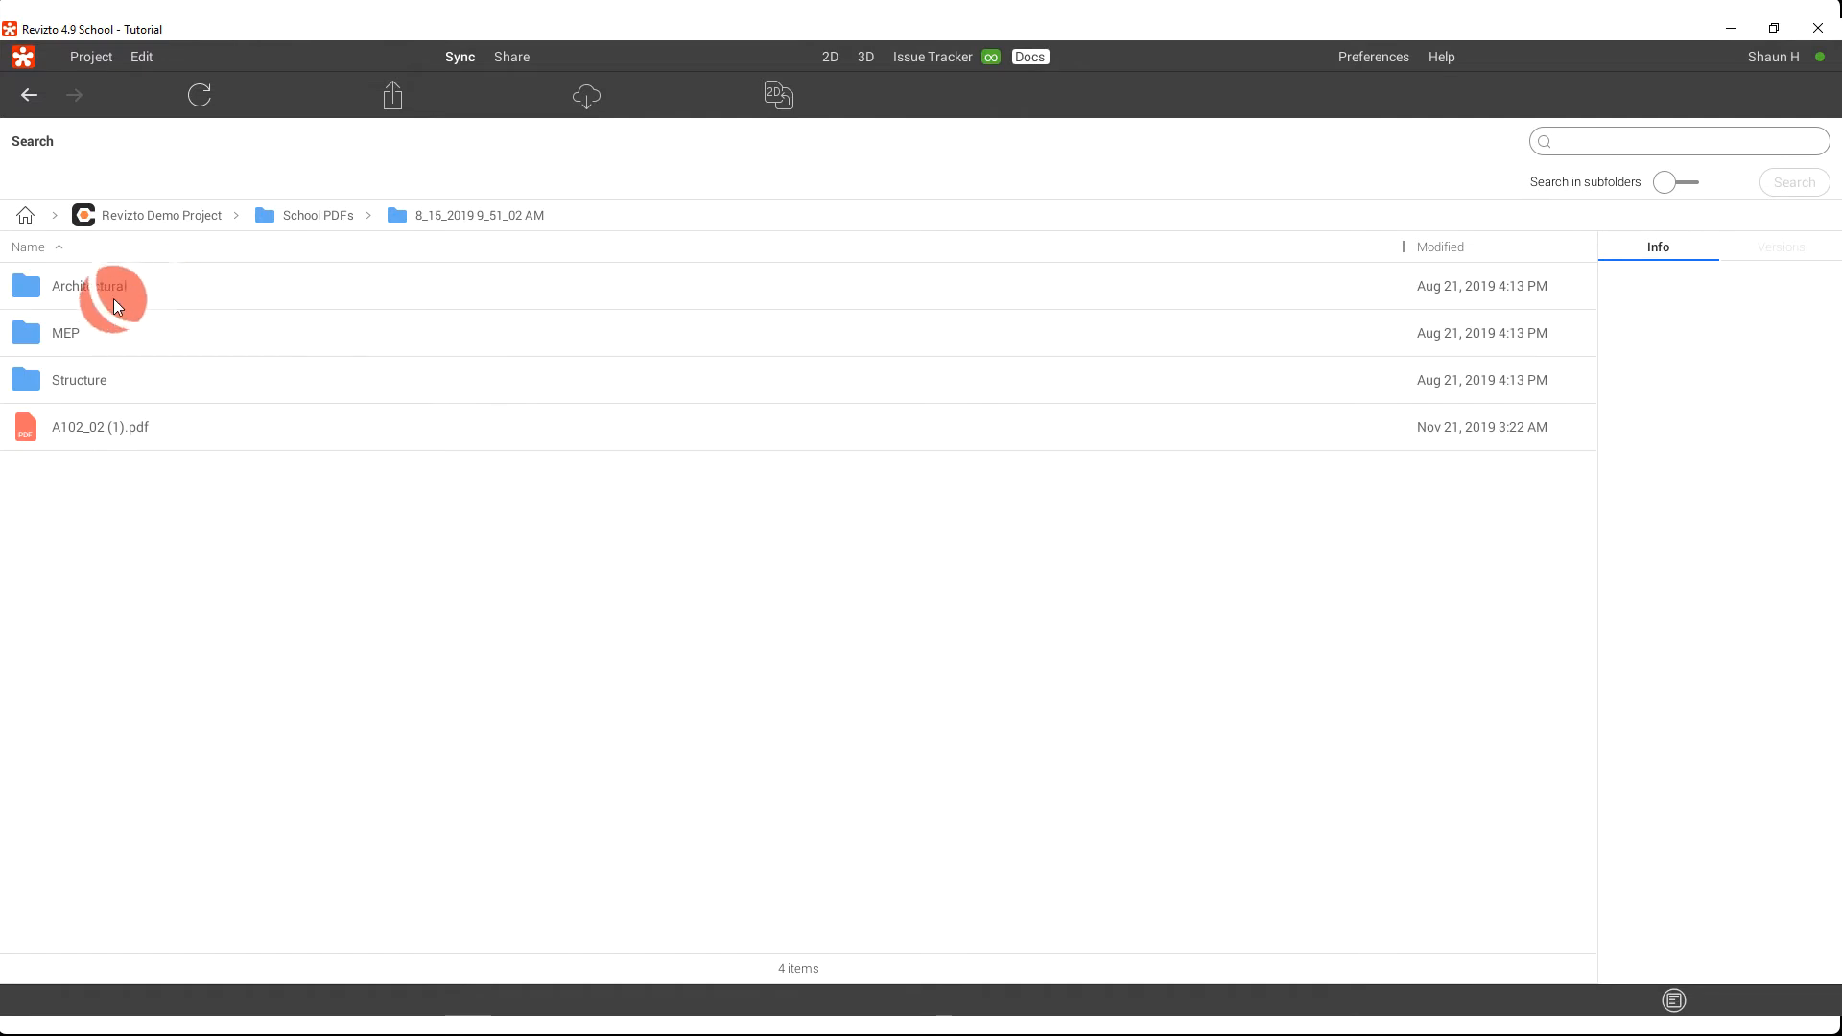
double_click(50, 337)
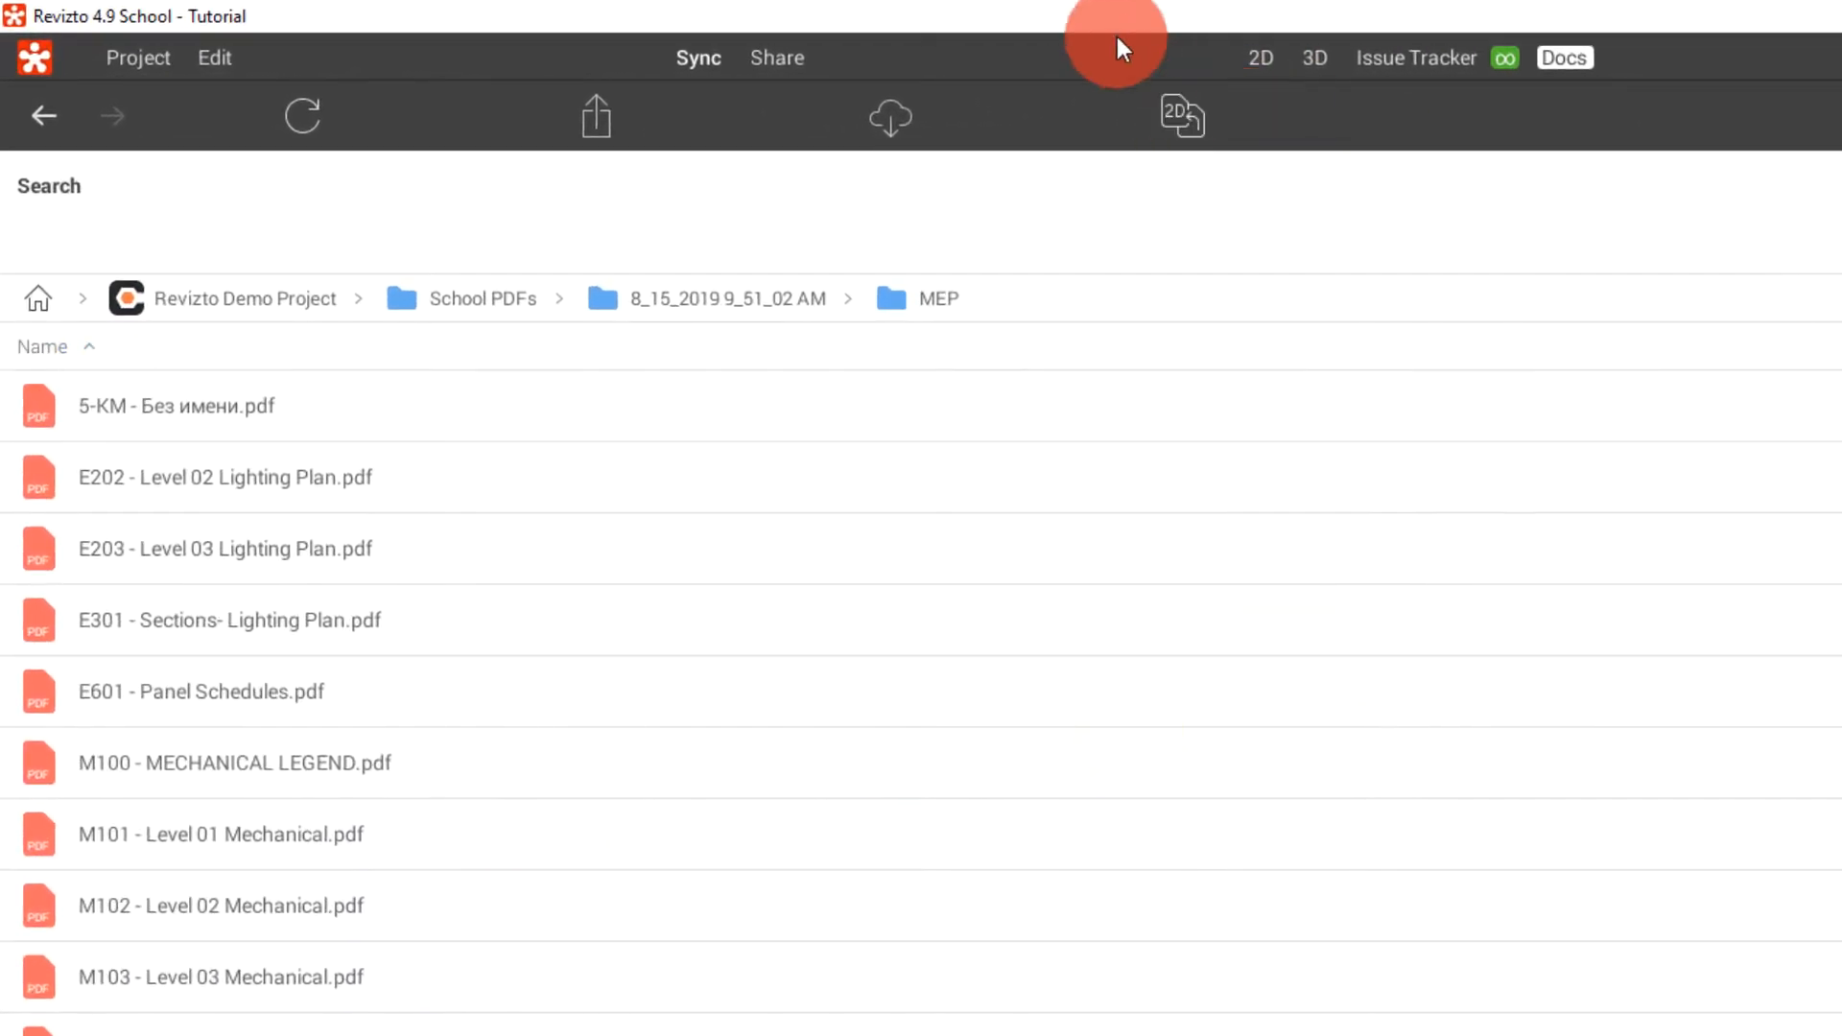
Send the E202, E203, E301, E601, M100, M101 and M102 PDFs from the MEP folder to 2D as sheets
left_click(1182, 117)
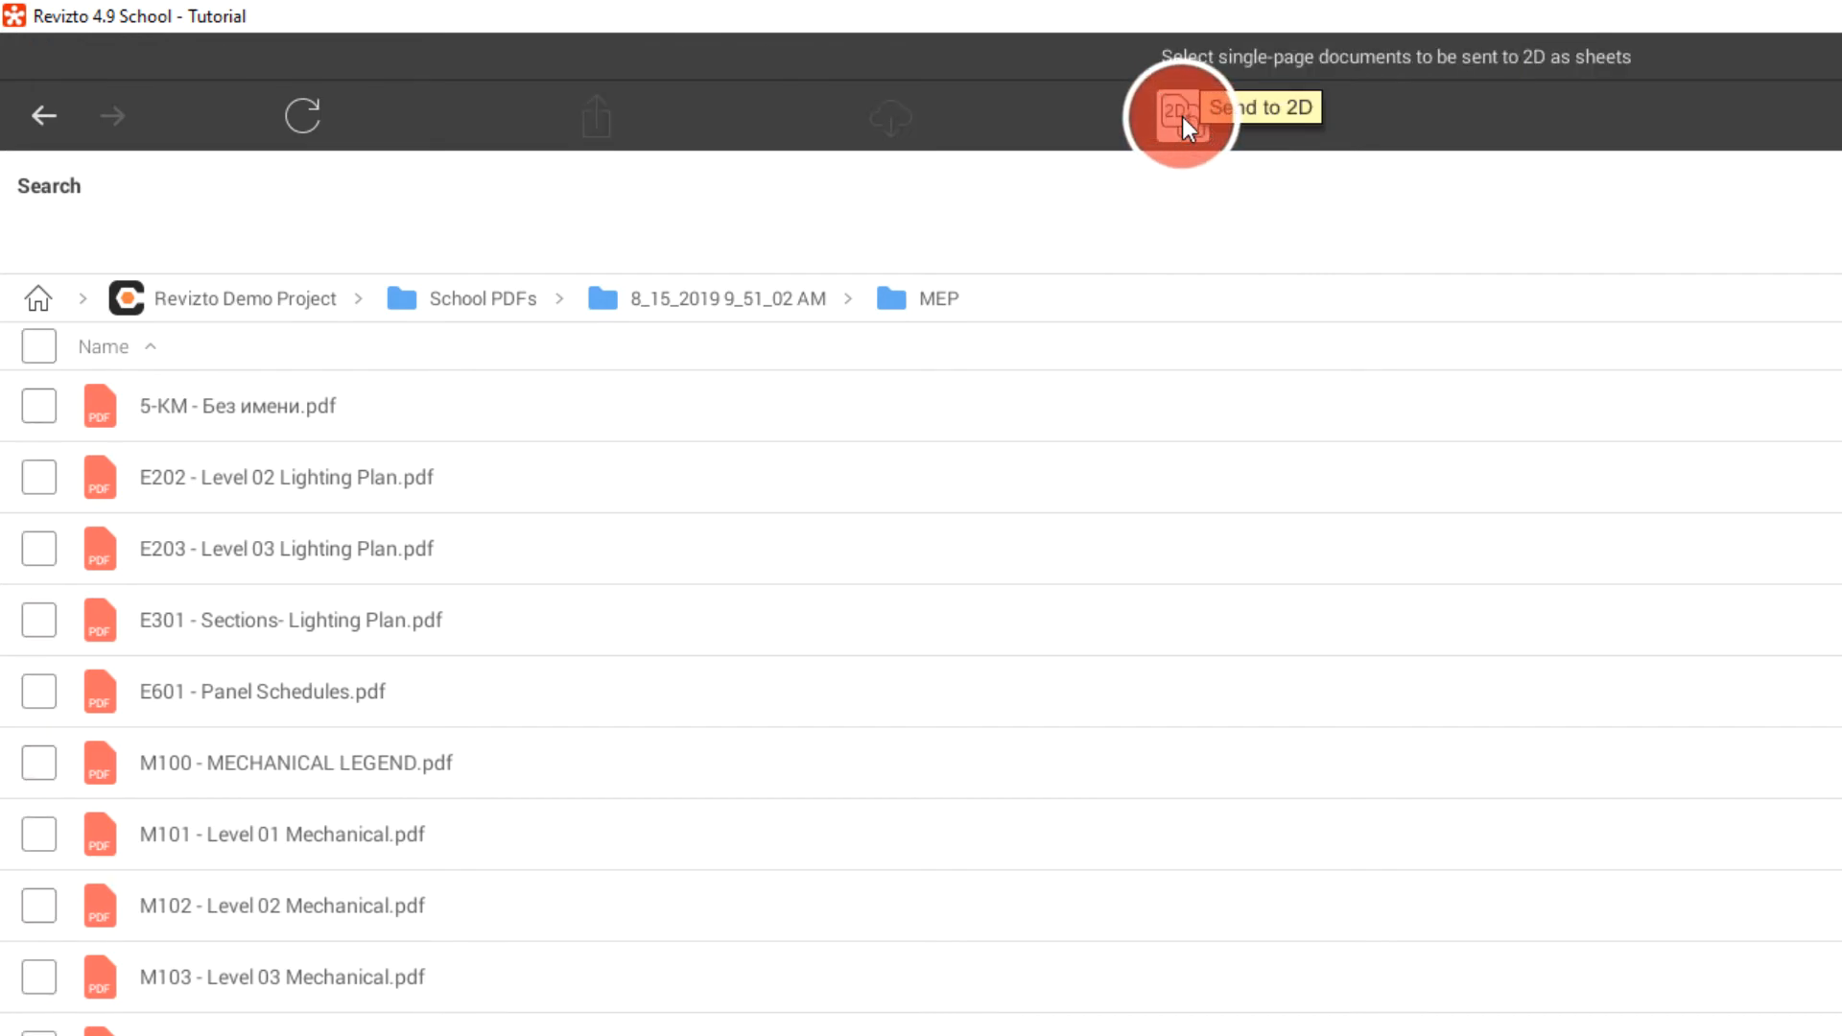
left_click(39, 477)
left_click(39, 549)
left_click(36, 625)
left_click(38, 692)
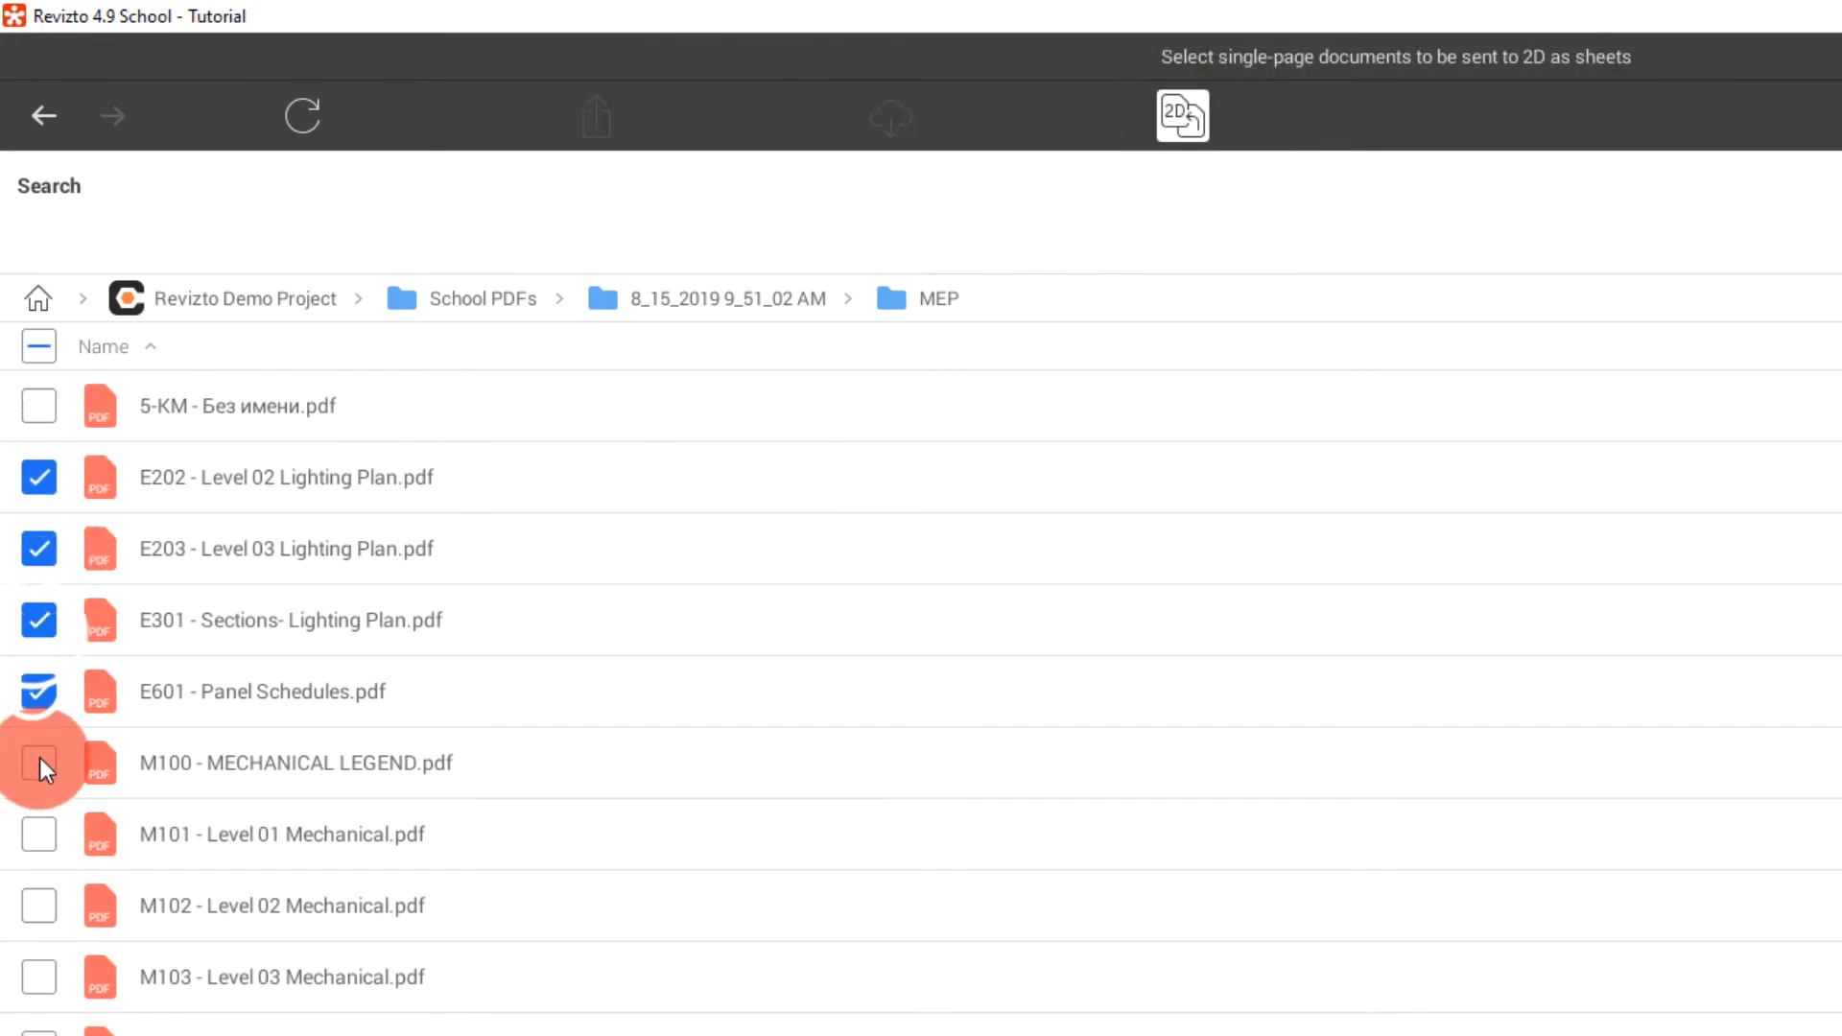
left_click(39, 763)
left_click(44, 834)
left_click(43, 902)
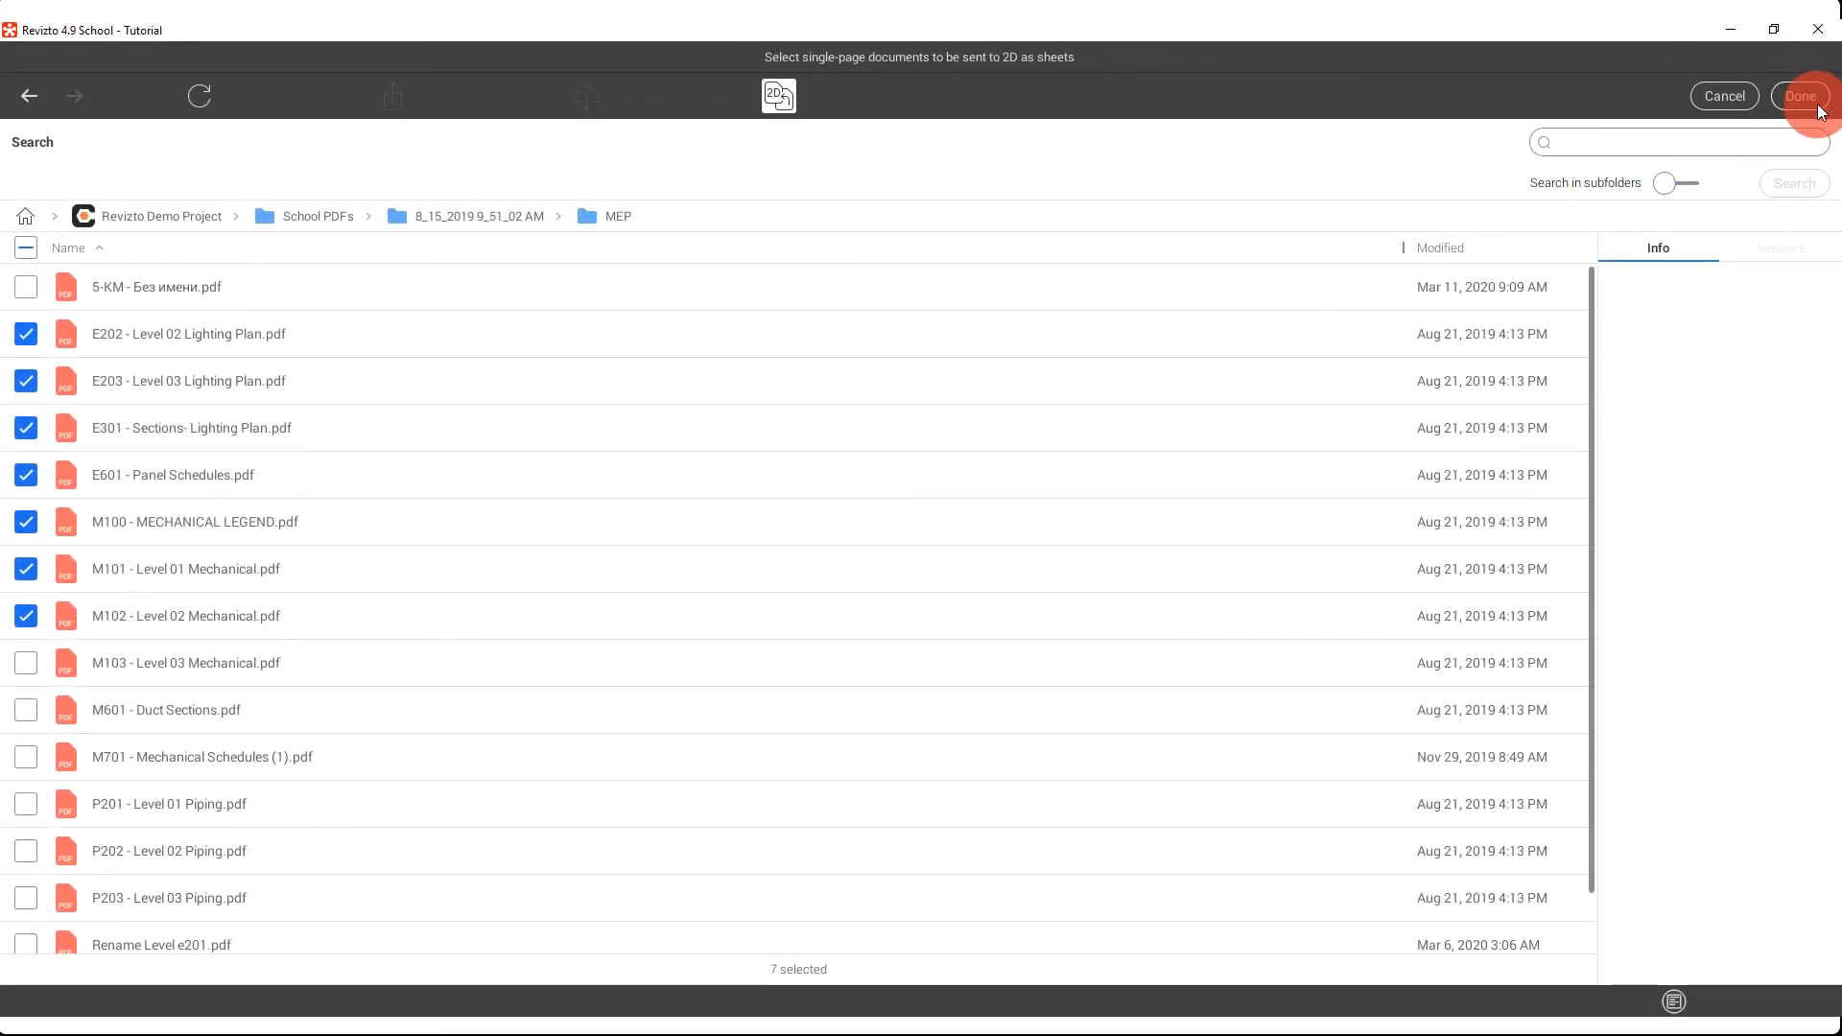
left_click(1819, 108)
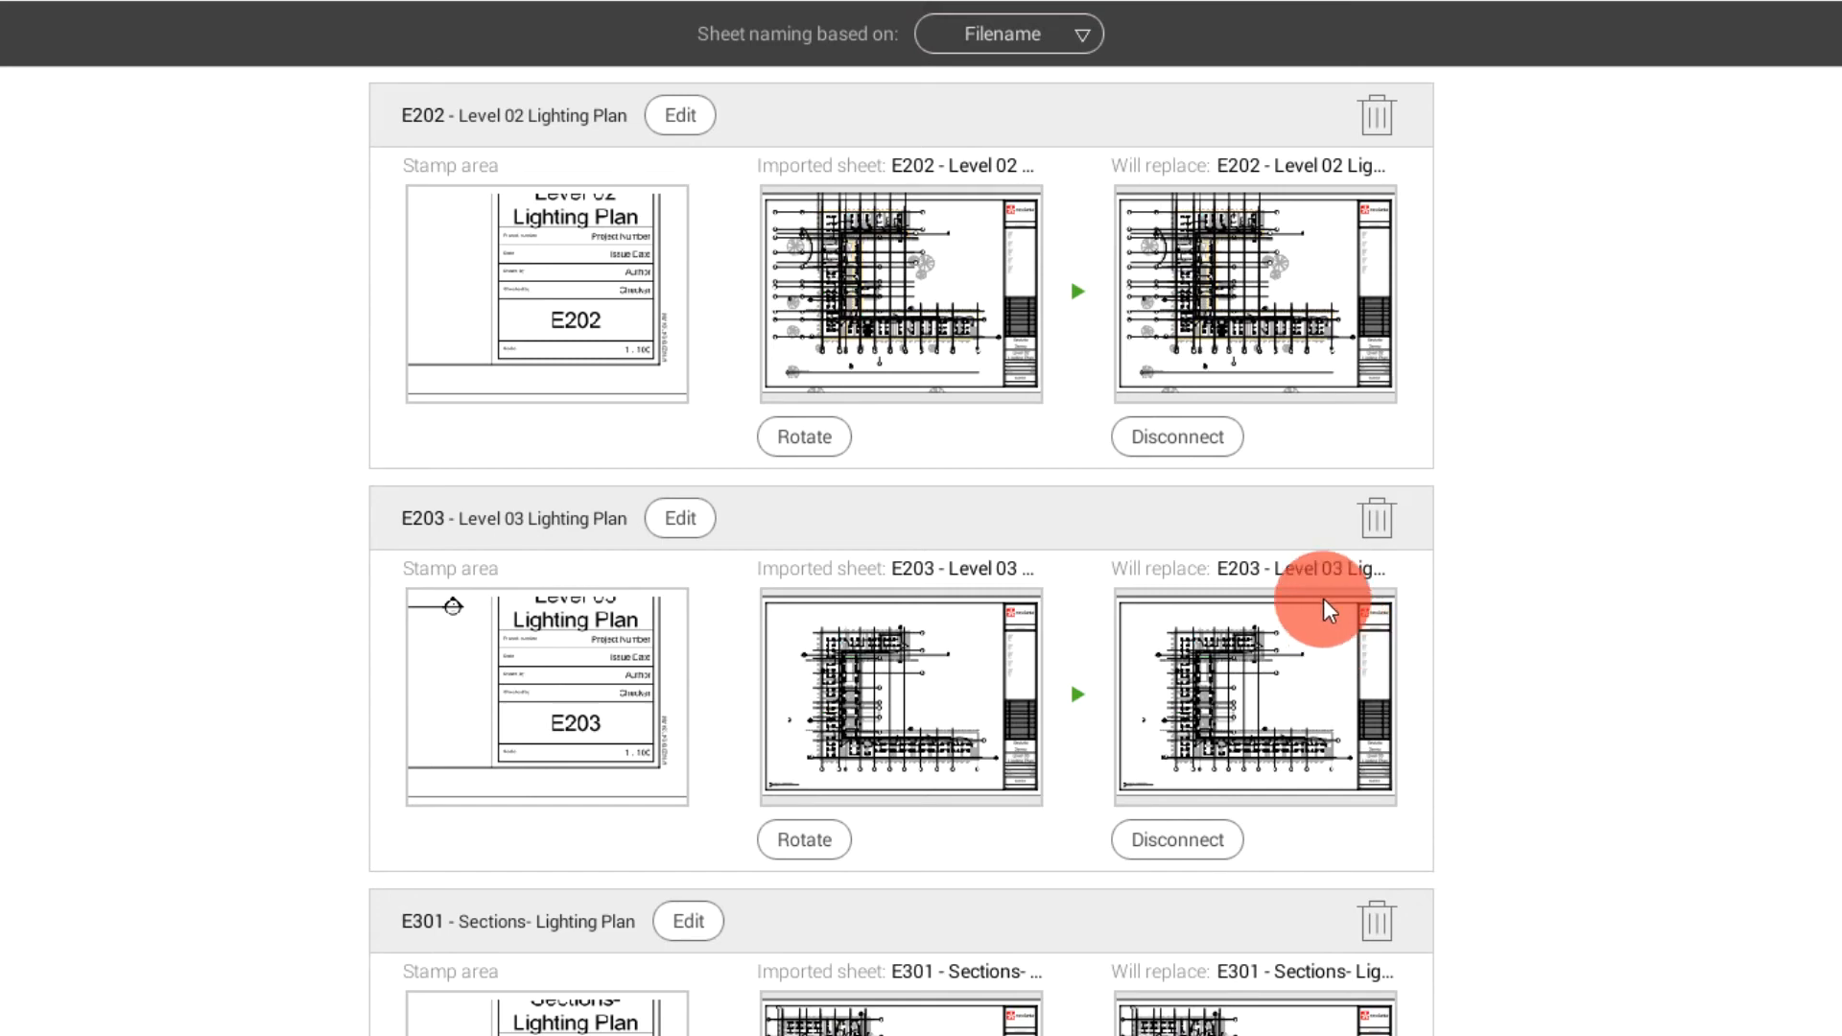
Review which existing sheets the imported MEP sheets will replace, and finalize the import with filename-based naming
scroll(1267, 704, "down", 2)
scroll(1267, 707, "down", 10)
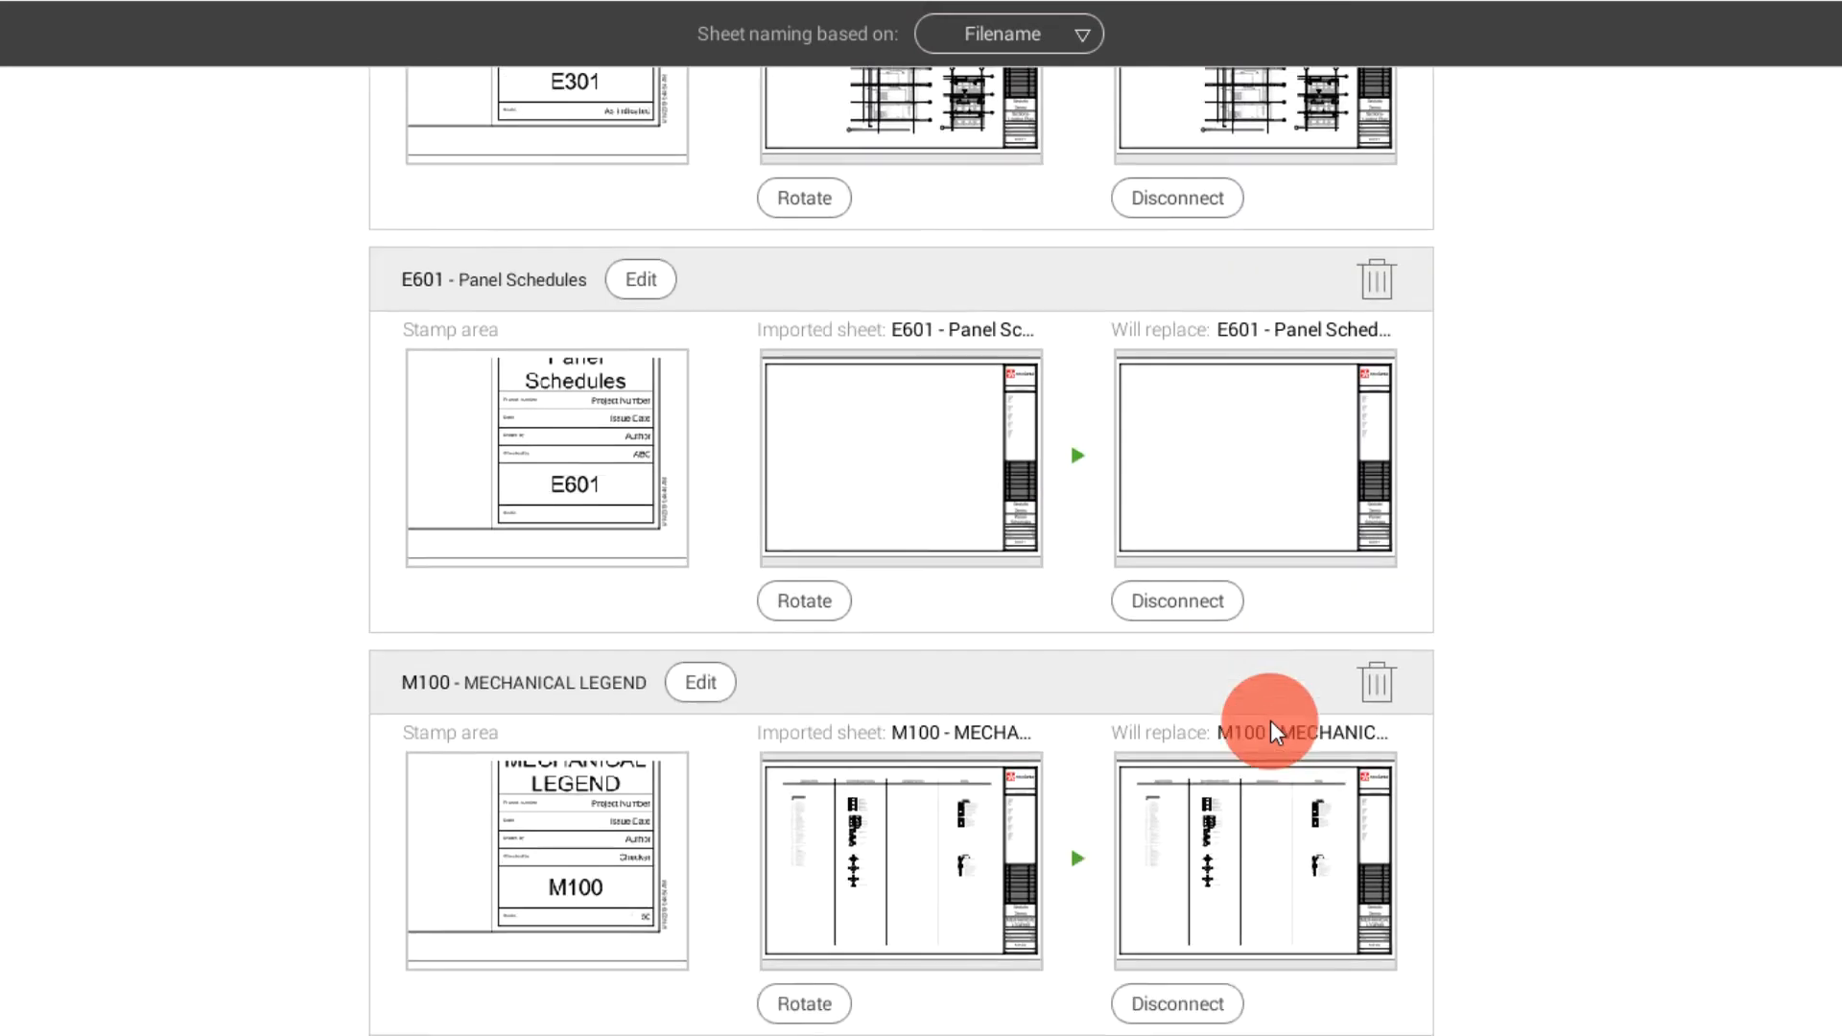
scroll(1272, 721, "up", 12)
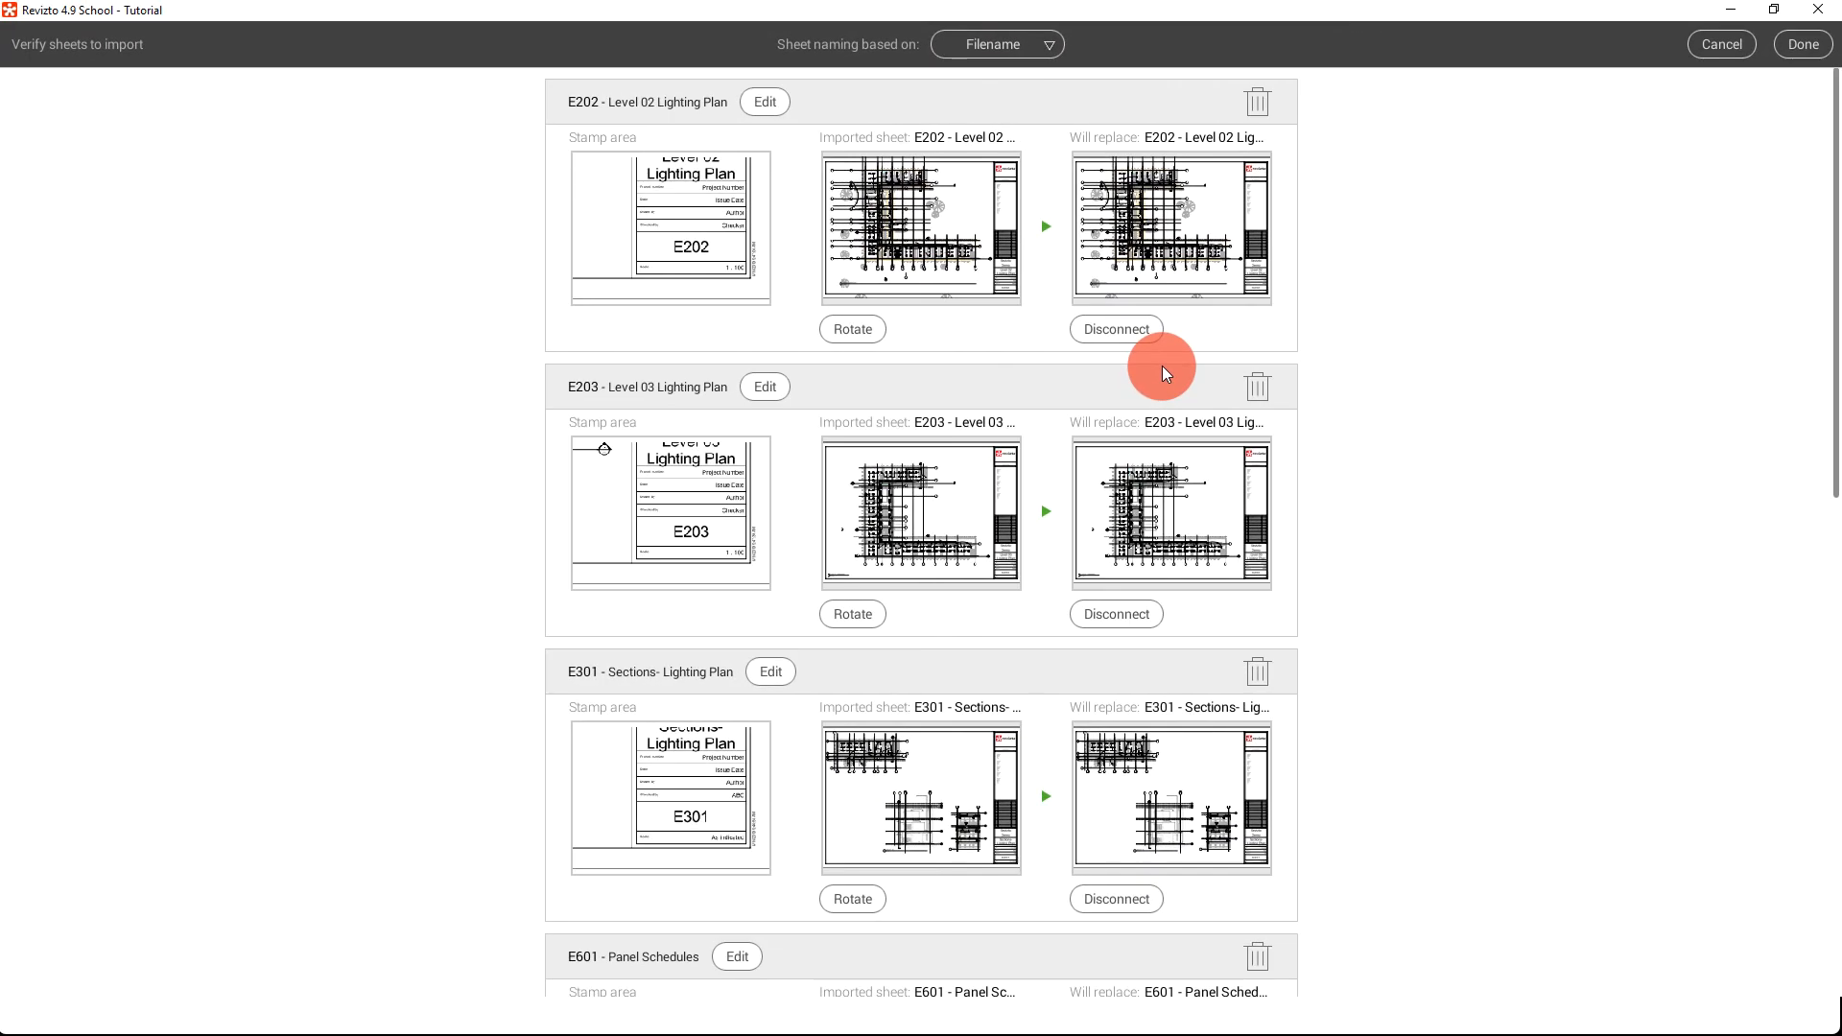
left_click(1798, 48)
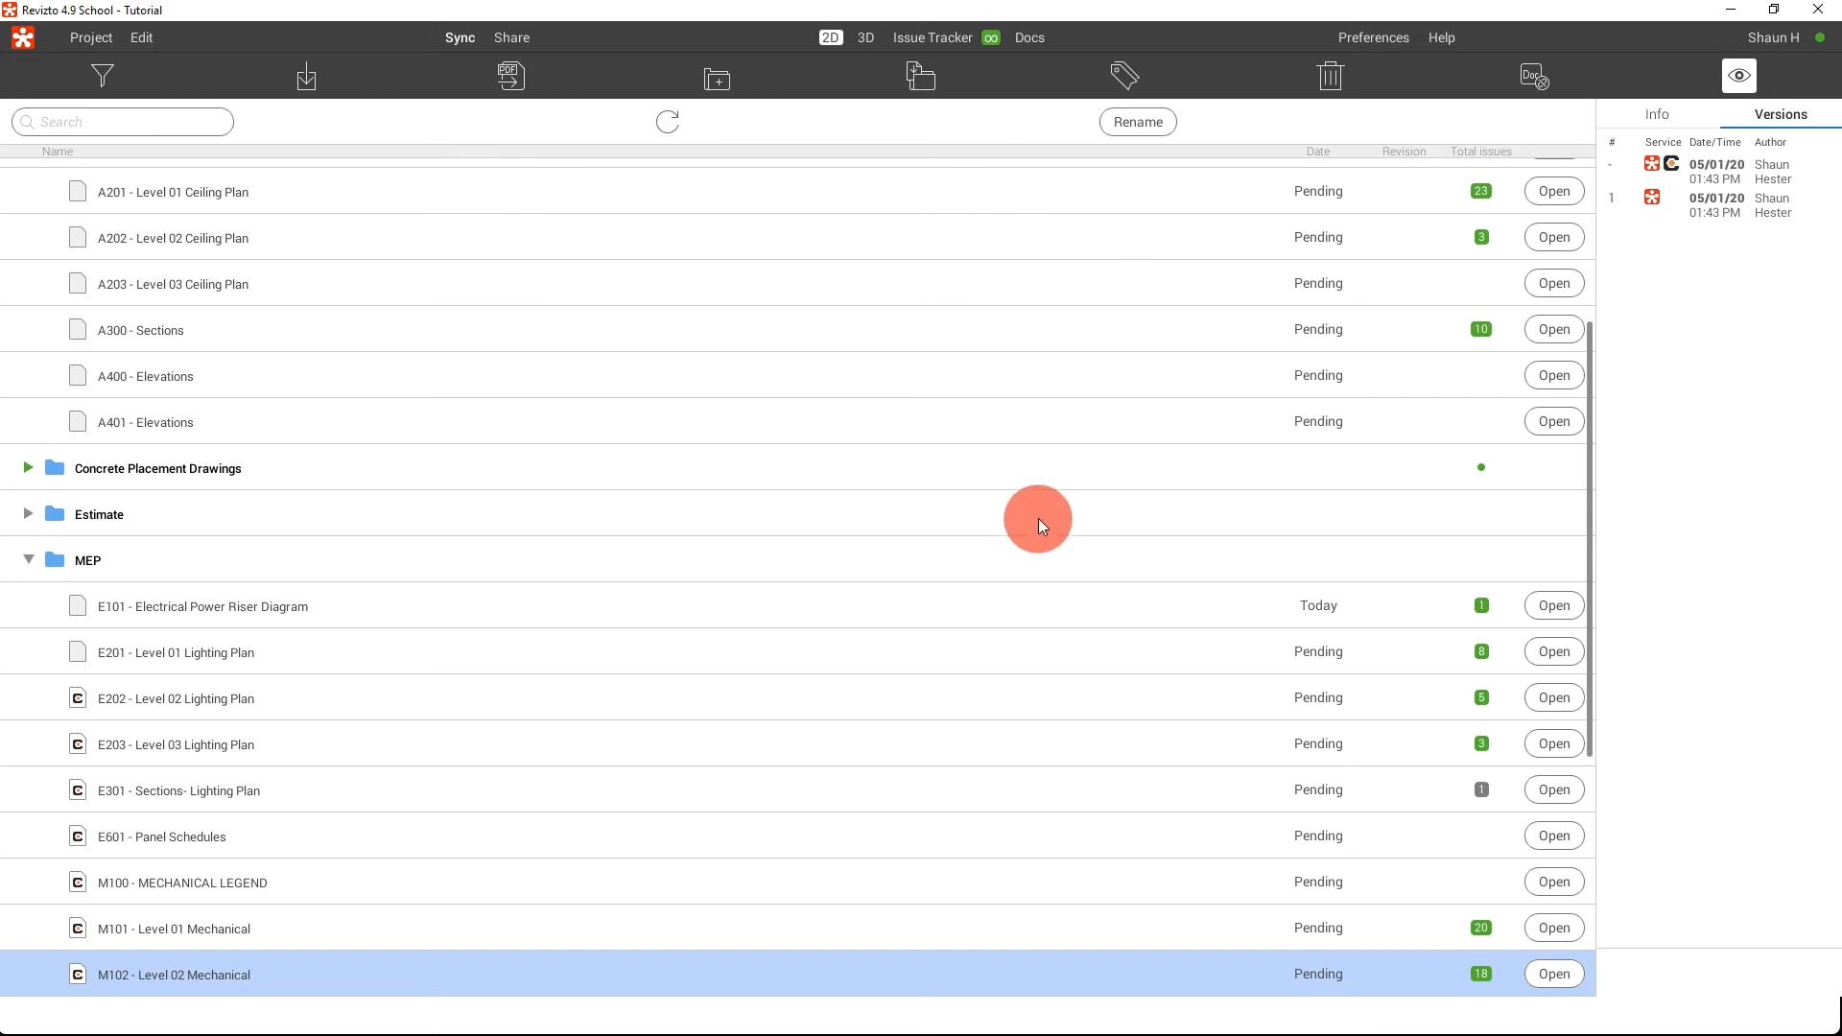
Compare the version histories of the E201 - Level 01 and E202 - Level 02 Lighting Plan sheets, and check E202's sheet information
scroll(558, 645, "down", 3)
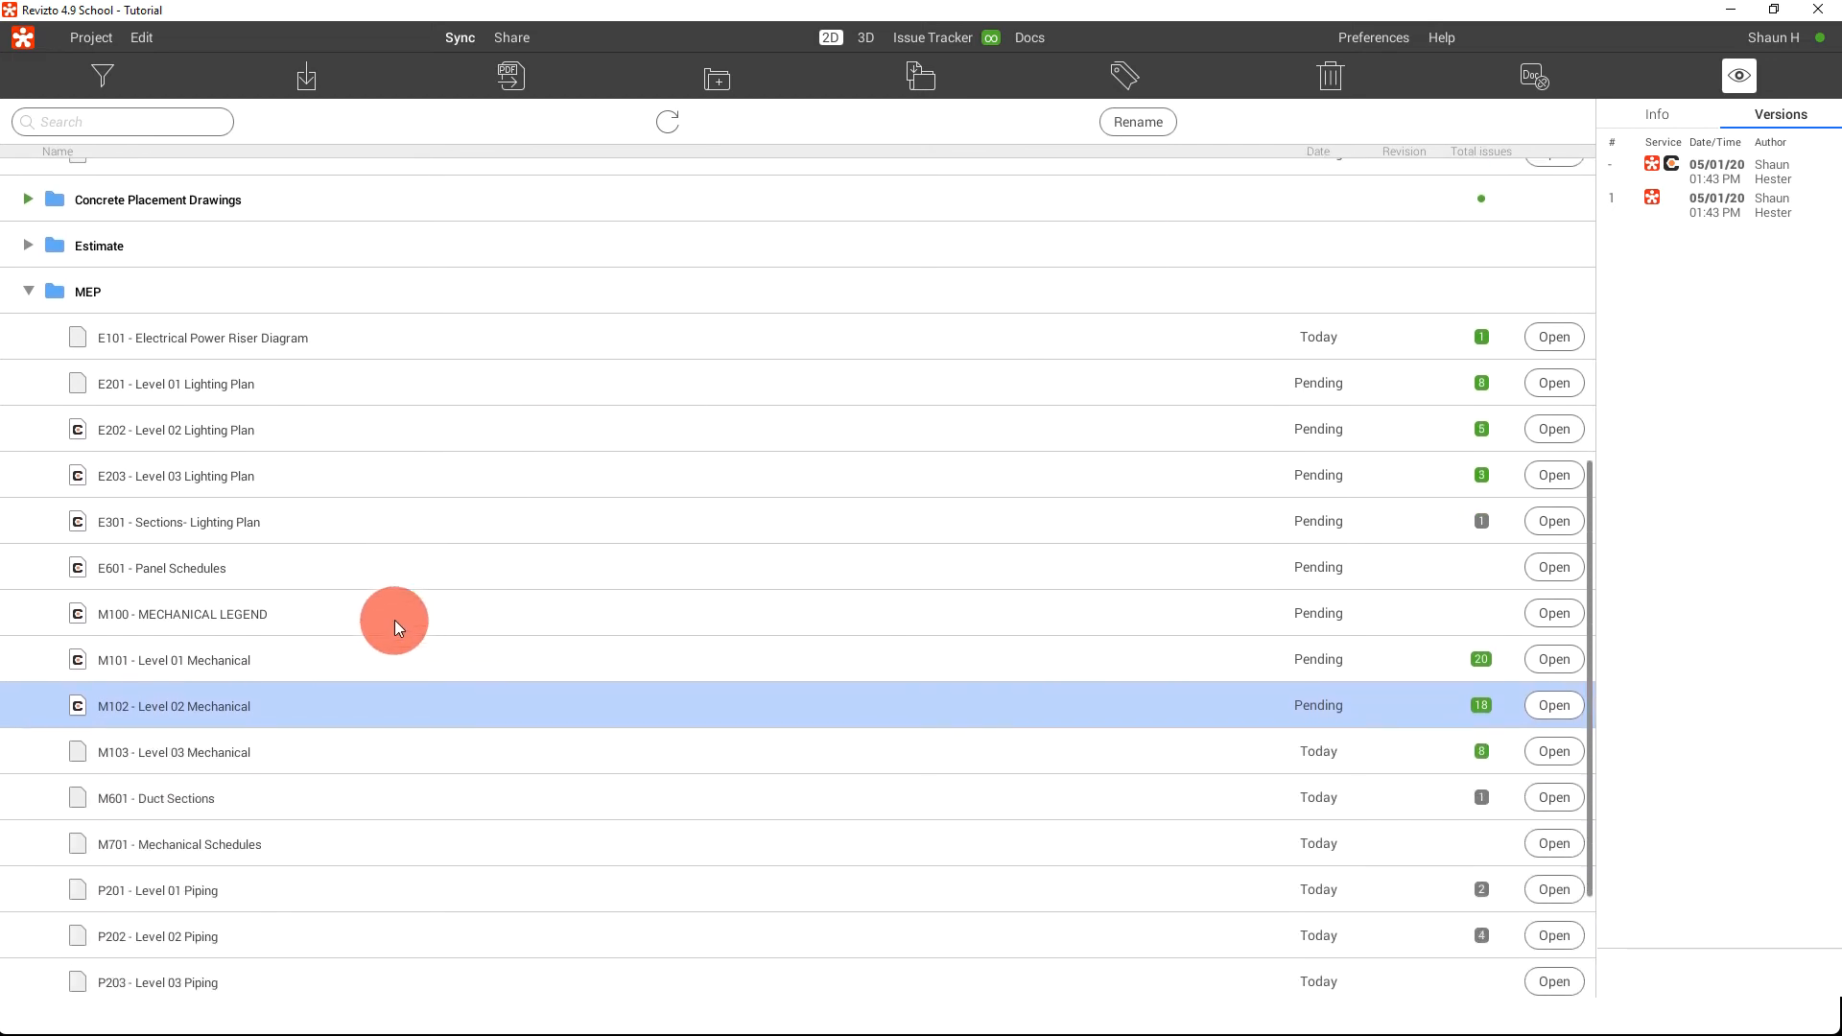
left_click(173, 446)
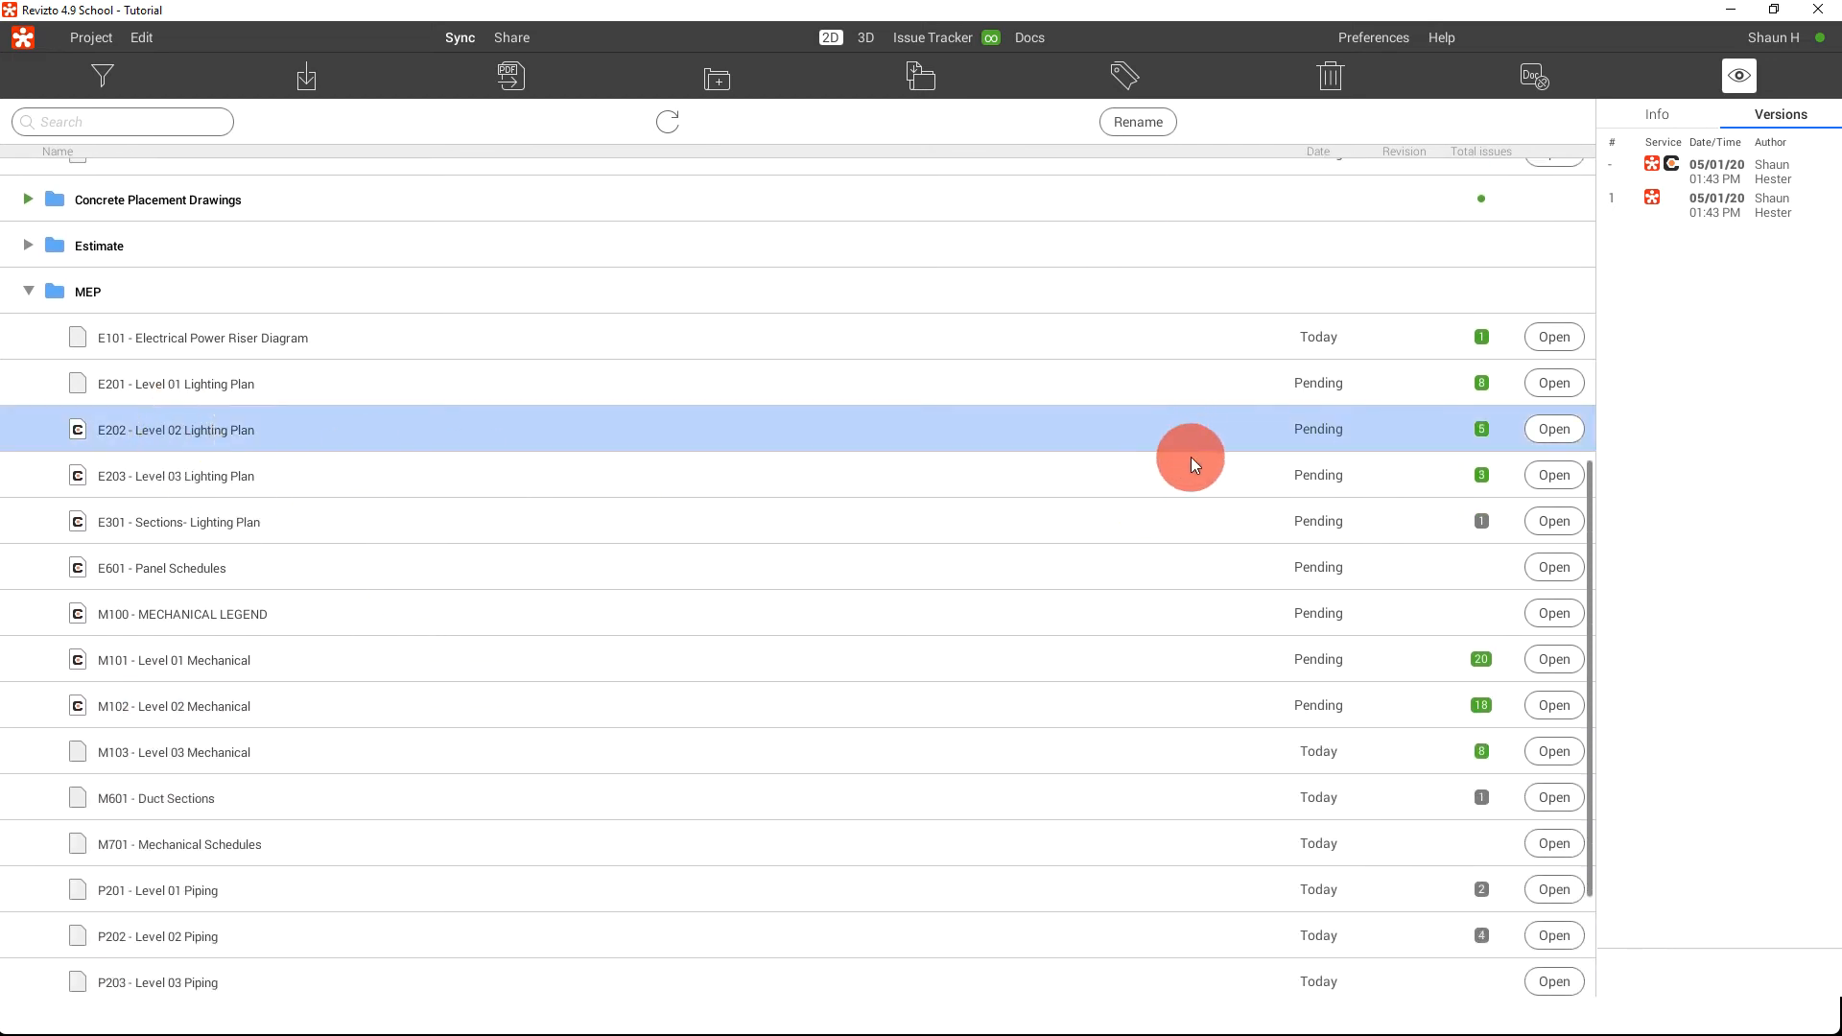
left_click(1252, 388)
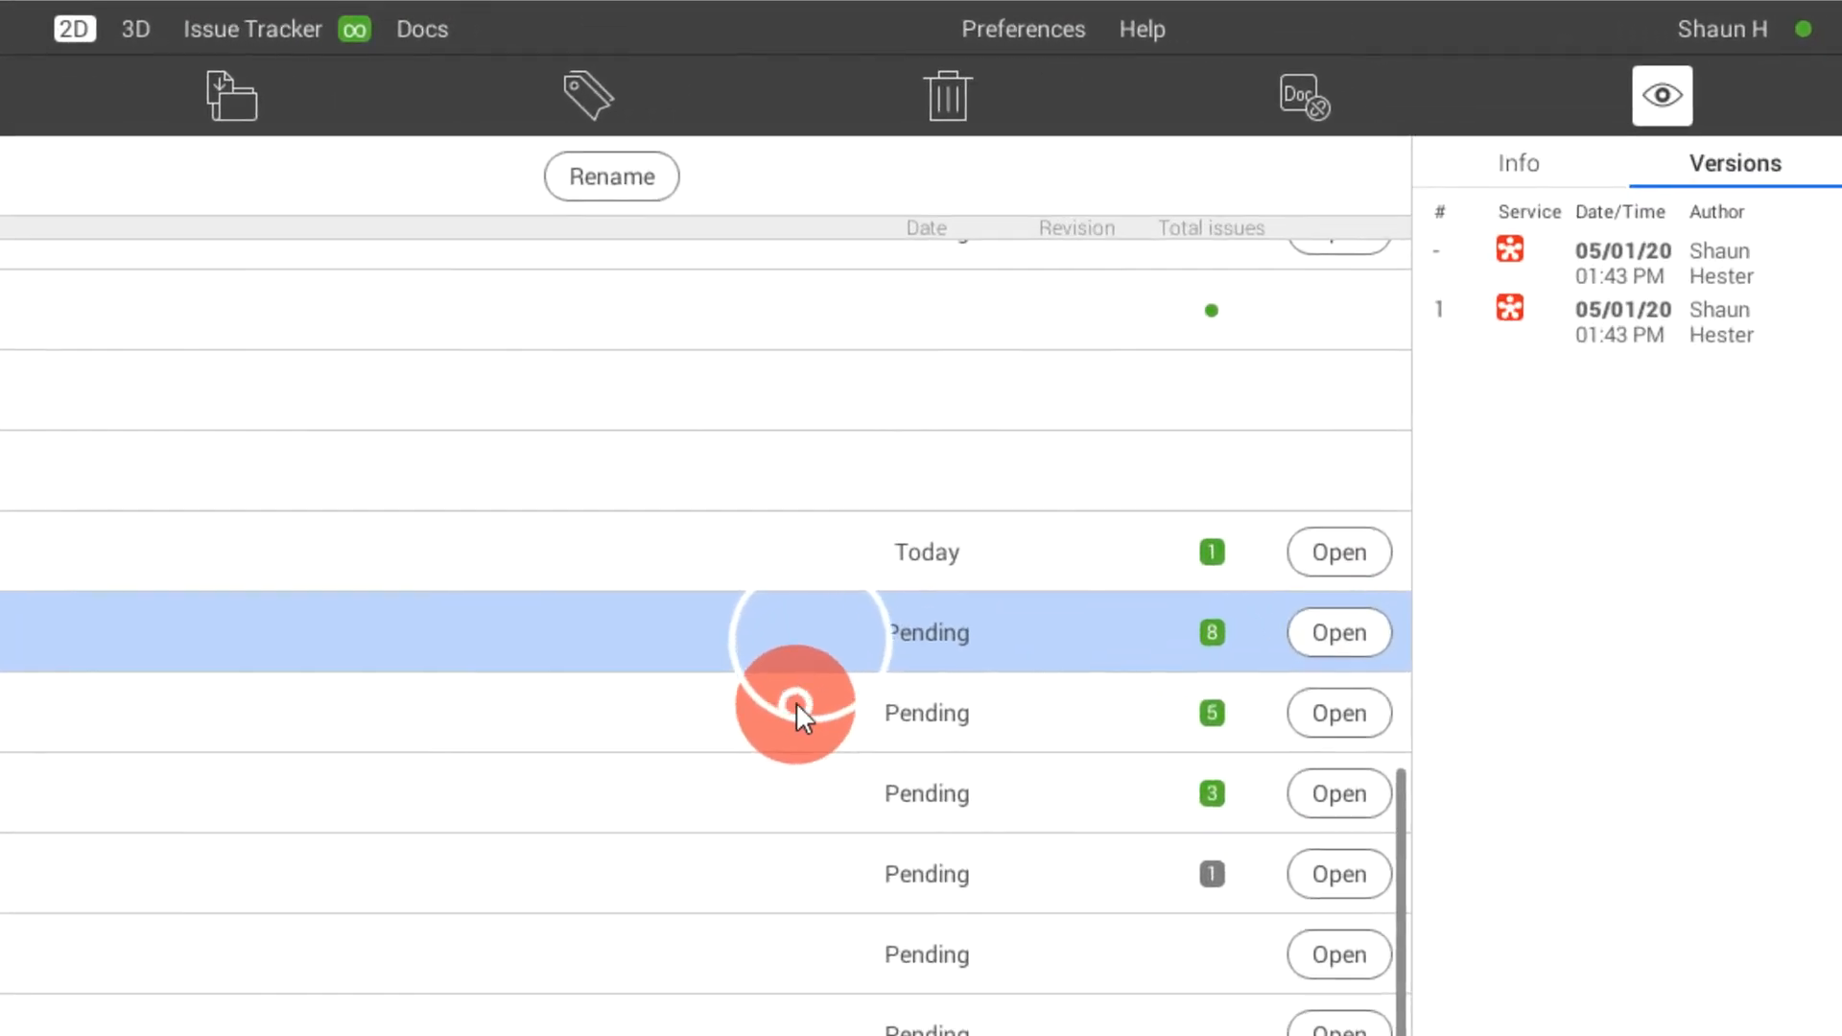
left_click(1243, 424)
left_click(783, 641)
left_click(783, 710)
left_click(764, 648)
left_click(775, 732)
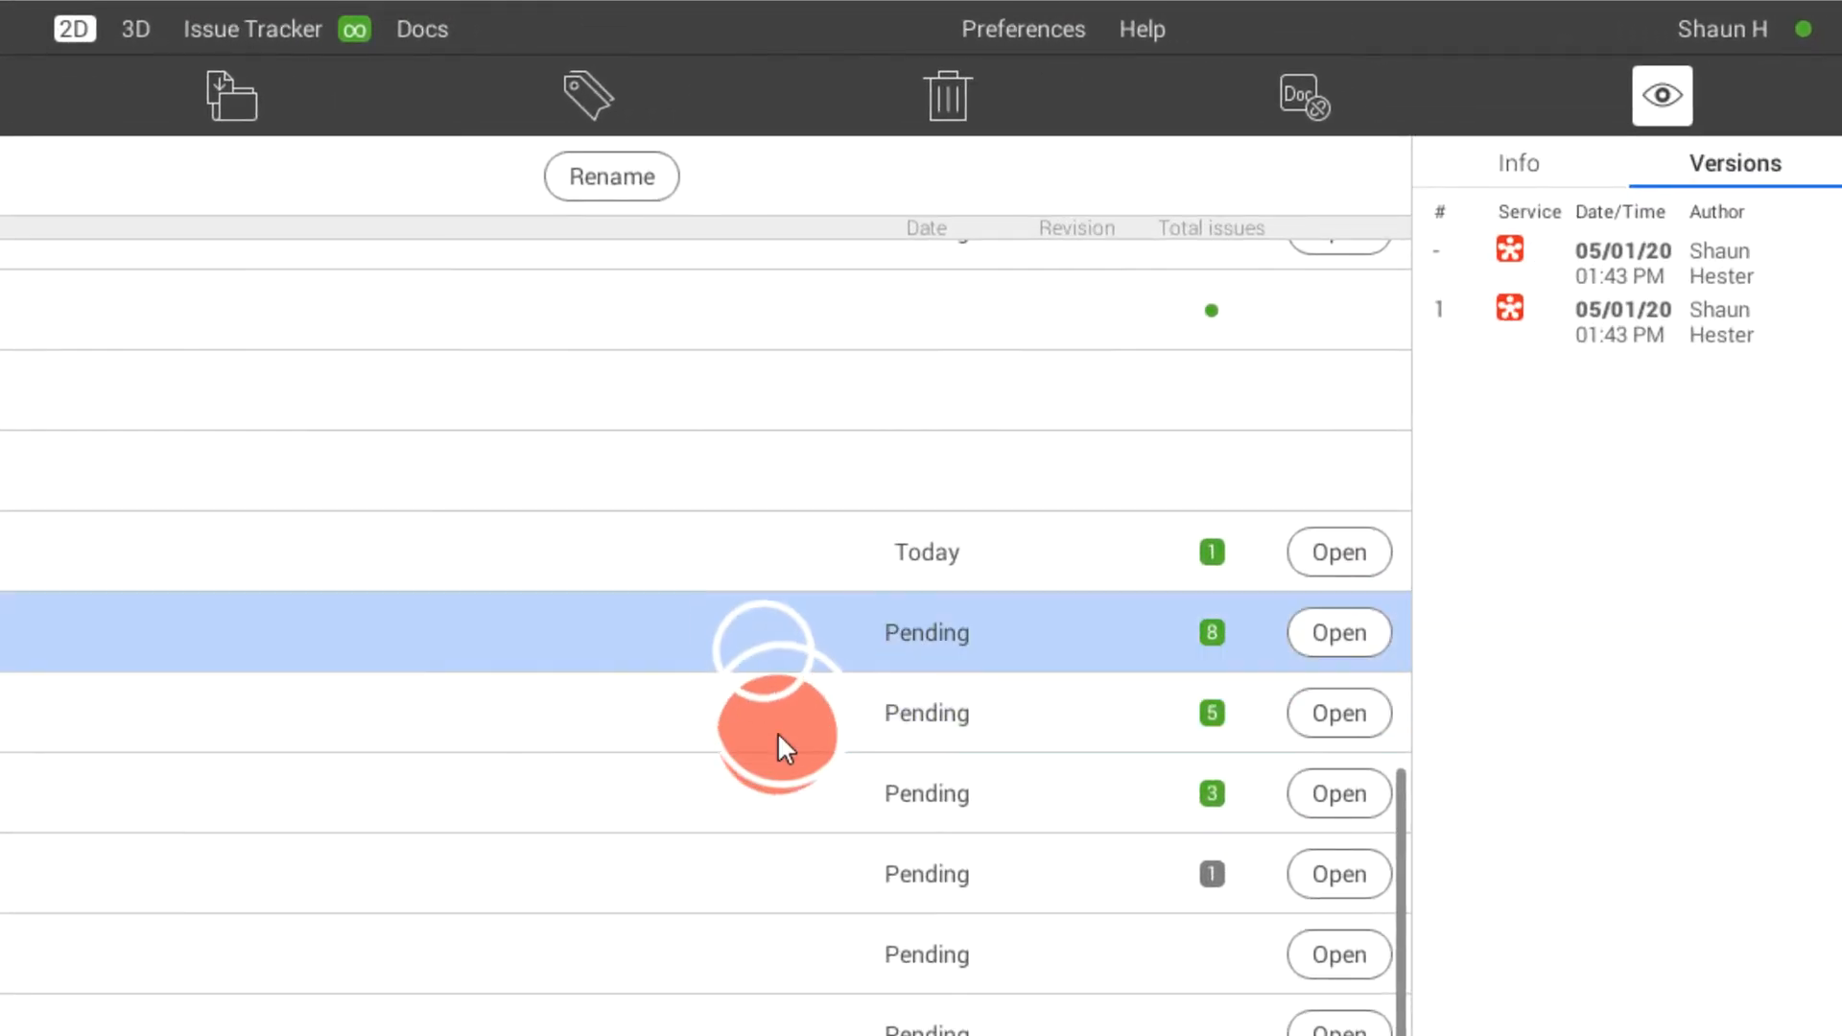
left_click(806, 735)
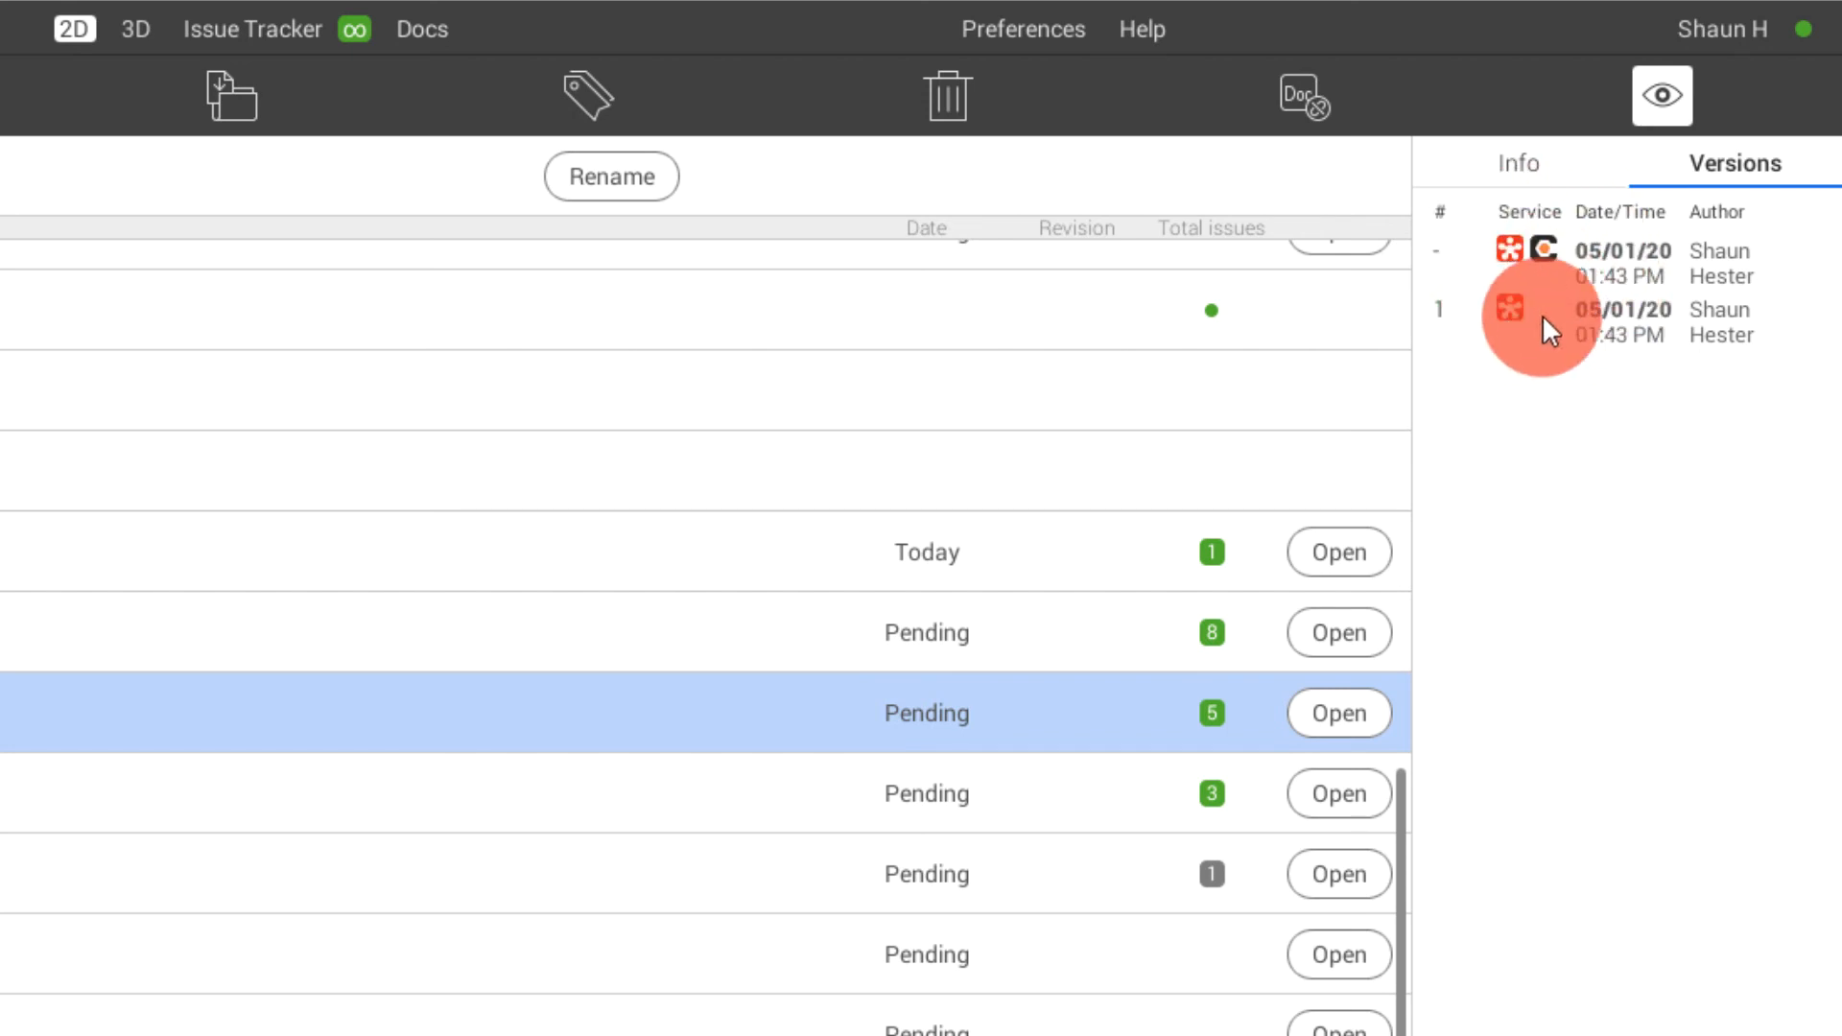
left_click(1553, 158)
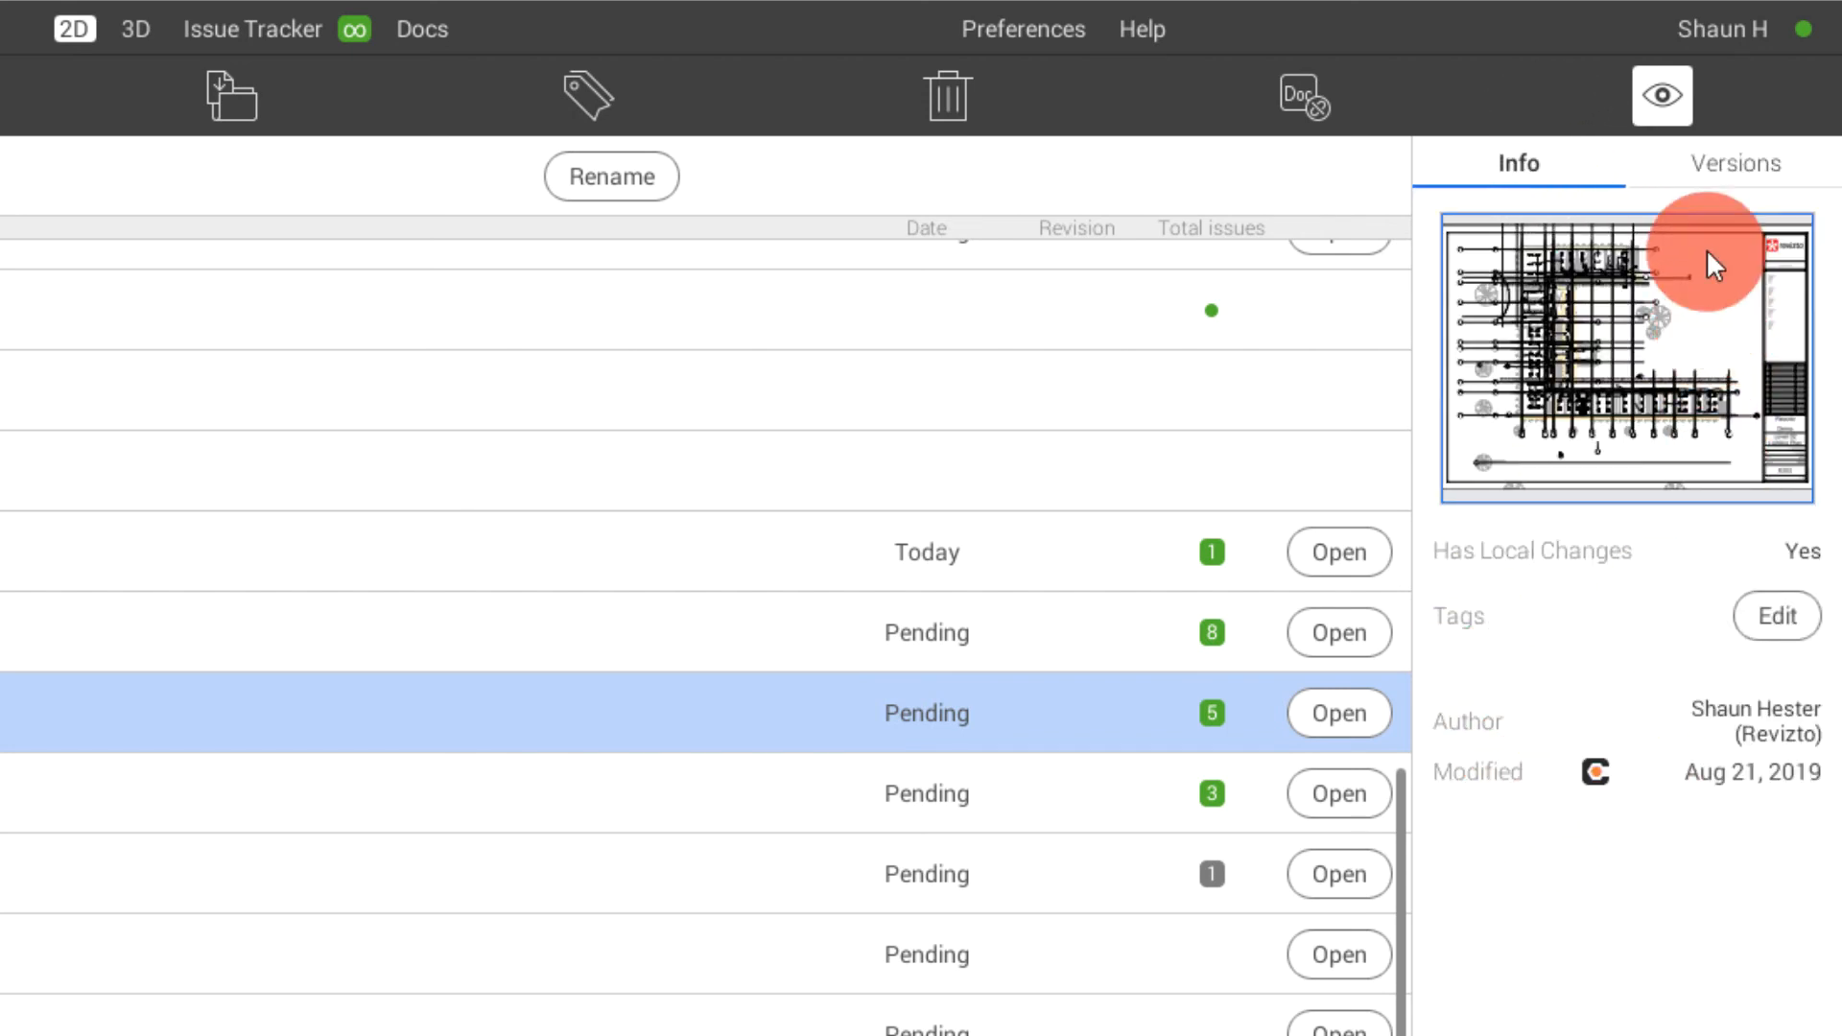
left_click(1729, 180)
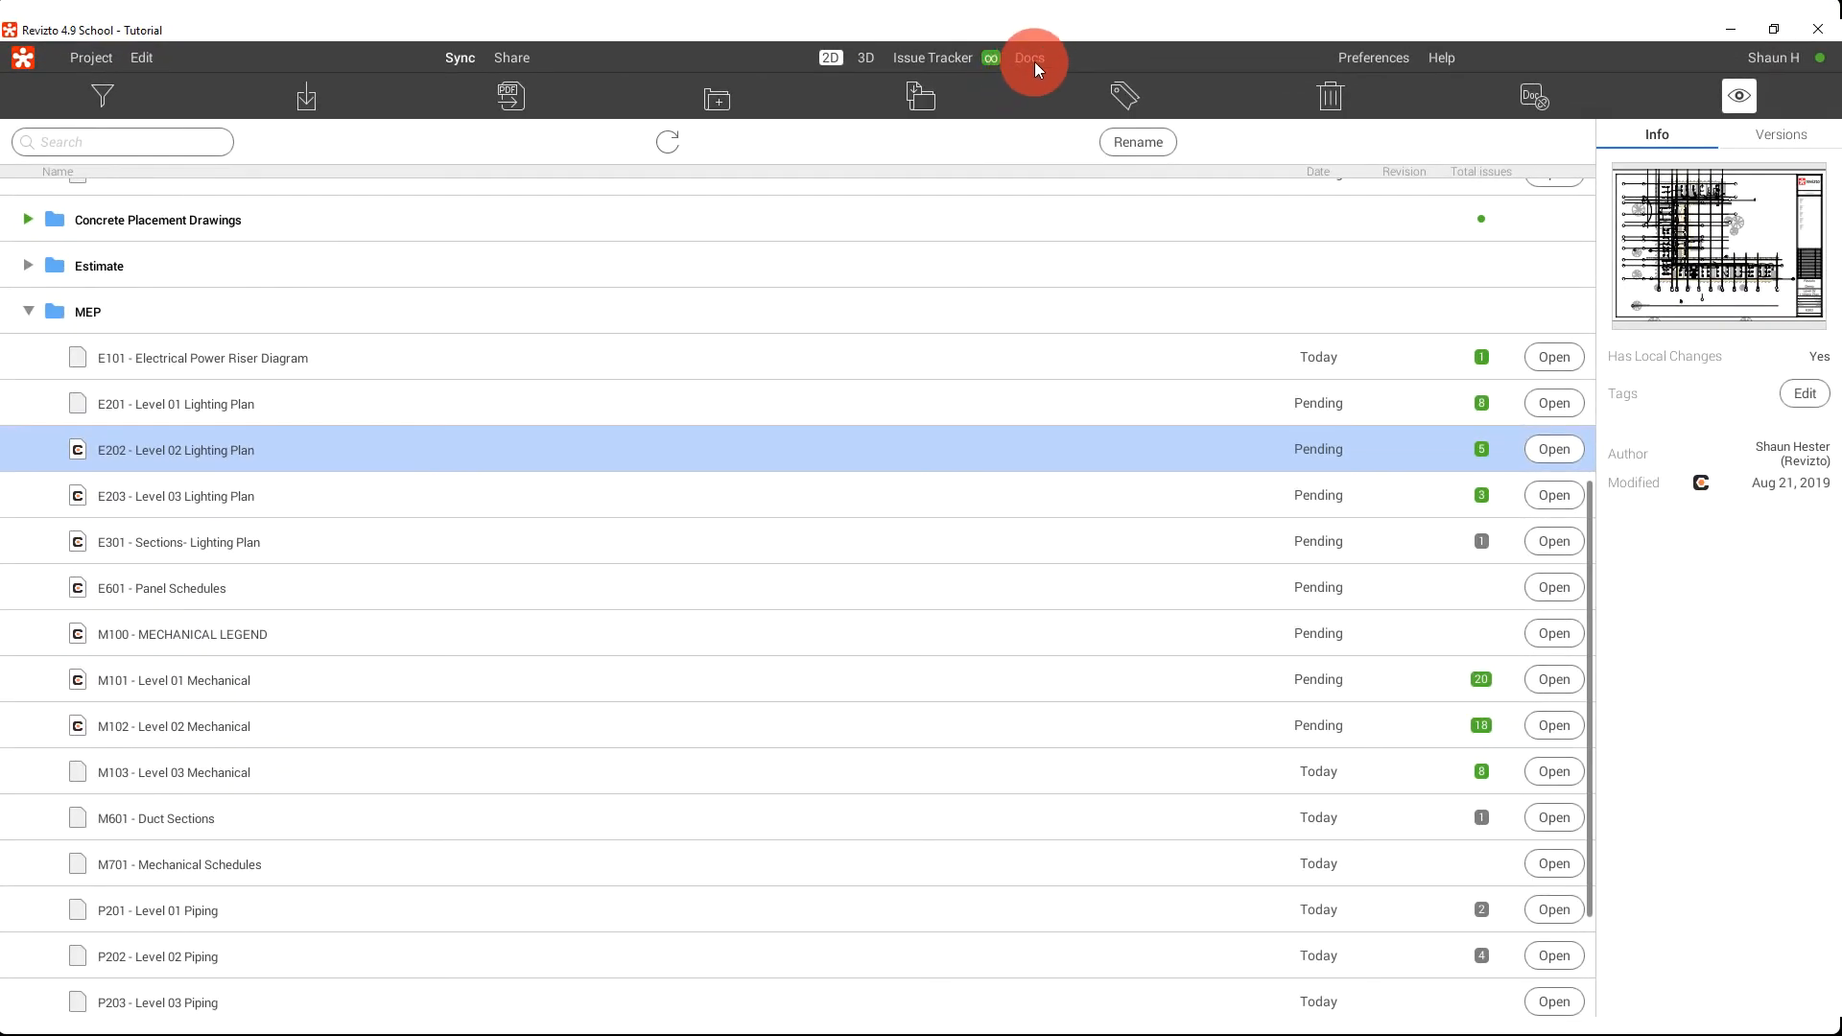
Open the sheet linked to E202 - Level 02 Lighting Plan.pdf from the connected documents, and return to the sheet list
left_click(1029, 58)
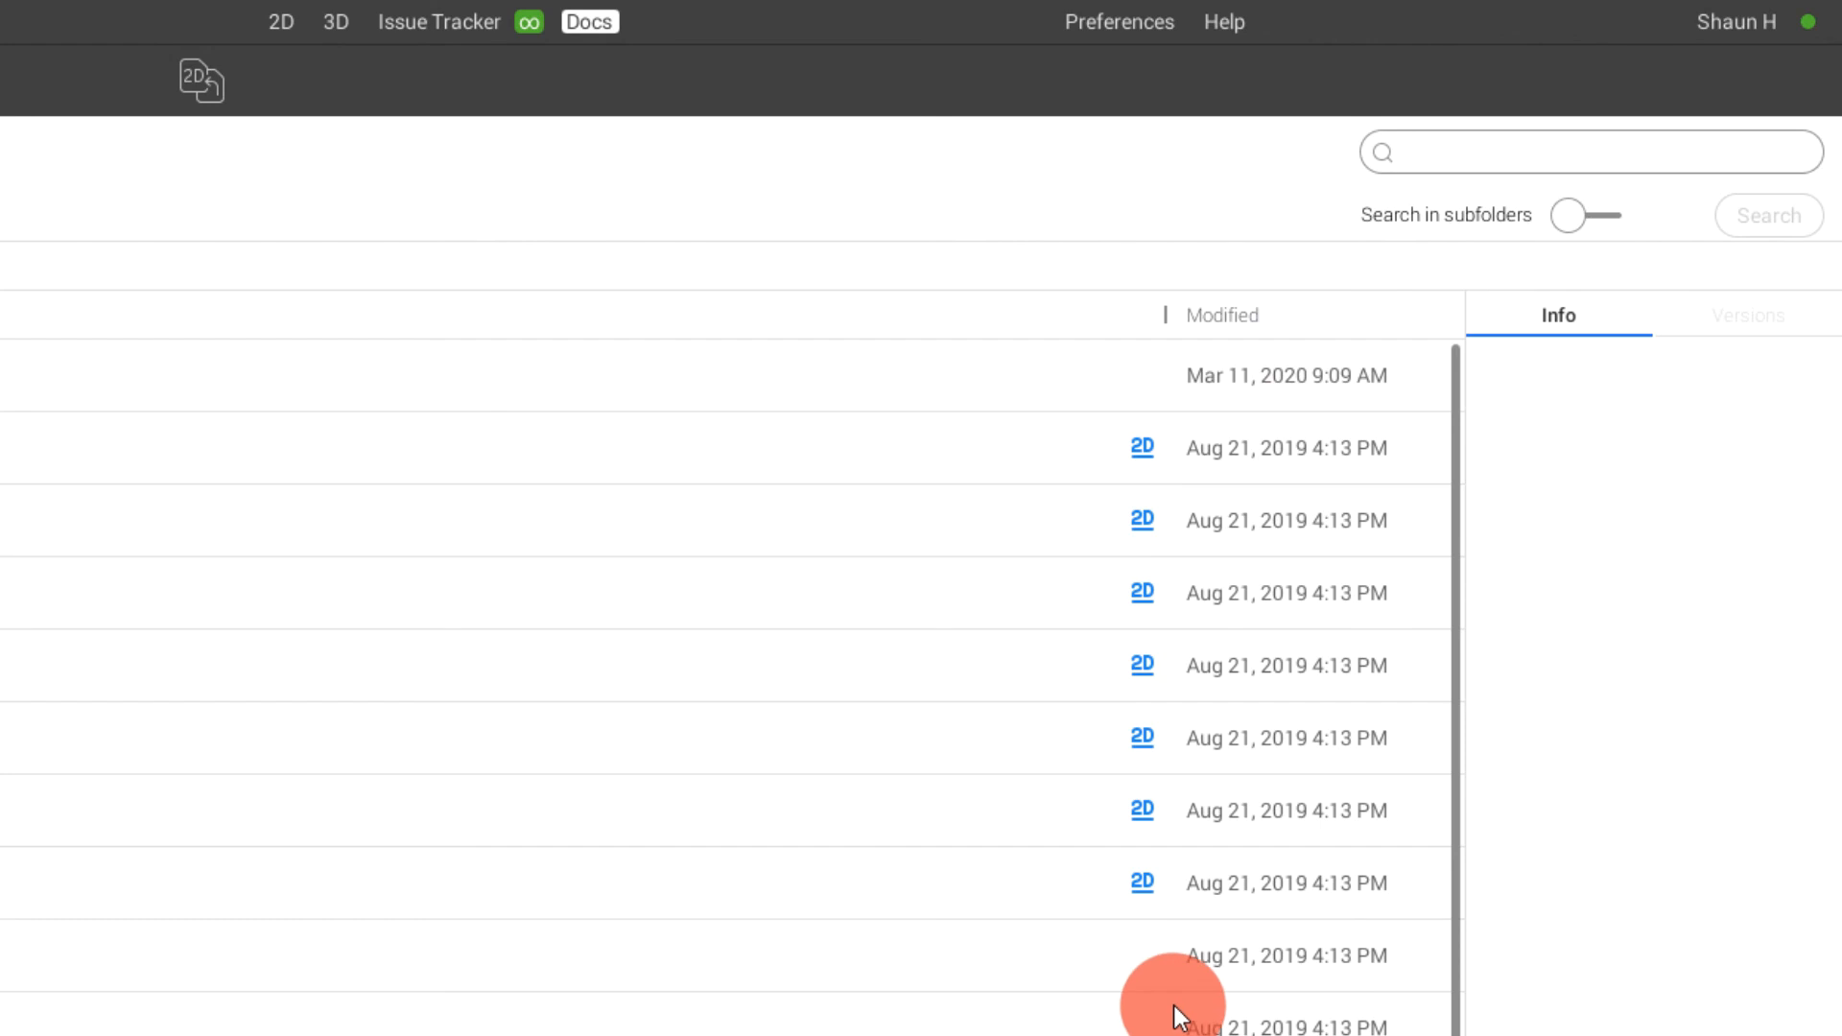
left_click(1142, 450)
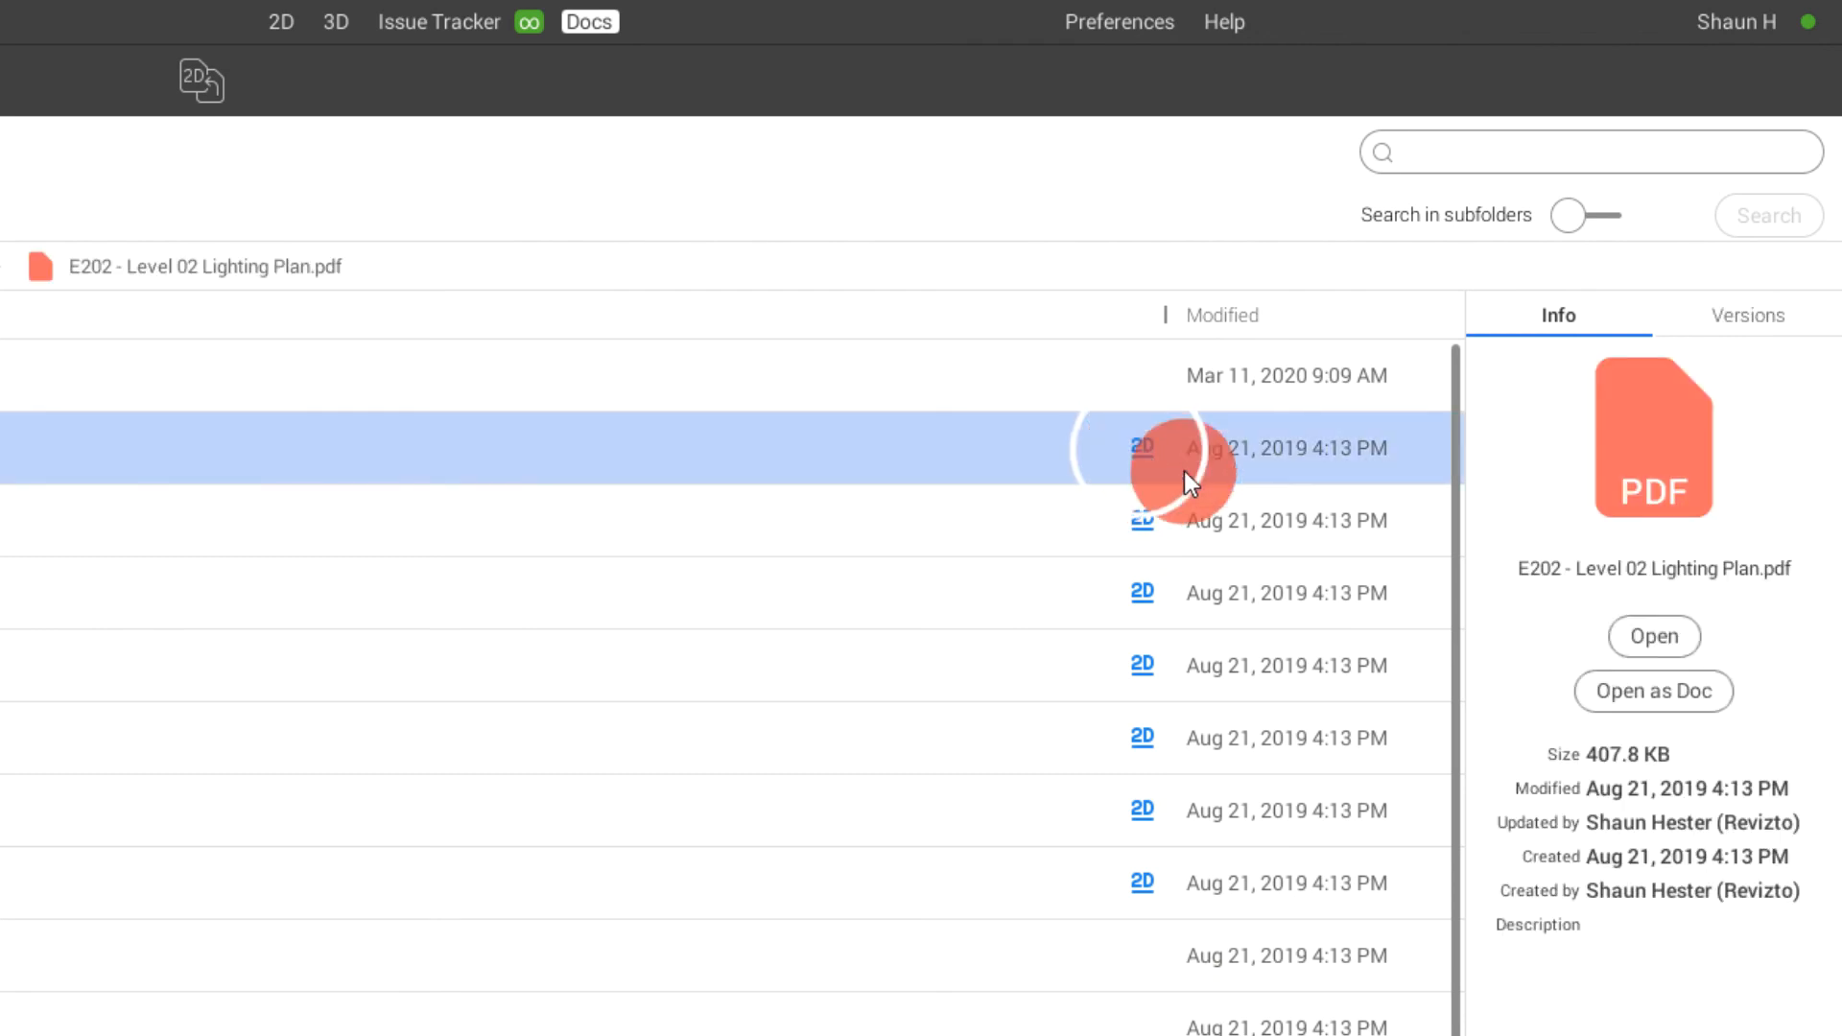
left_click(1651, 636)
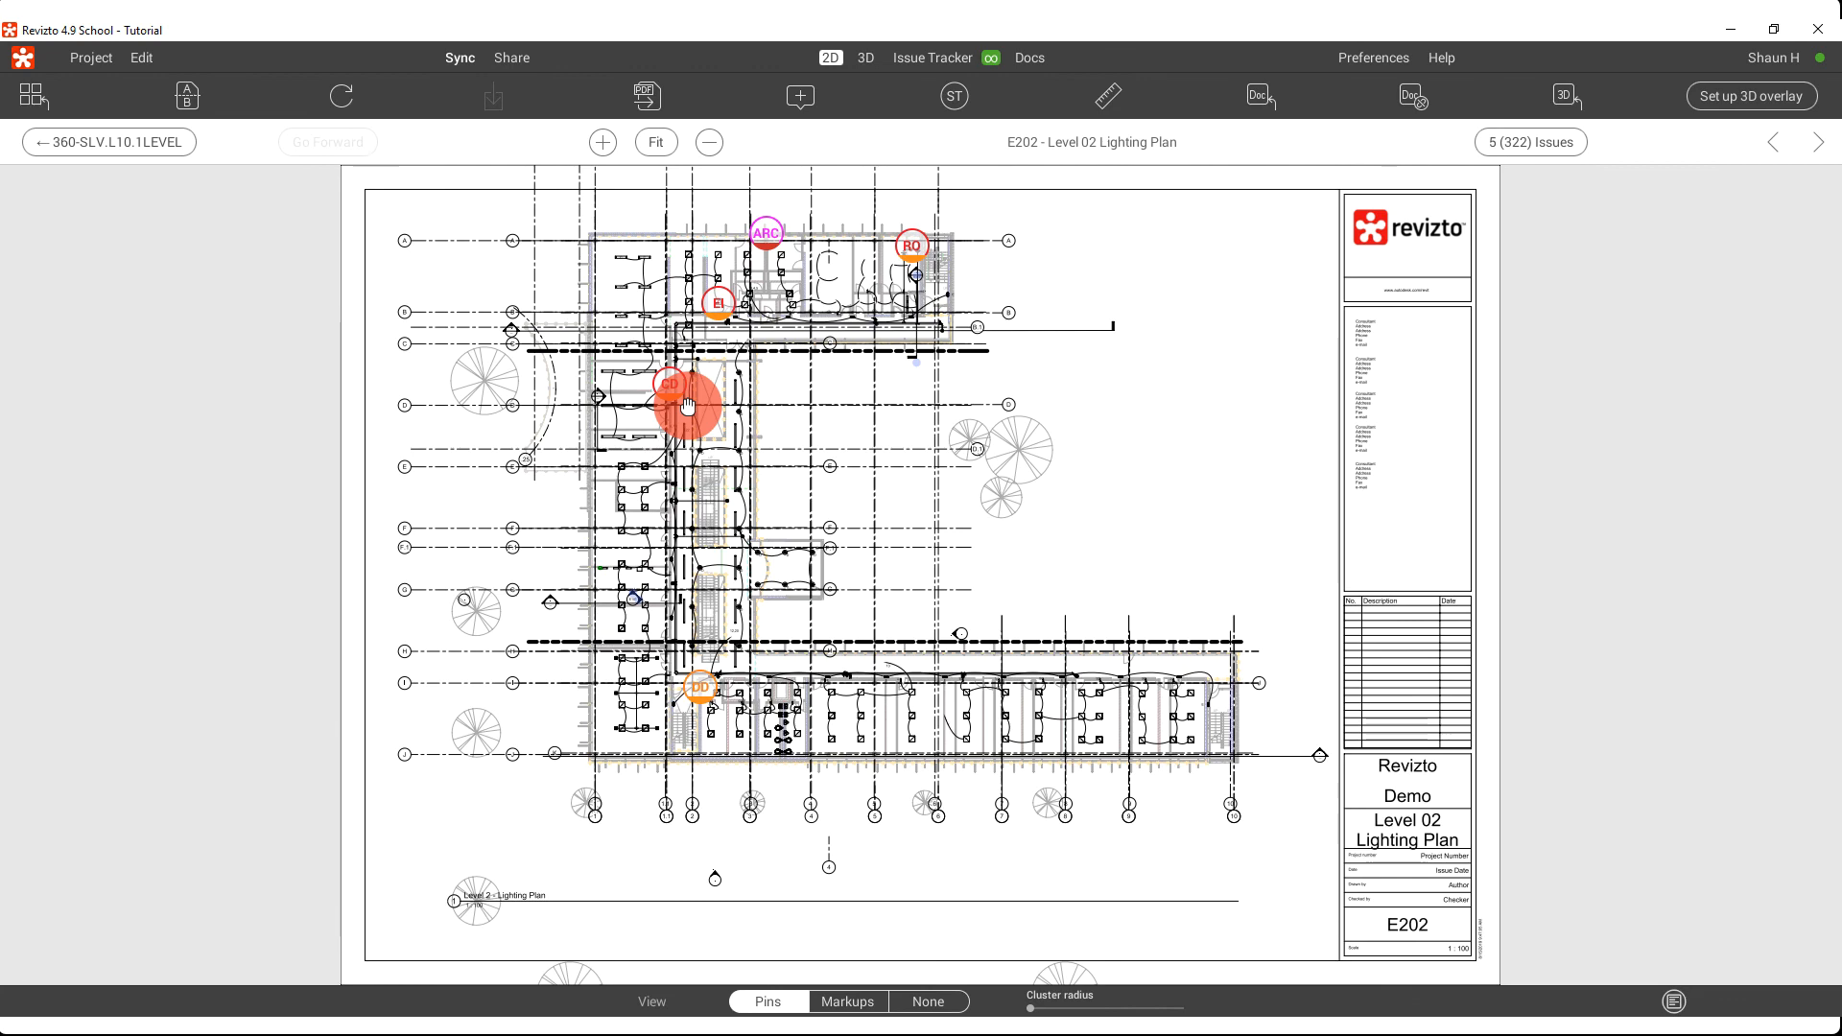
left_click(32, 94)
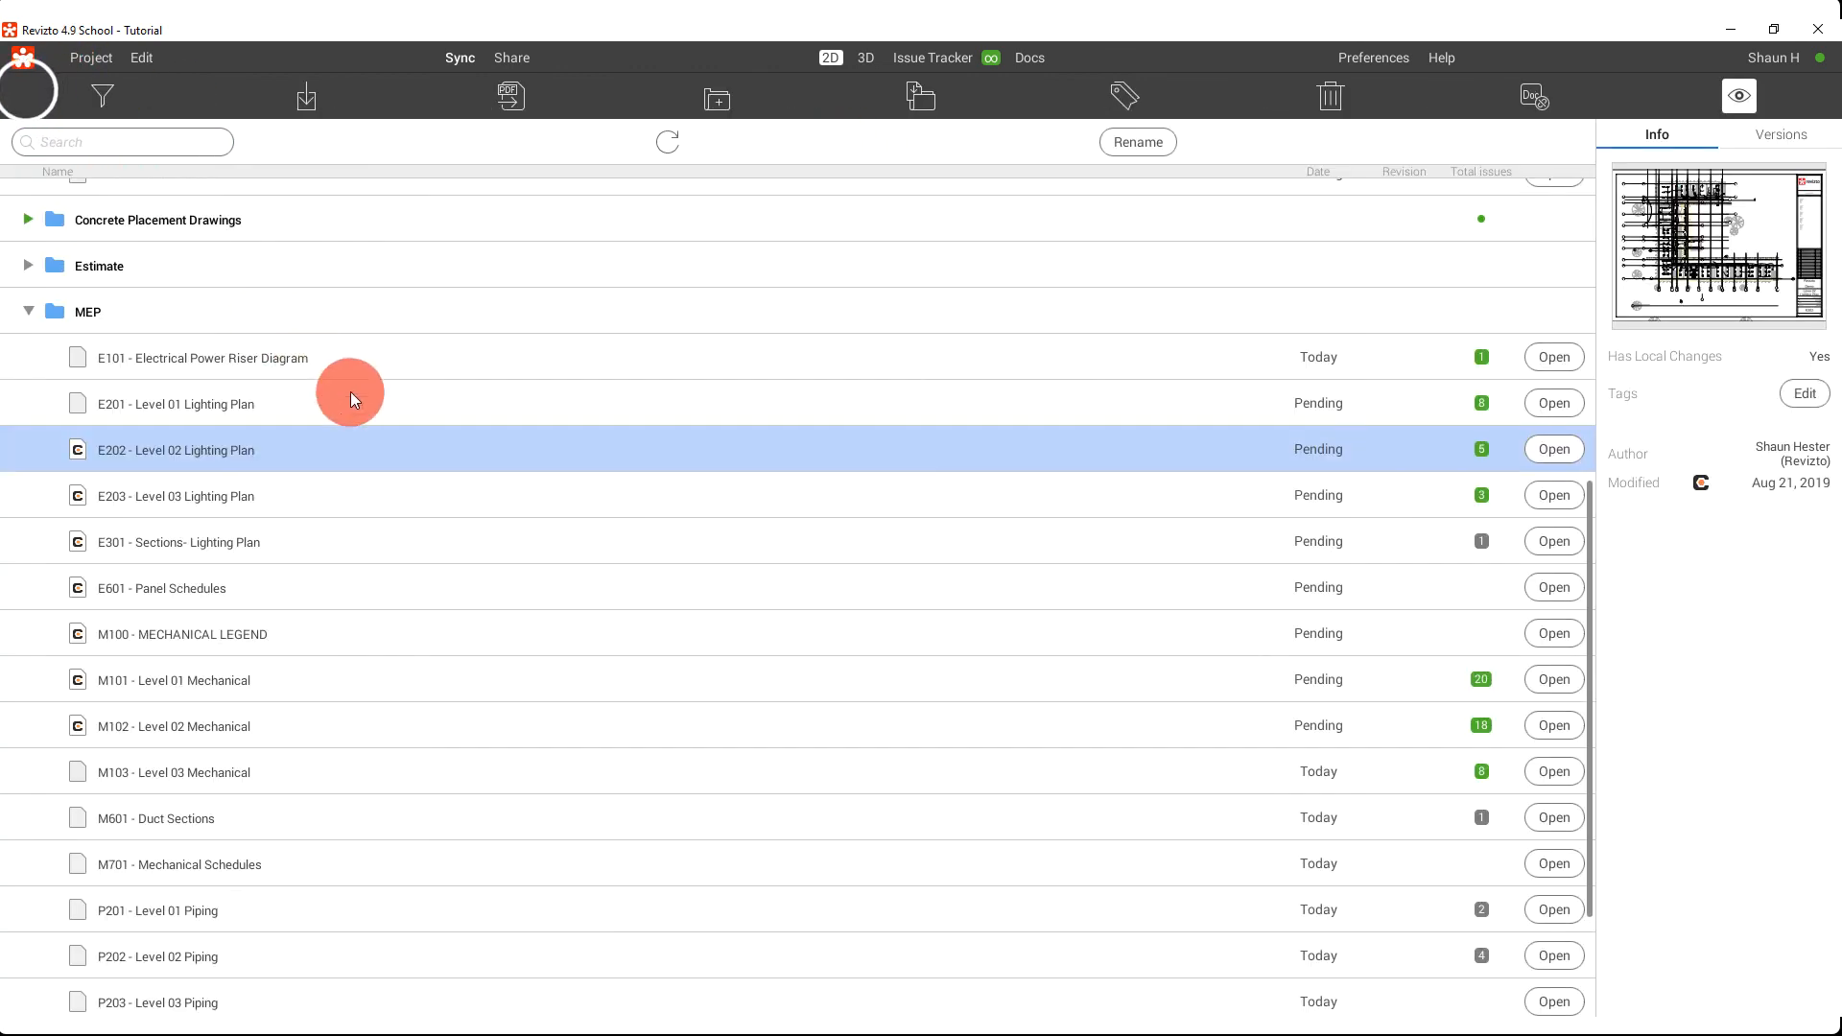